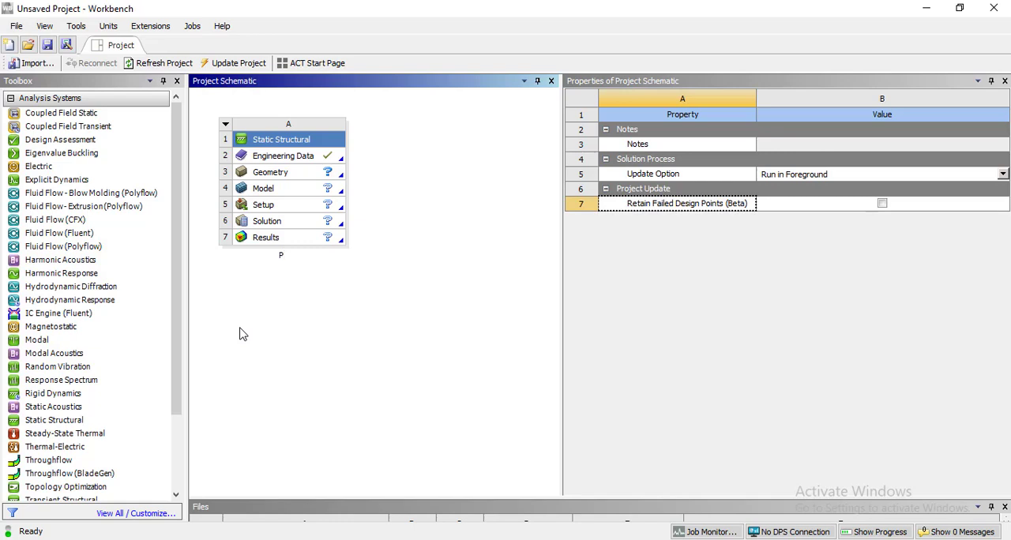
# Name the Static Structural system "Pressure Vessel".
pyautogui.write('ssure Vessel')
pyautogui.press('Return')
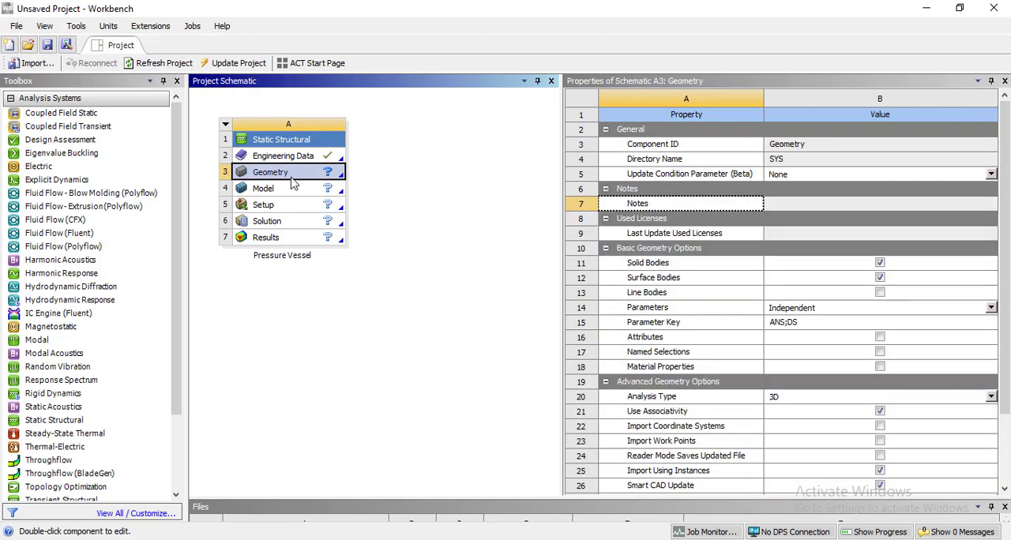
# Set the analysis type in the Geometry cell's advanced geometry options to 2D.
pyautogui.rightClick(292, 180)
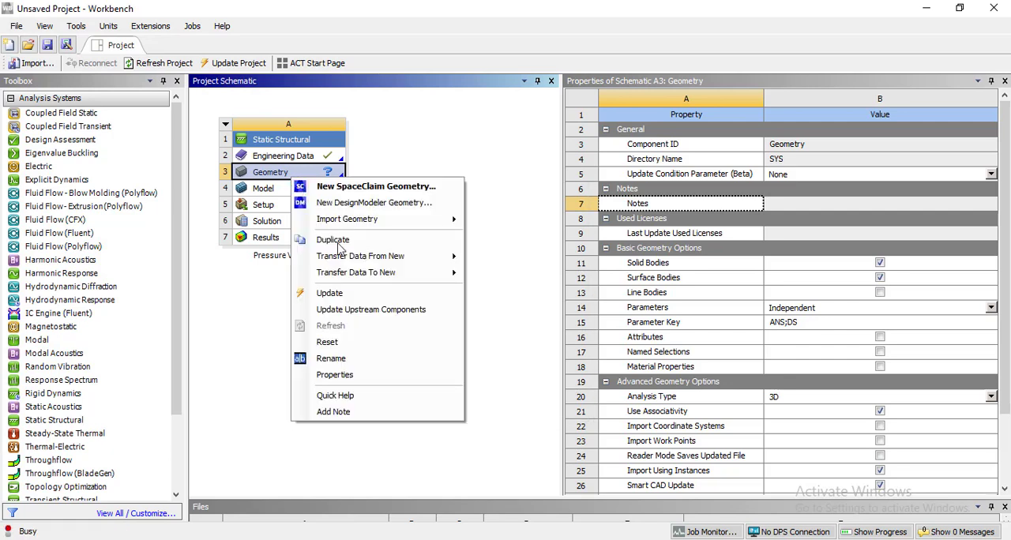
pyautogui.click(407, 376)
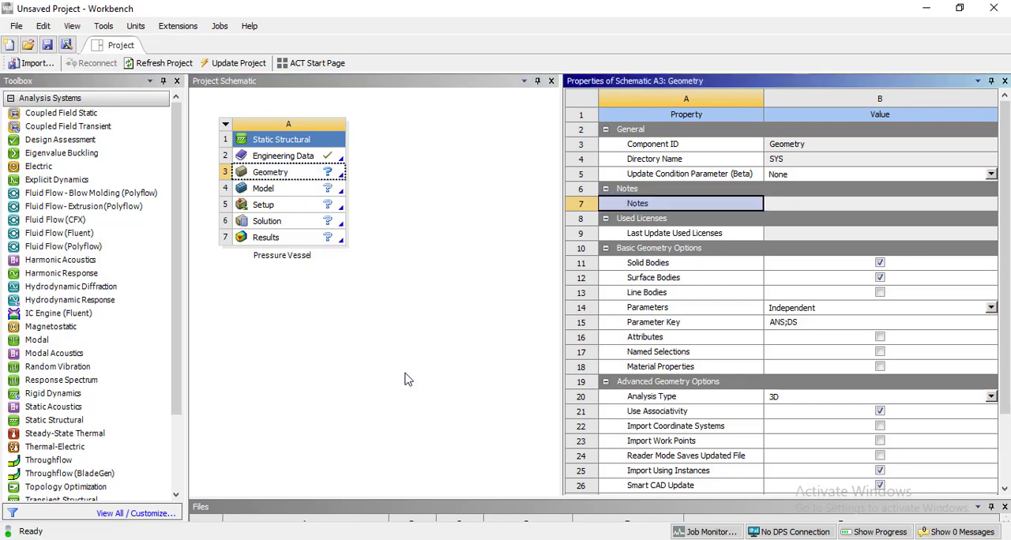
pyautogui.click(797, 401)
pyautogui.click(798, 417)
pyautogui.click(370, 313)
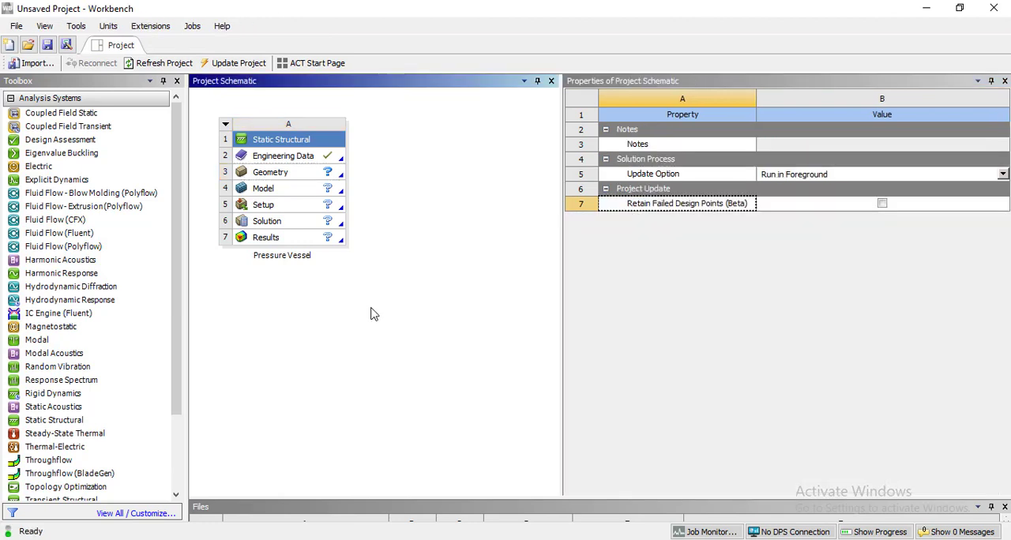
# Create a new DesignModeler geometry for the system and start sketching on the XYPlane, viewed face-on.
pyautogui.rightClick(289, 175)
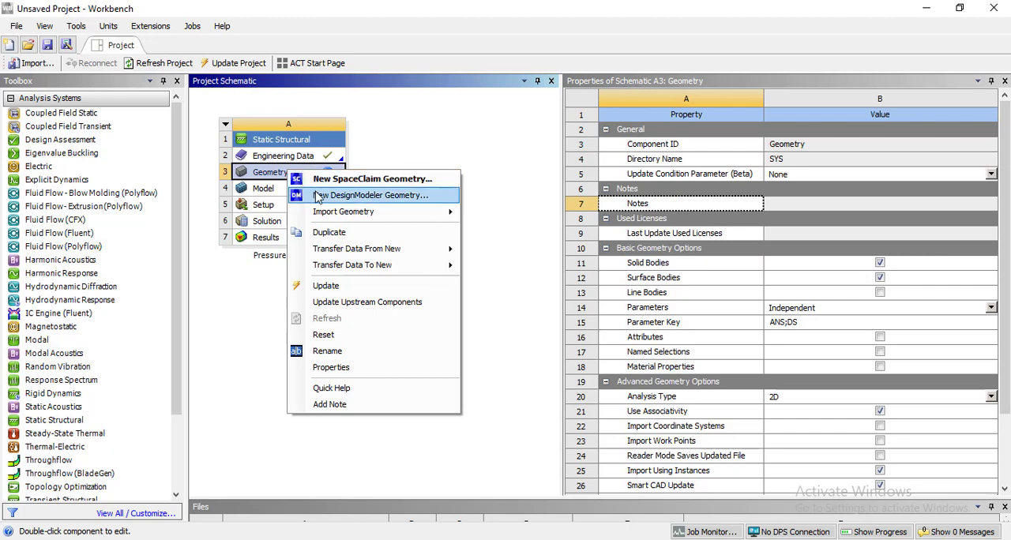
pyautogui.click(317, 196)
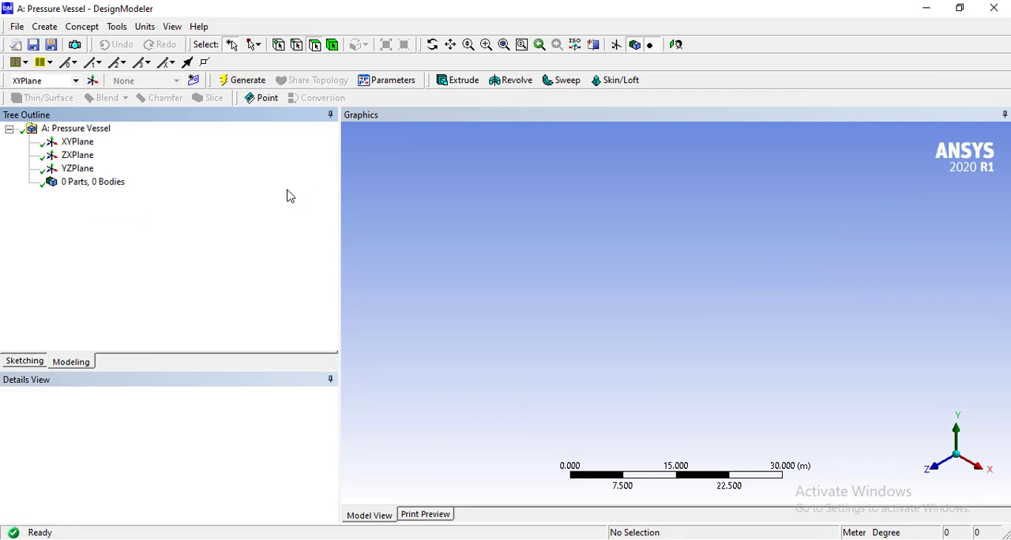
pyautogui.click(86, 146)
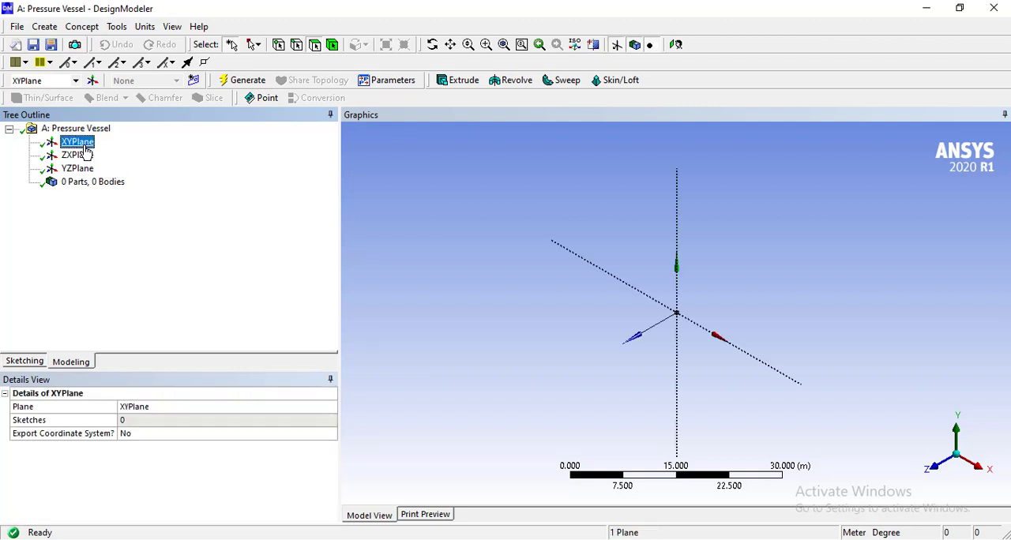
pyautogui.click(677, 45)
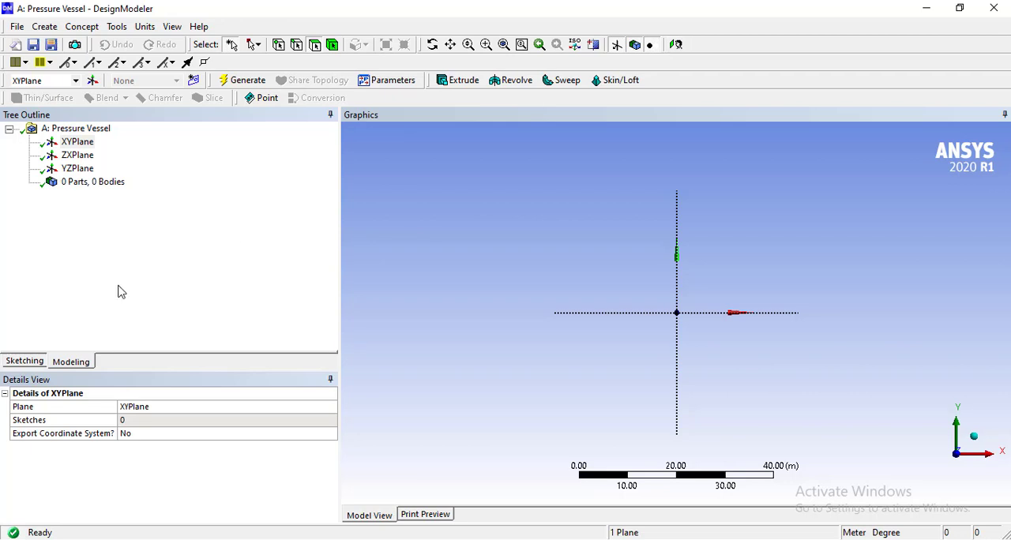
pyautogui.click(24, 361)
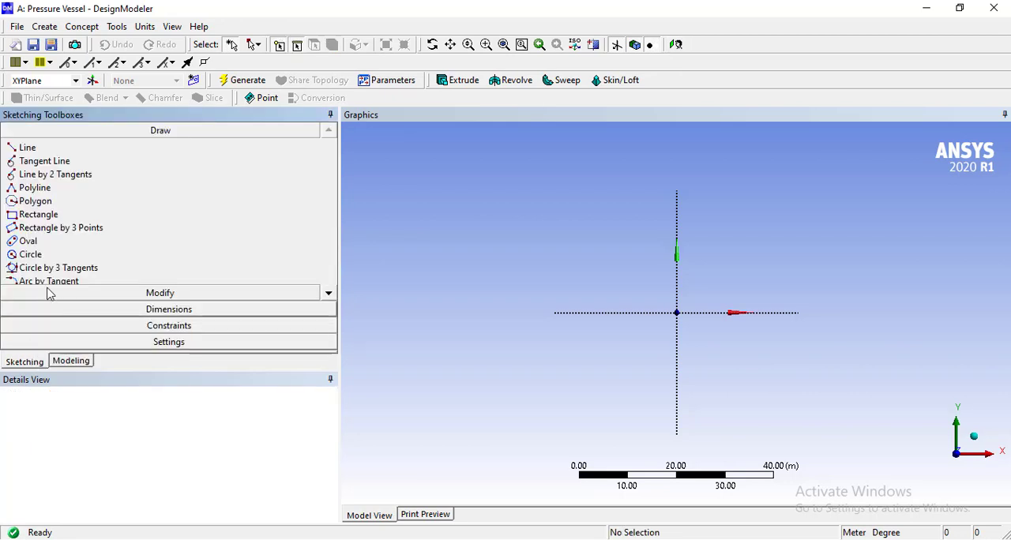
# Sketch two concentric circles centred on the origin, about 43 m and 59 m in diameter.
pyautogui.click(61, 256)
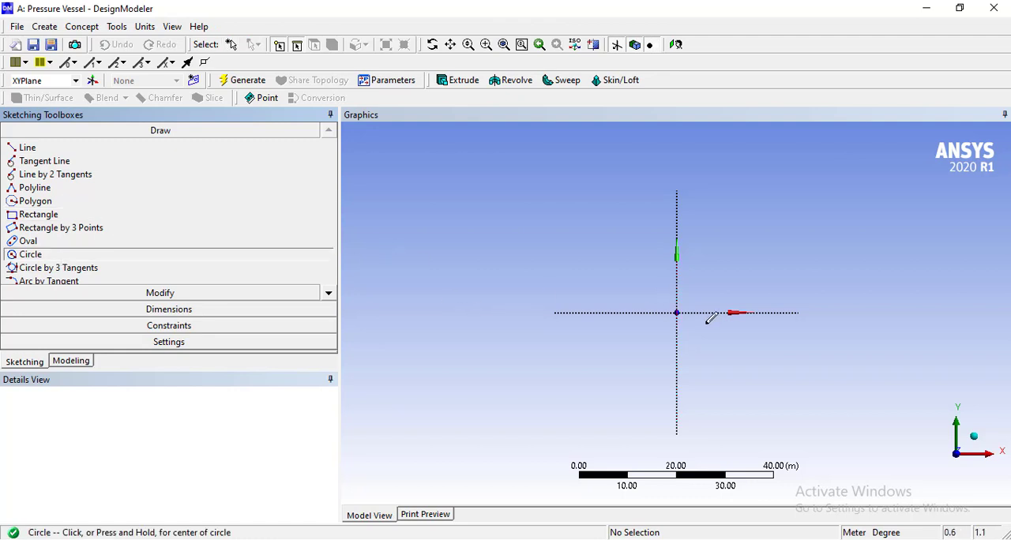
pyautogui.click(677, 313)
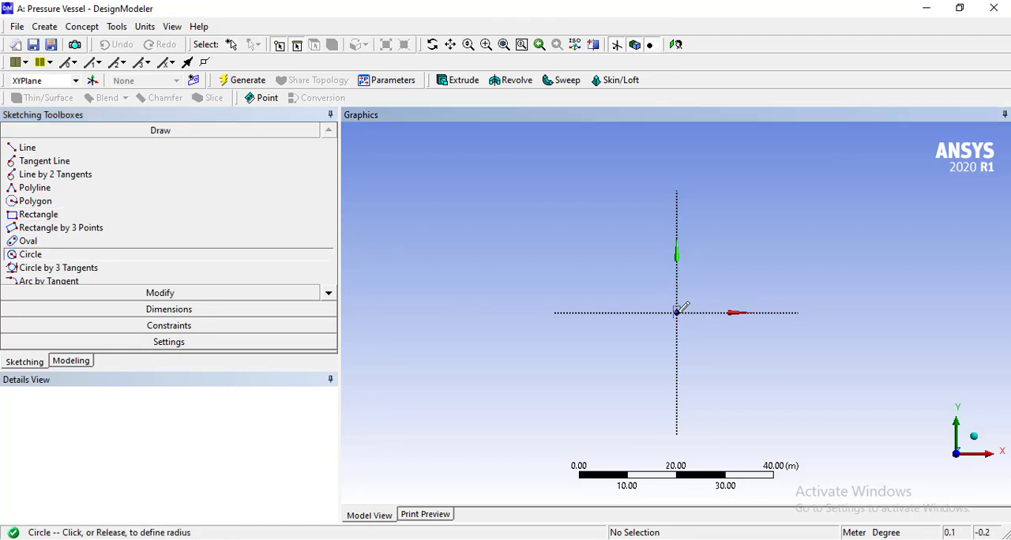
pyautogui.click(760, 234)
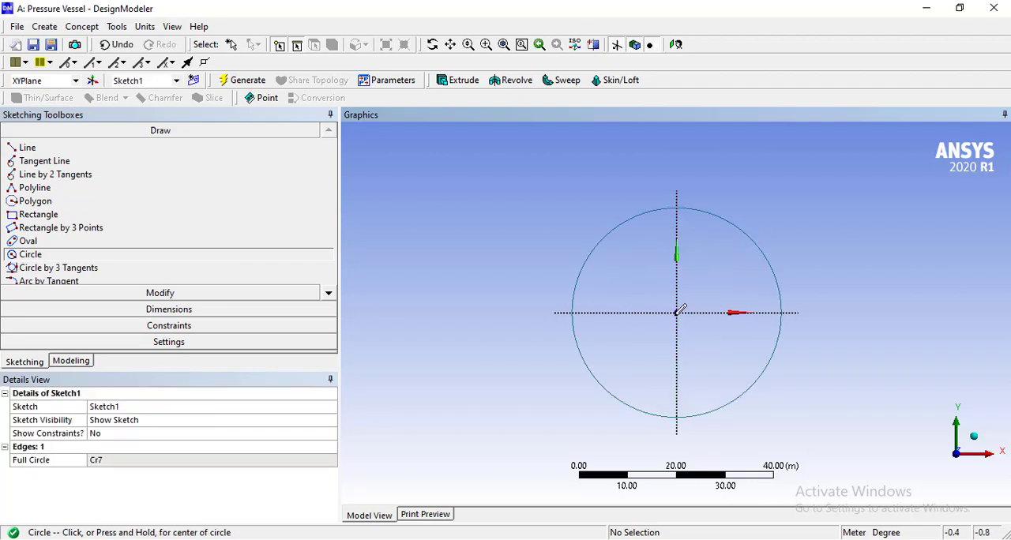
pyautogui.click(677, 313)
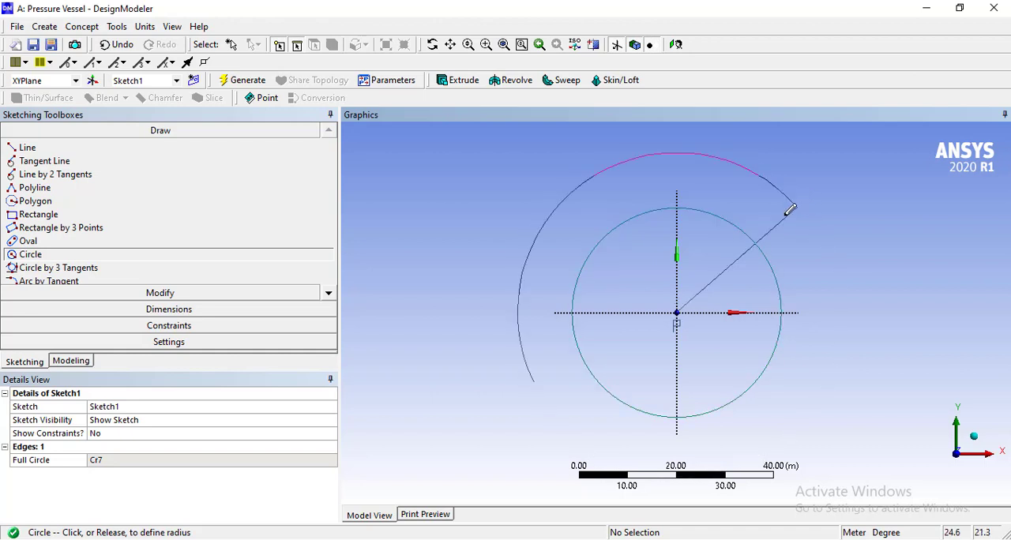
pyautogui.click(790, 210)
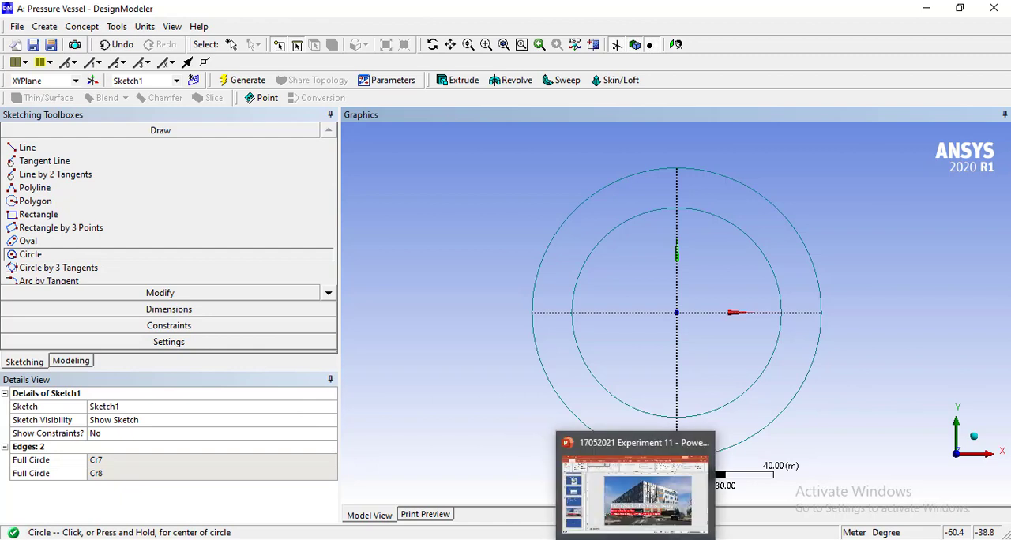
# Look up the sphere dimensions on the Parameters slide of the PowerPoint presentation, then return to DesignModeler.
pyautogui.click(671, 539)
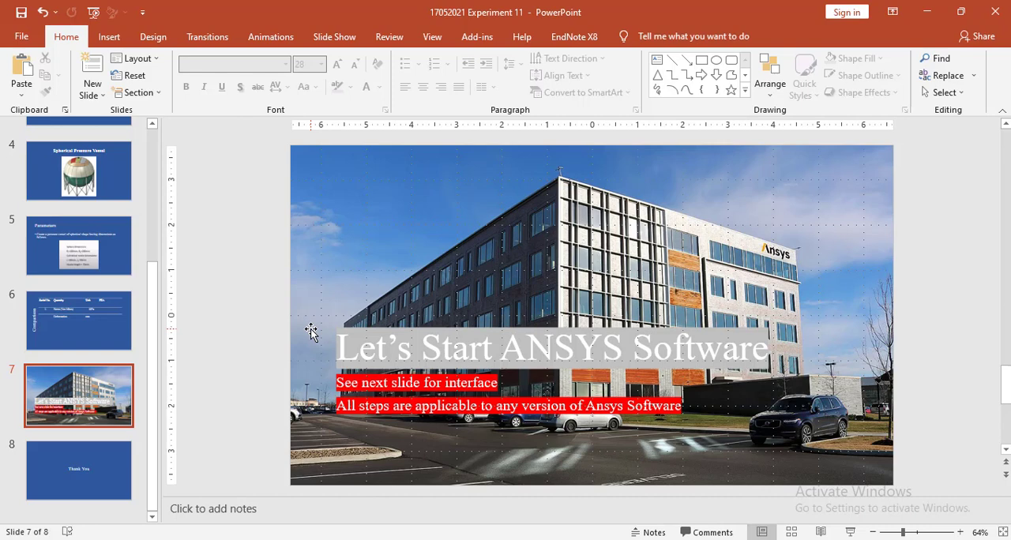
pyautogui.scroll(2, 310, 329)
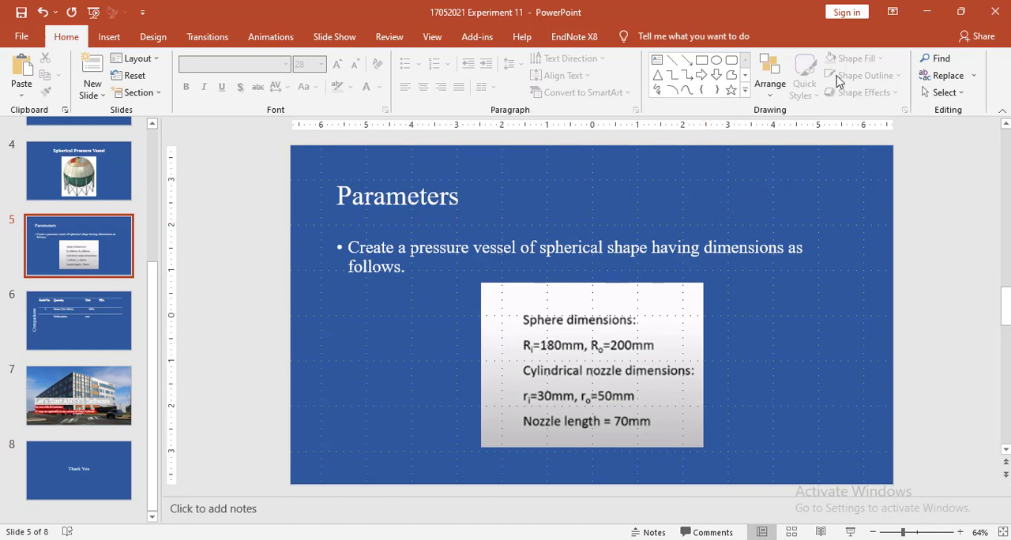
pyautogui.click(925, 12)
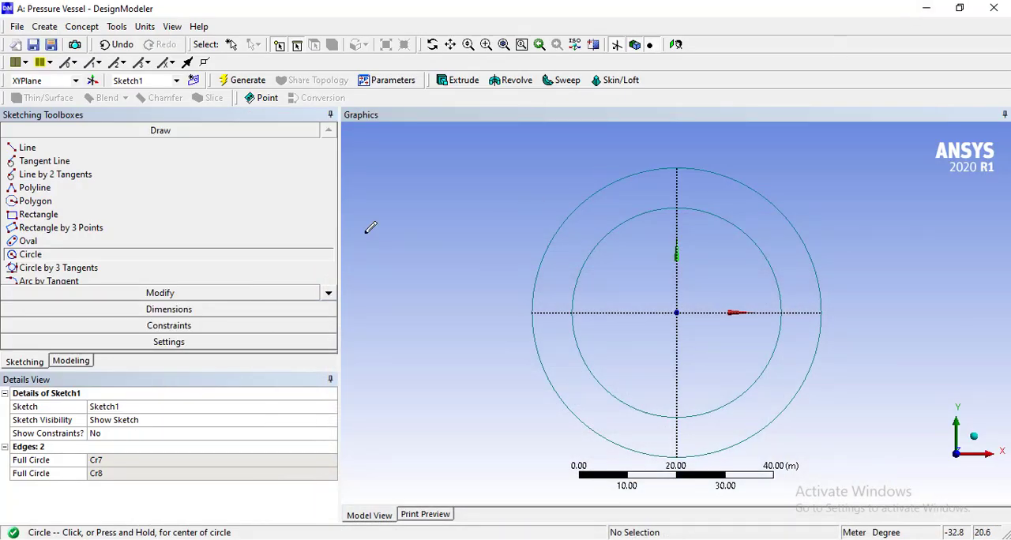
# Dimension the inner circle's diameter and set it to 0.36 m.
pyautogui.click(159, 309)
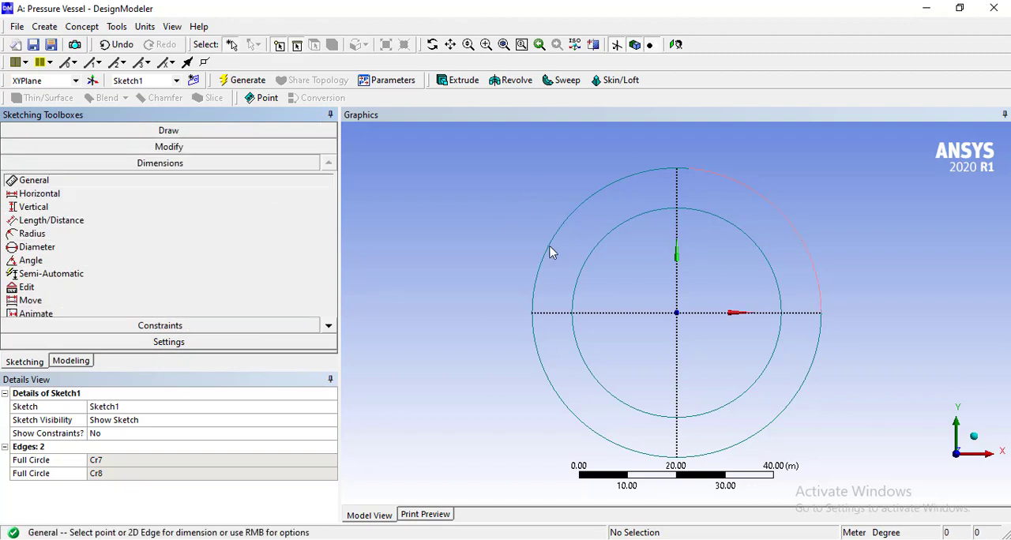
pyautogui.click(764, 259)
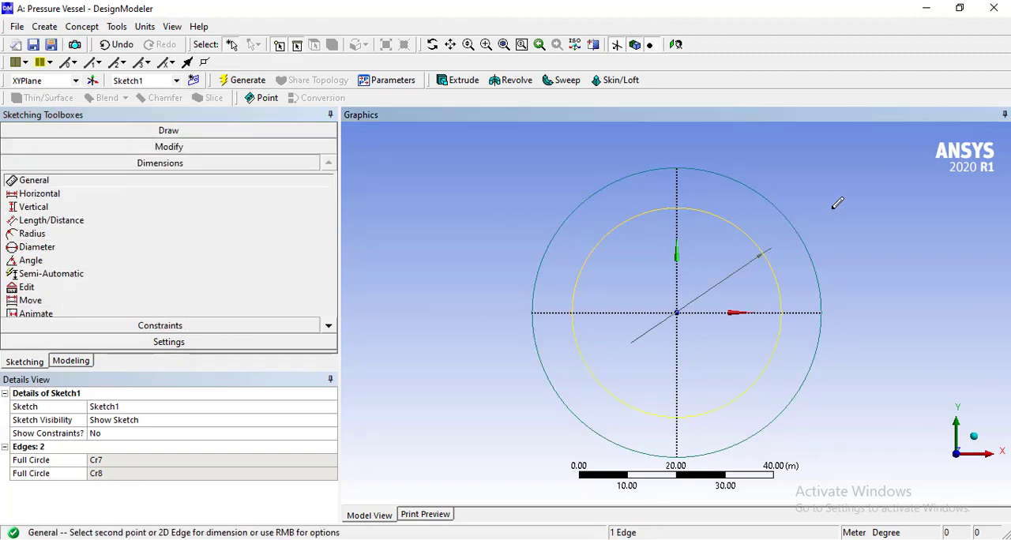
pyautogui.click(838, 197)
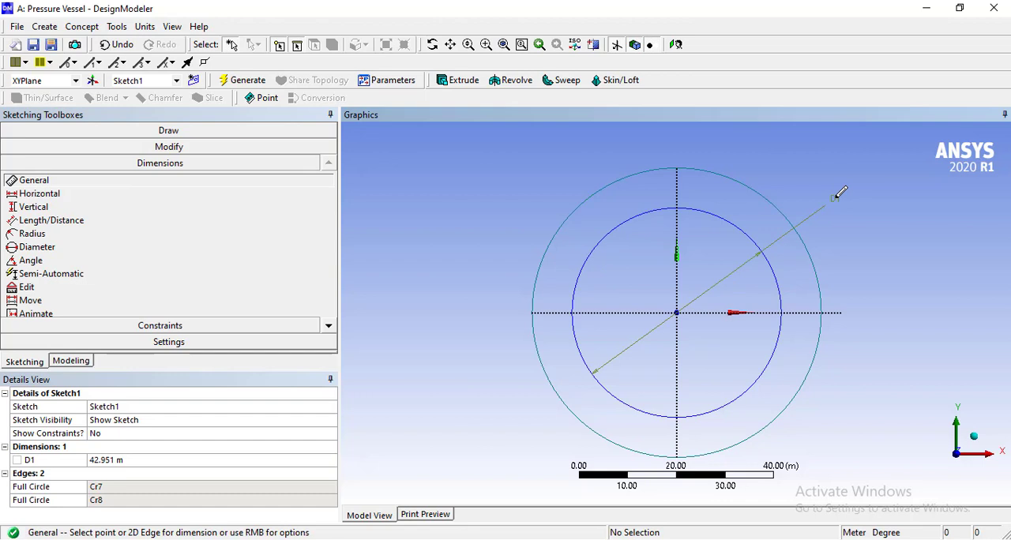
pyautogui.click(113, 461)
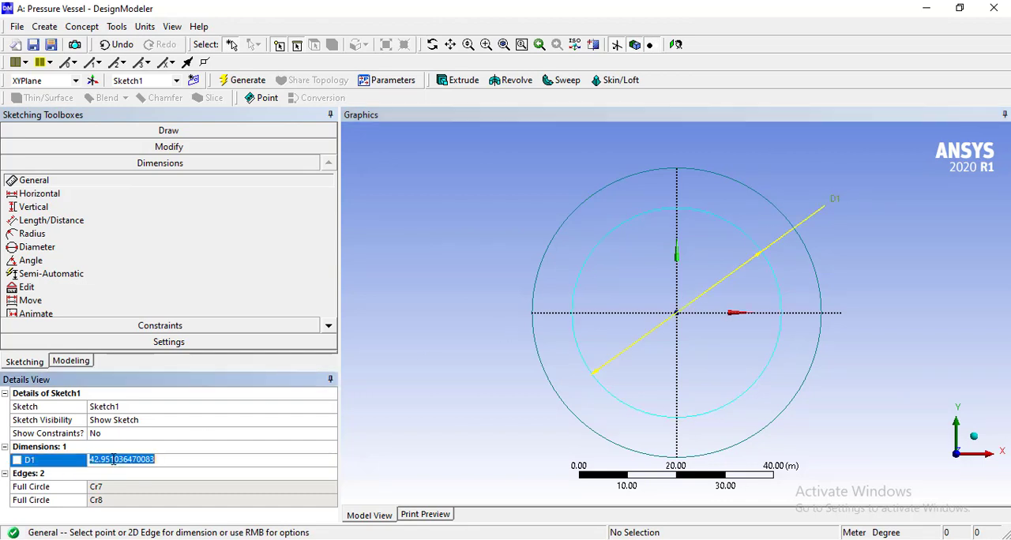
pyautogui.write('0.')
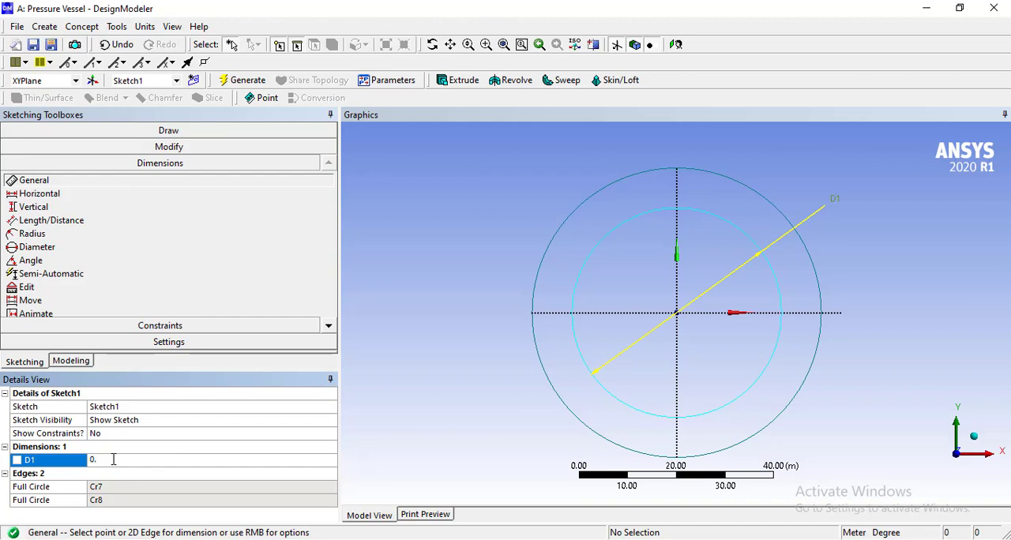
pyautogui.write('36')
pyautogui.press('Return')
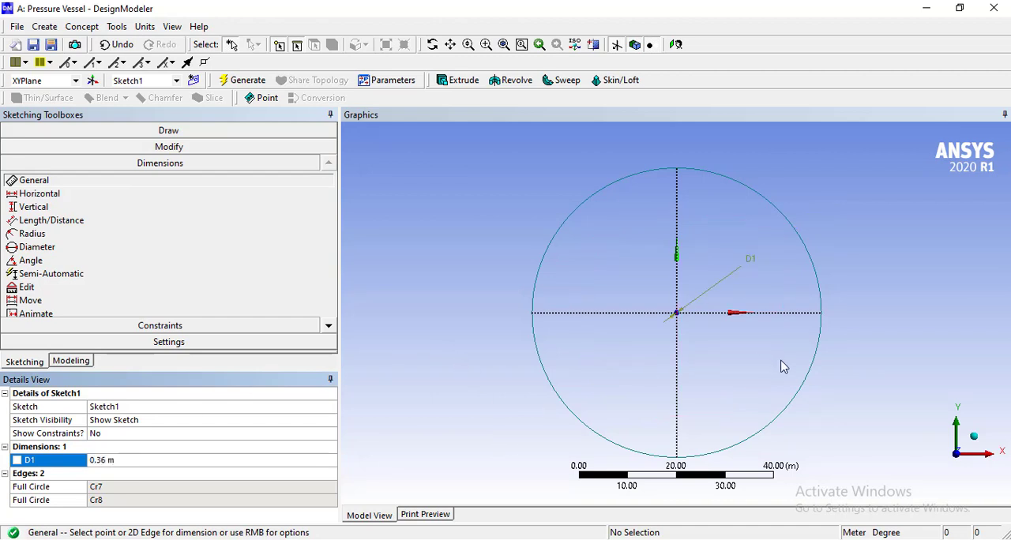
# Dimension the outer circle's diameter and set it to 0.4 m.
pyautogui.click(821, 293)
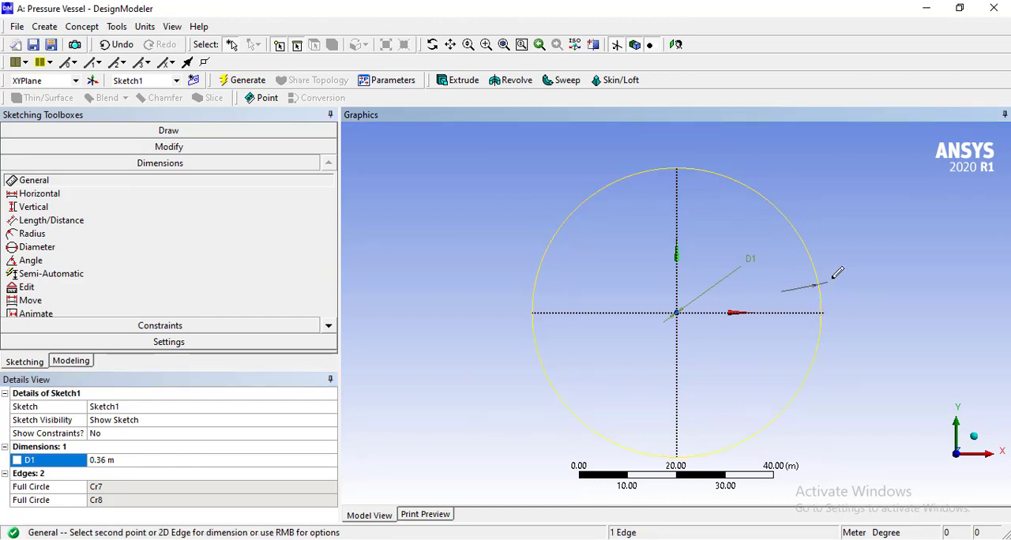
pyautogui.click(835, 281)
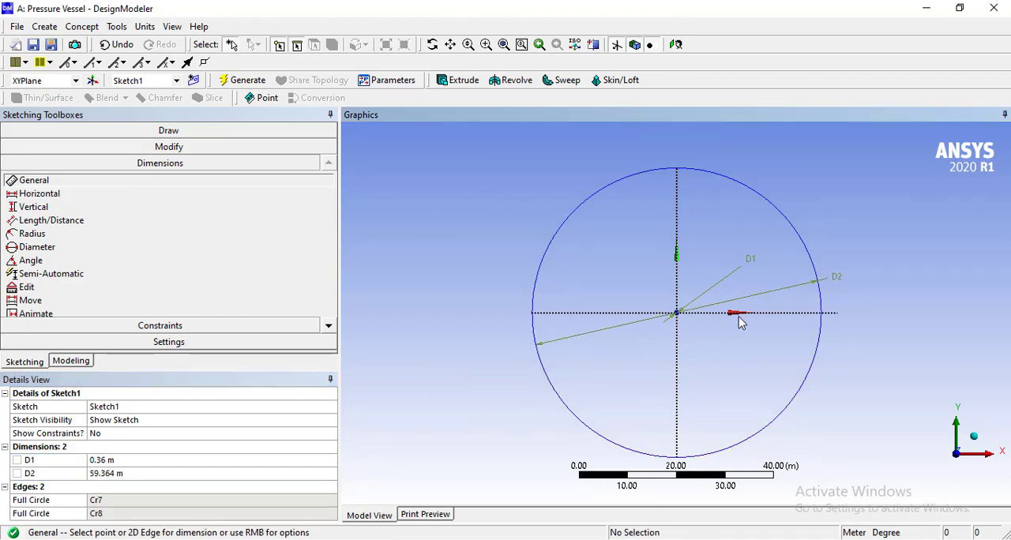
pyautogui.click(236, 474)
pyautogui.write('0')
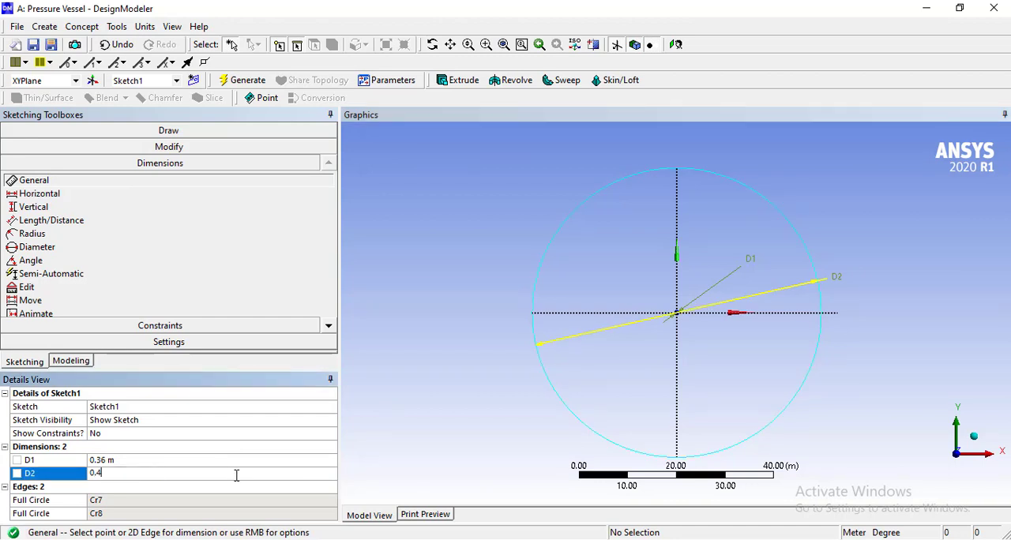
pyautogui.write('.4')
pyautogui.press('Return')
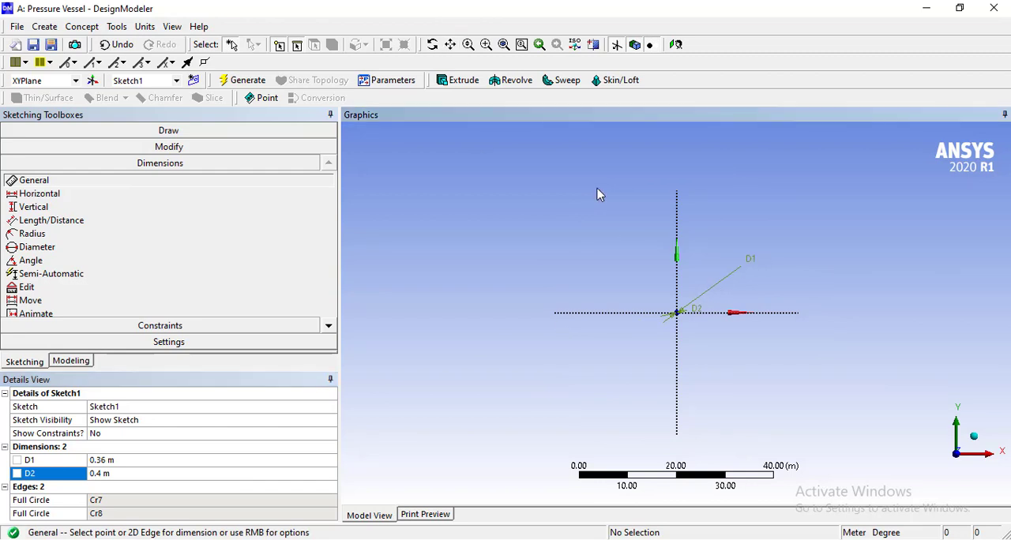
# Draw the nozzle wall above the circles with three connected lines, its inner and outer sides about 0.045 m and 0.07 m from the vertical axis.
pyautogui.click(503, 44)
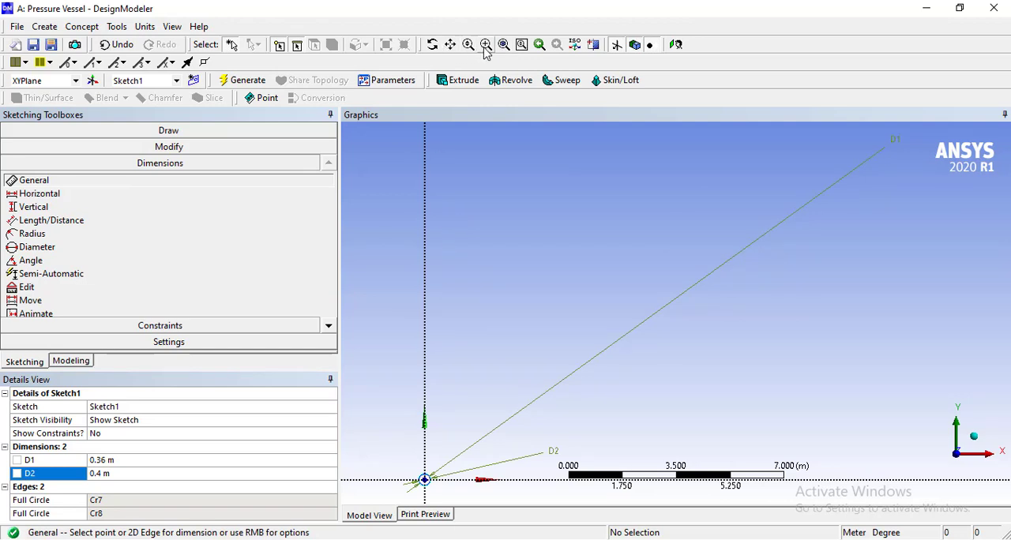
pyautogui.click(486, 45)
pyautogui.moveTo(387, 429); pyautogui.dragTo(445, 499)
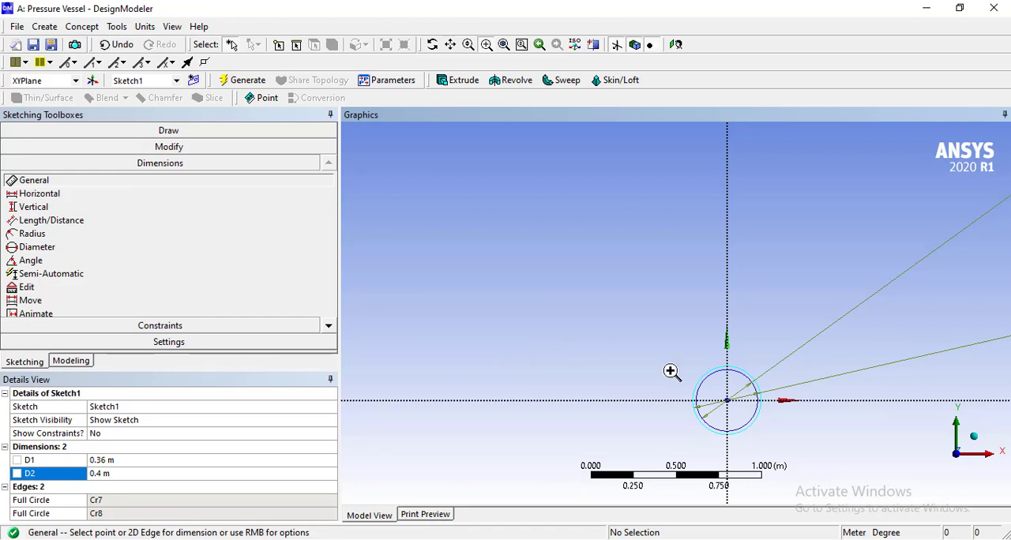
pyautogui.moveTo(664, 346); pyautogui.dragTo(820, 459)
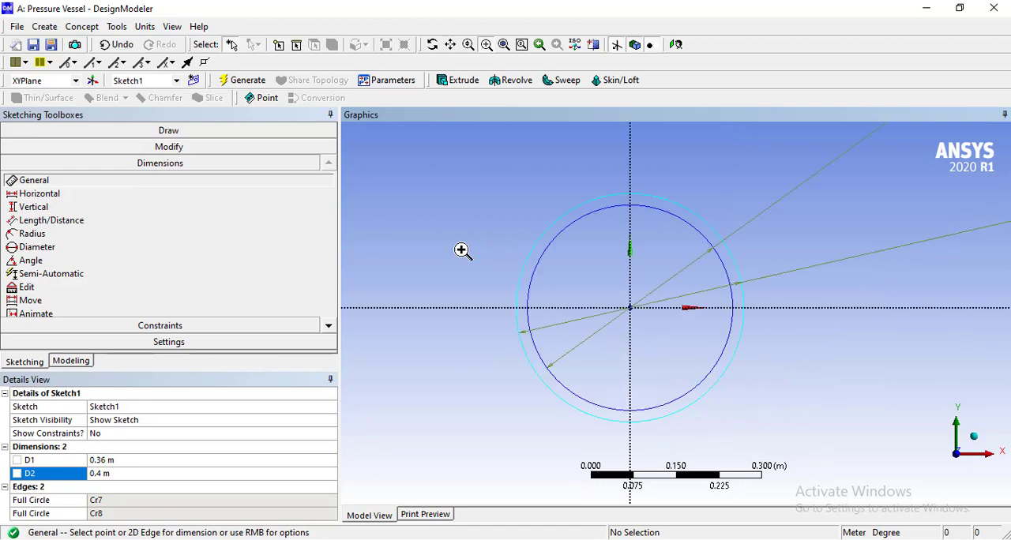
pyautogui.click(103, 133)
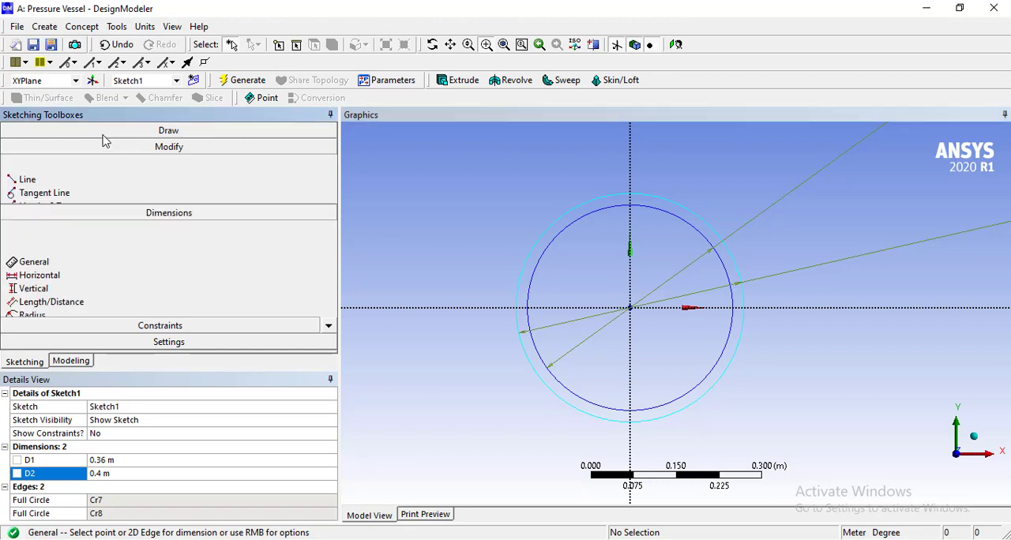
pyautogui.click(103, 150)
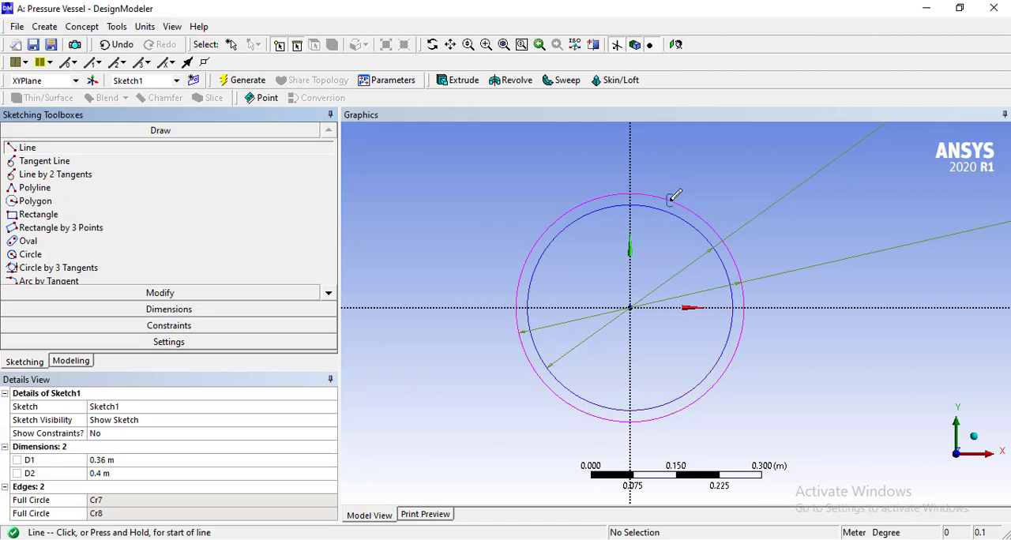
pyautogui.click(670, 198)
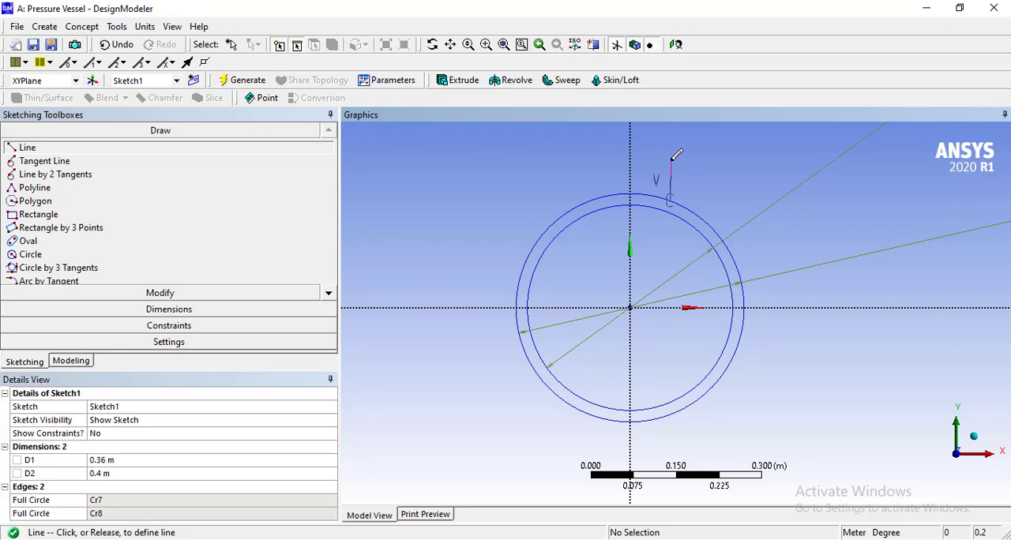
pyautogui.click(672, 157)
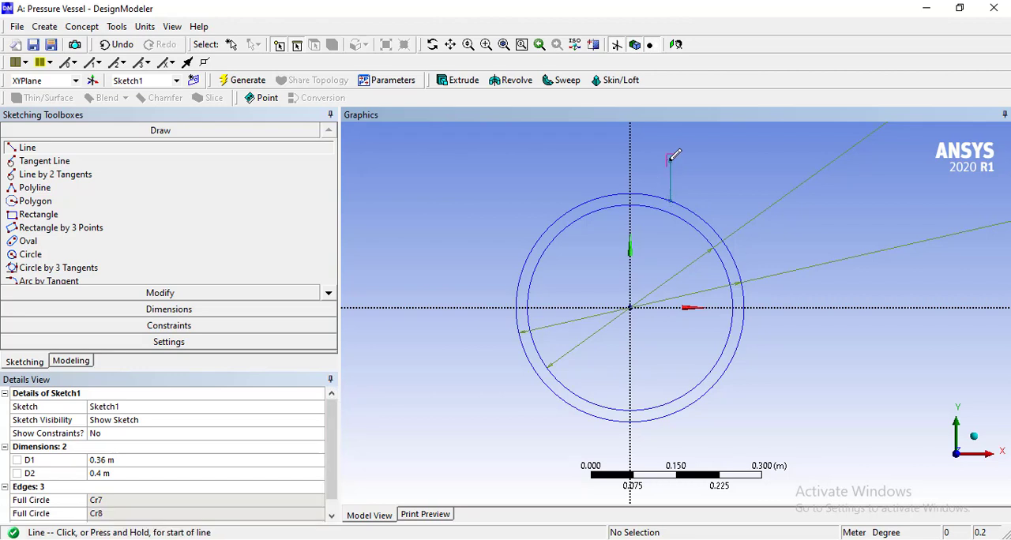
pyautogui.click(672, 158)
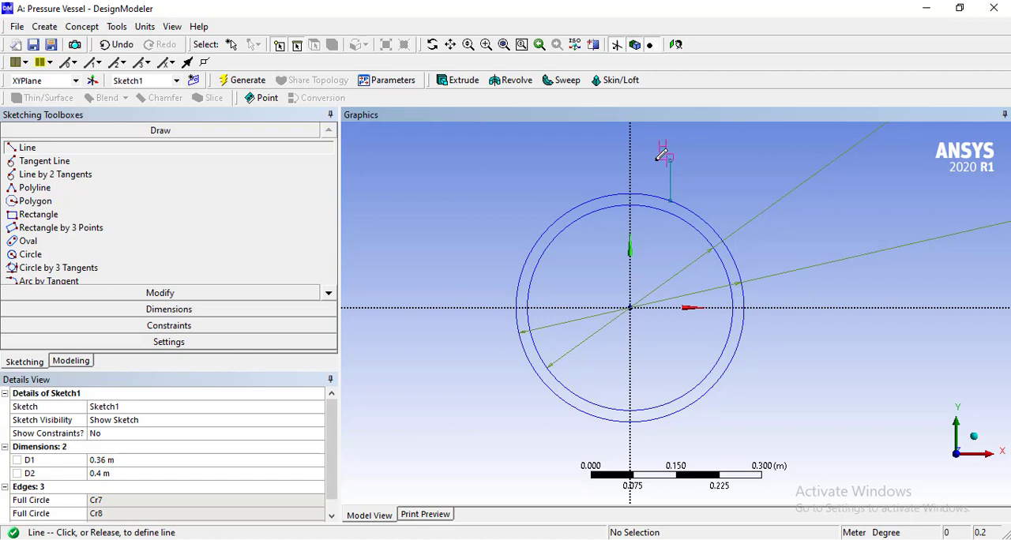
pyautogui.click(662, 156)
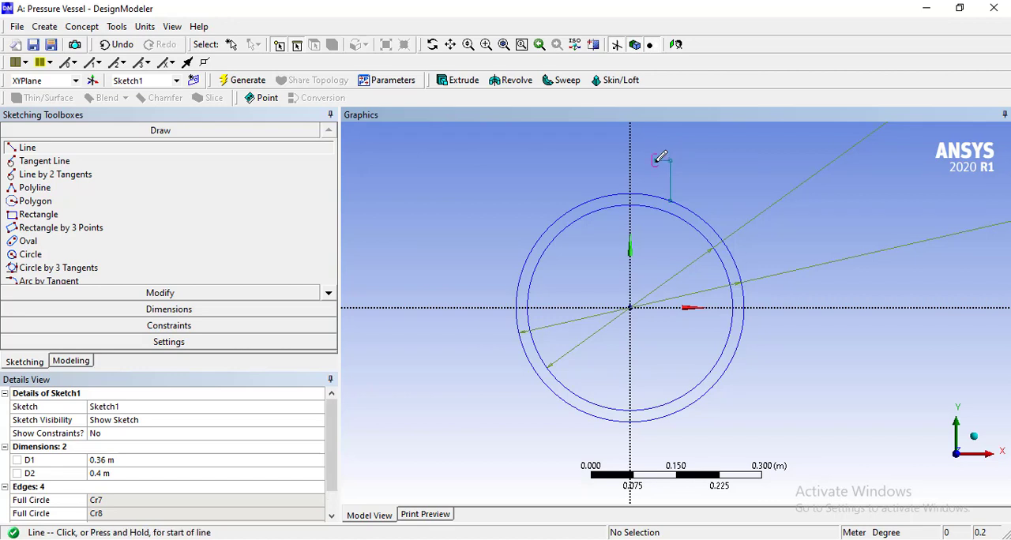
pyautogui.click(659, 158)
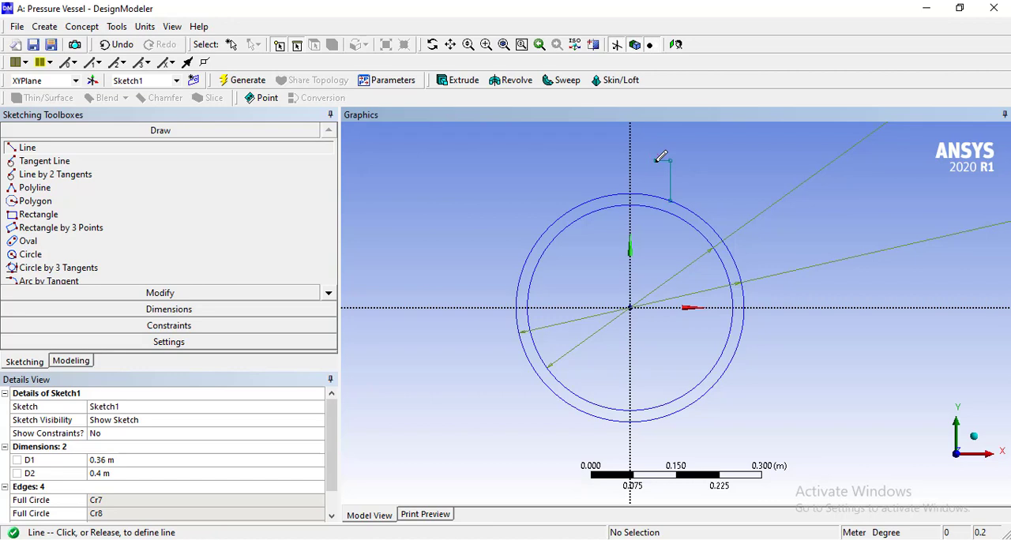
pyautogui.click(656, 207)
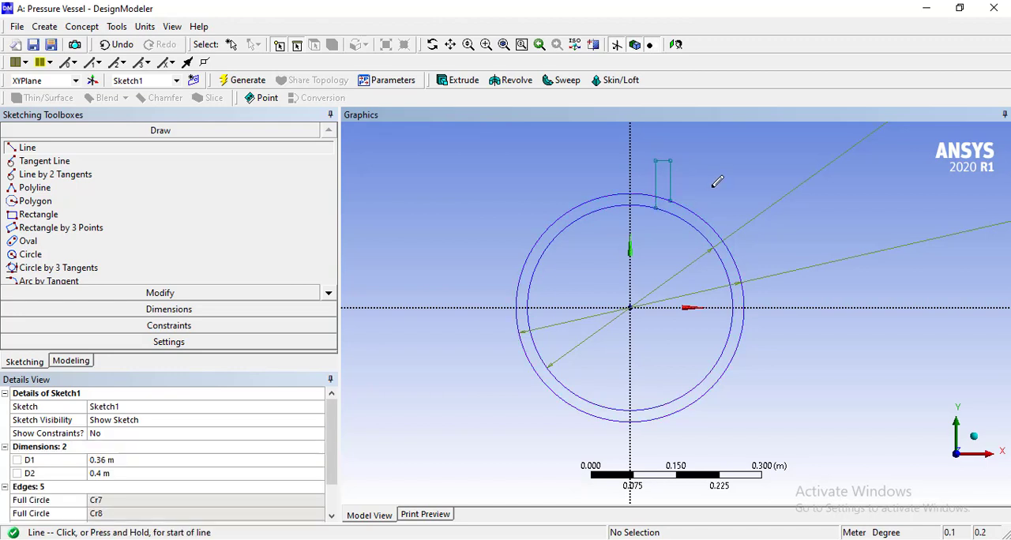
# Try to draw a short line on the vertical axis joining the lowest points of the two circles.
pyautogui.click(202, 293)
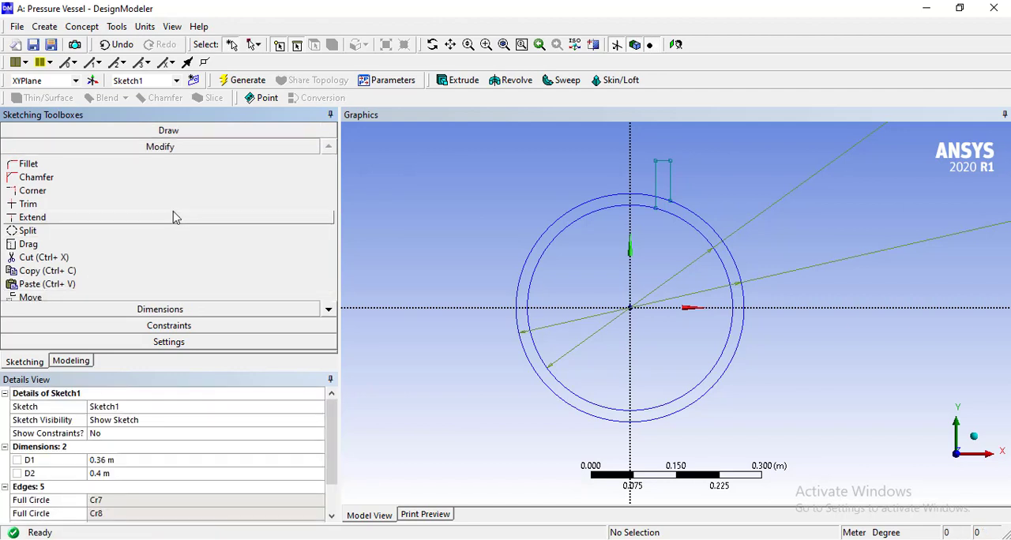
pyautogui.click(173, 208)
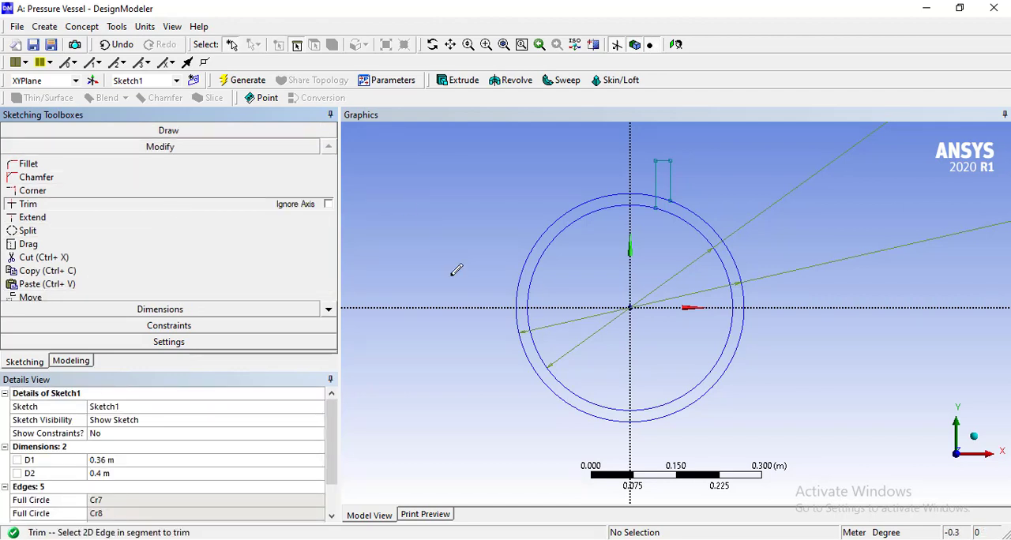
pyautogui.click(176, 131)
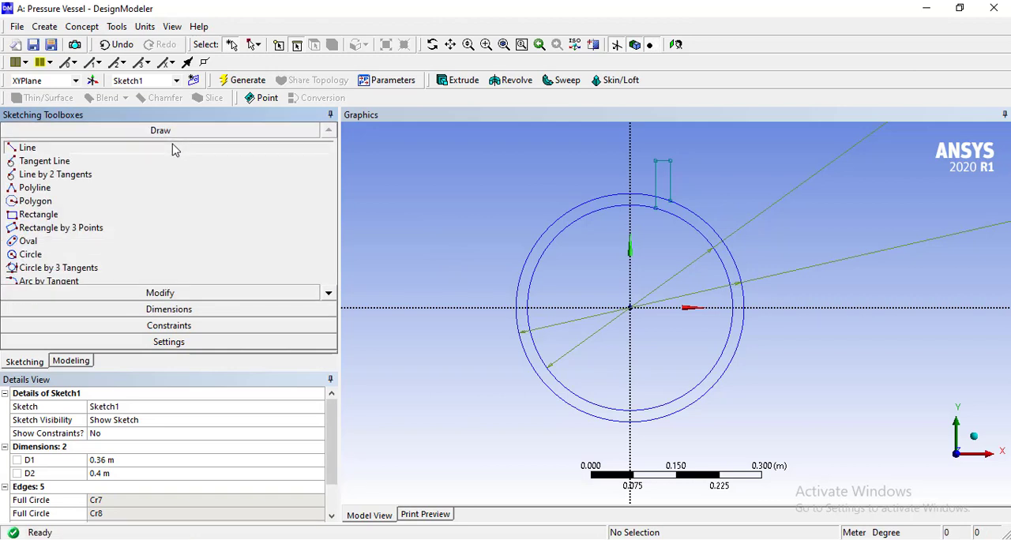
pyautogui.click(173, 148)
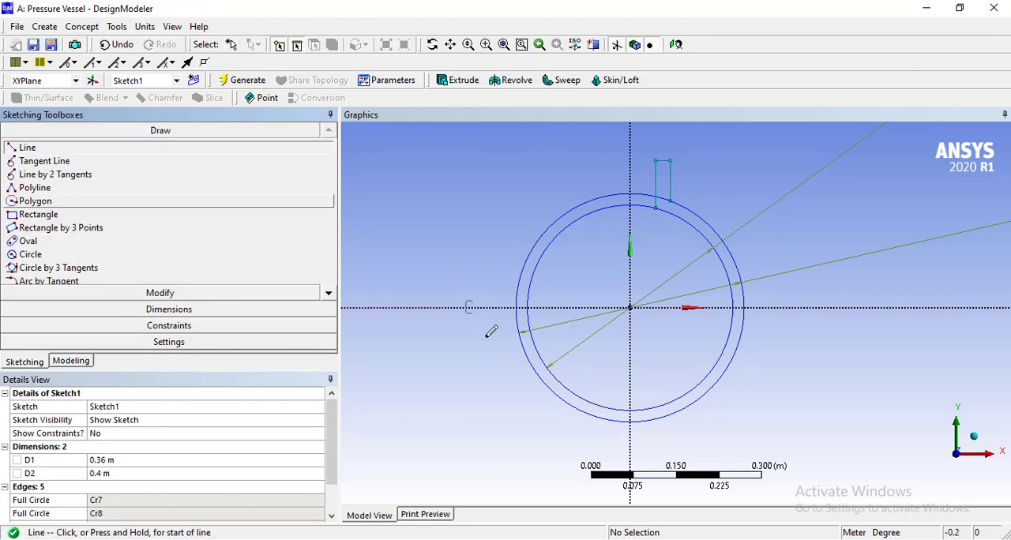
pyautogui.click(631, 421)
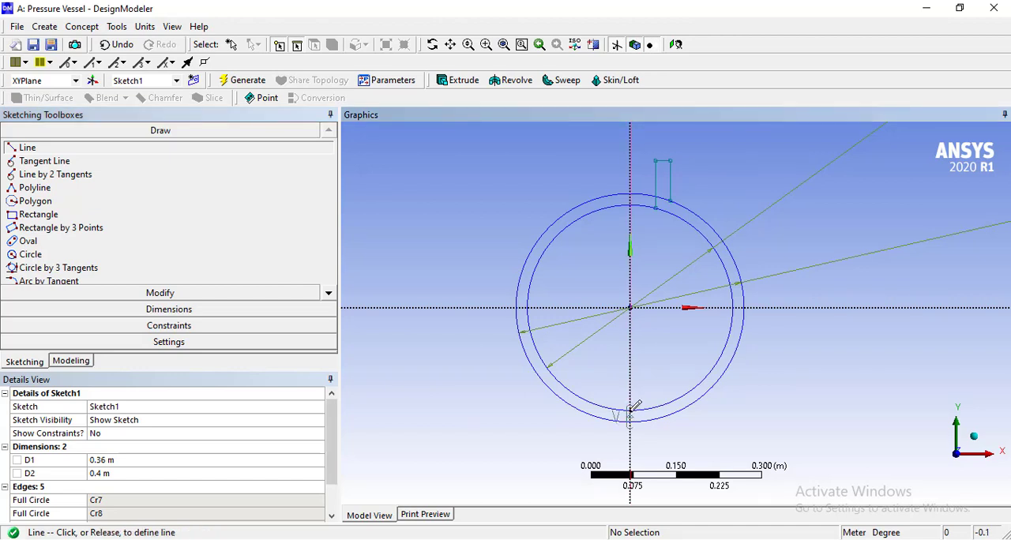
pyautogui.click(631, 410)
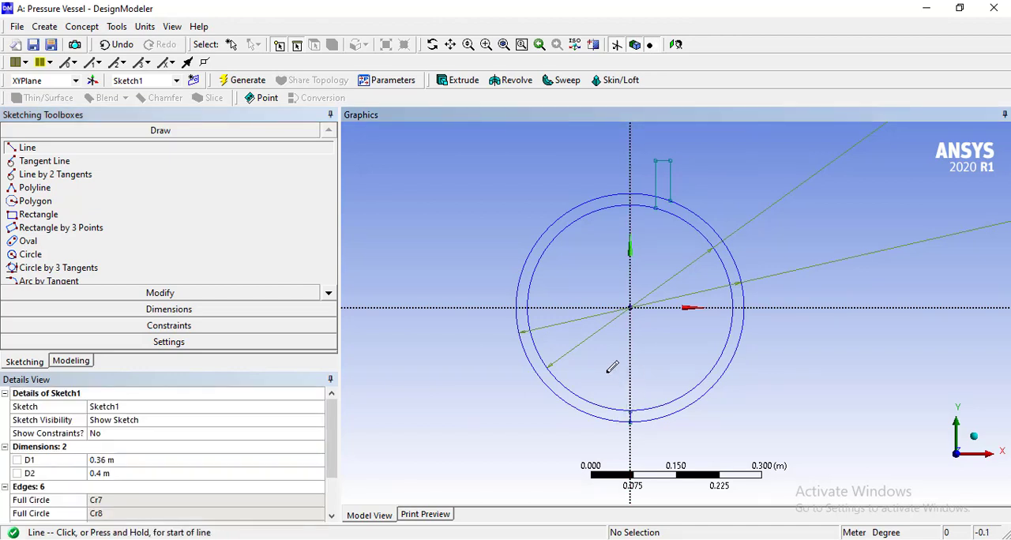
pyautogui.hotkey('ctrl', 'z')
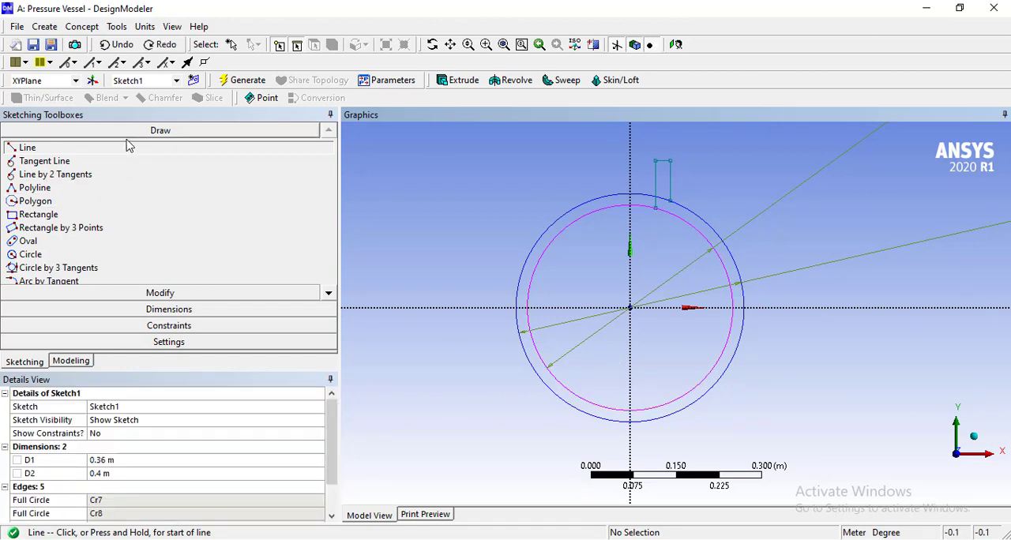
# Draw a line on the vertical axis crossing both circles below the origin, and trim off its overhanging ends and the circles' left halves.
pyautogui.click(630, 443)
pyautogui.click(630, 386)
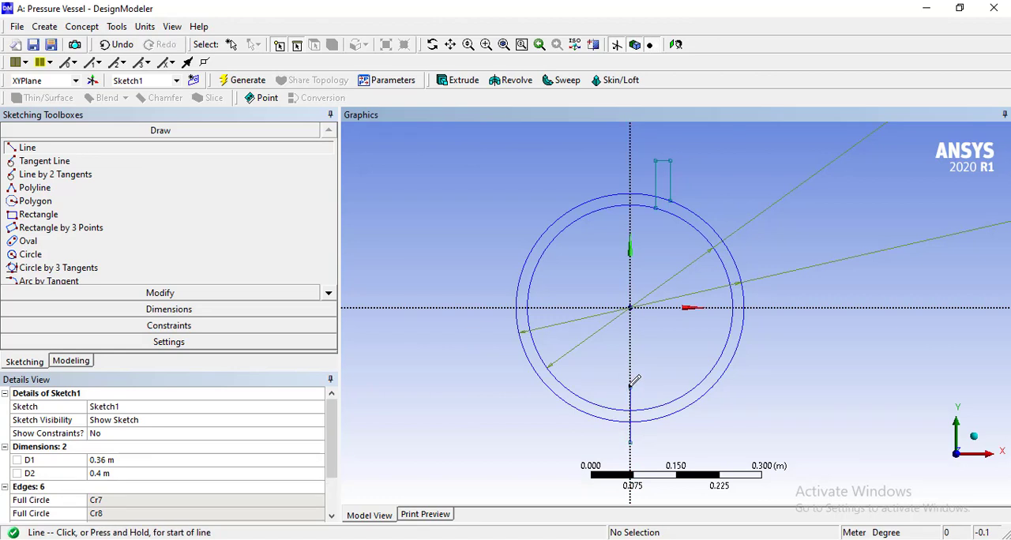
pyautogui.click(158, 299)
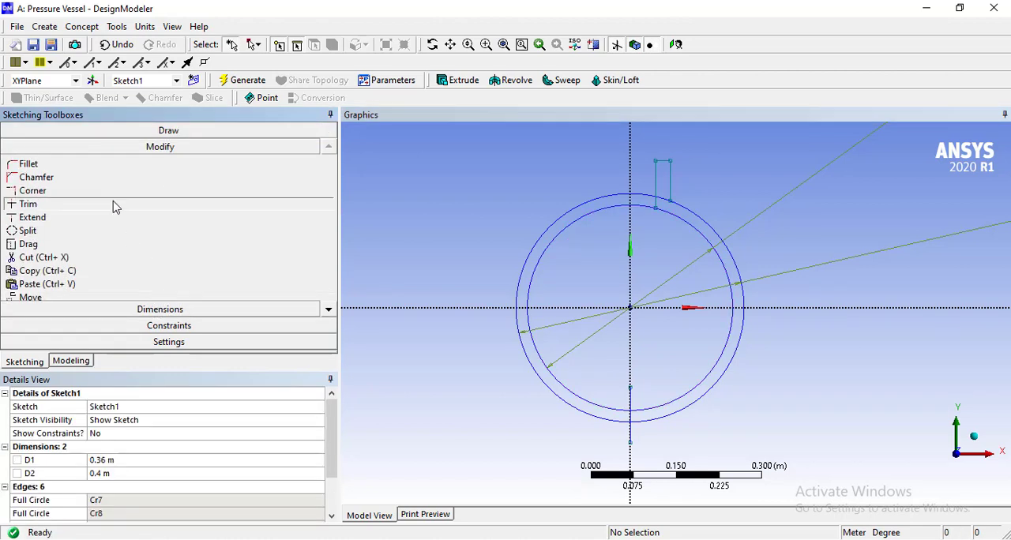
pyautogui.click(113, 206)
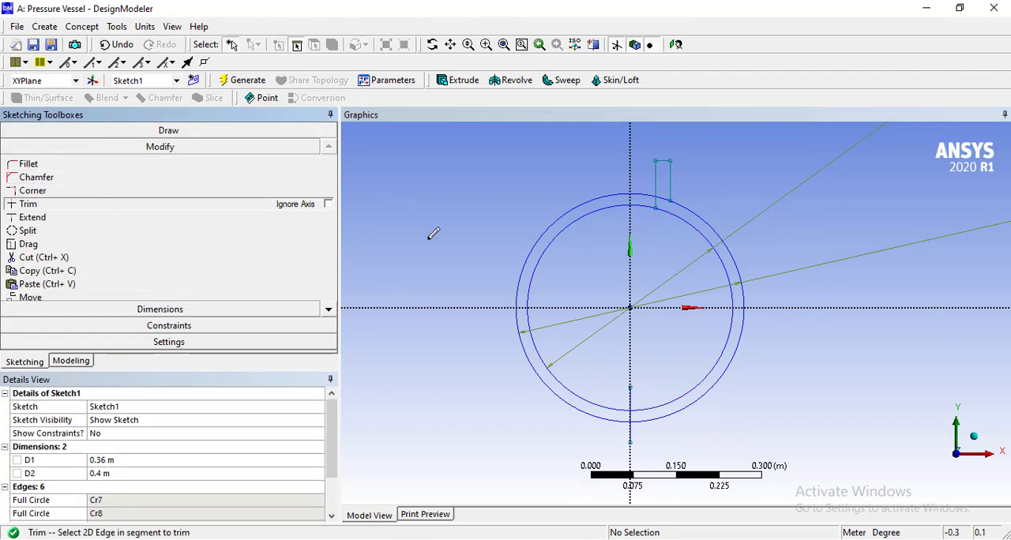
pyautogui.click(545, 237)
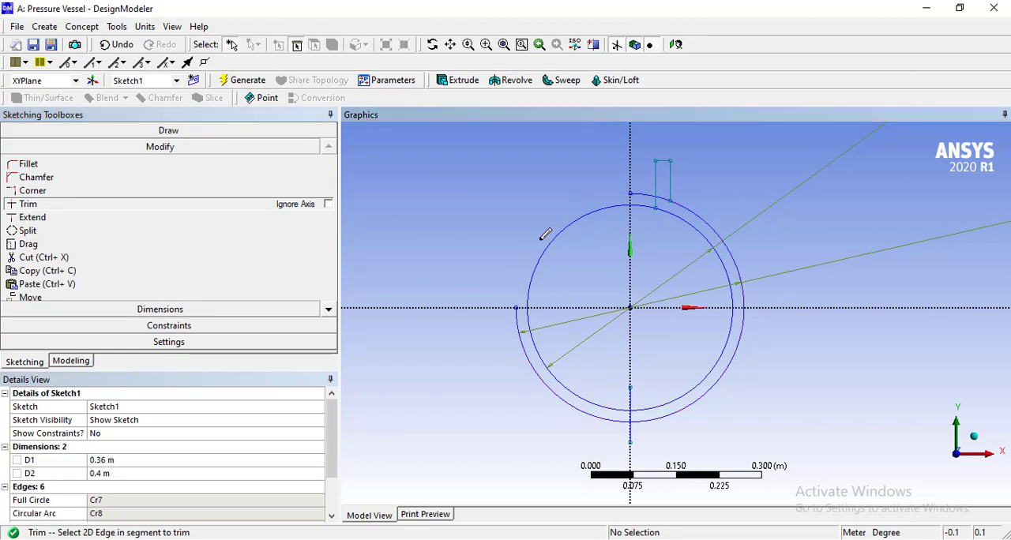
pyautogui.click(557, 237)
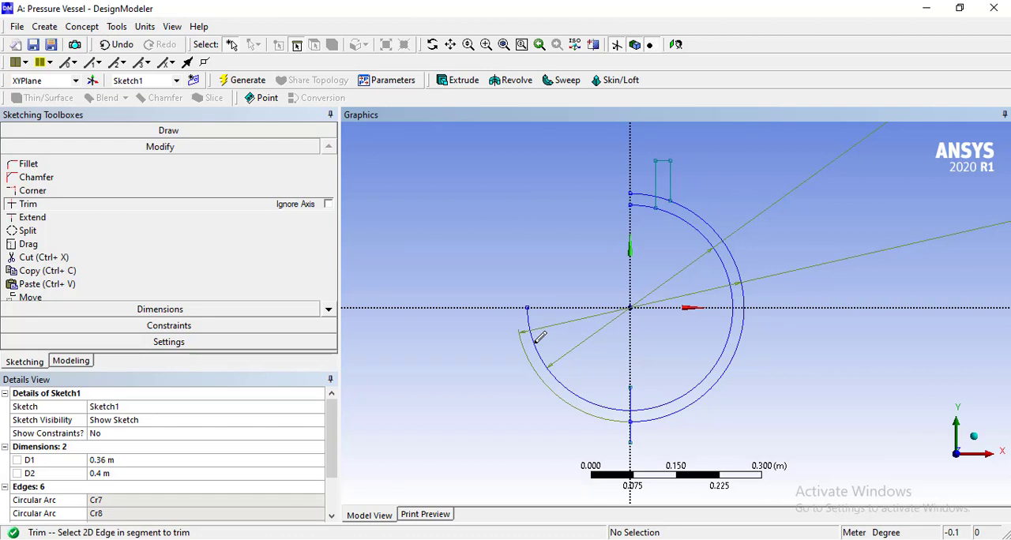
pyautogui.click(537, 338)
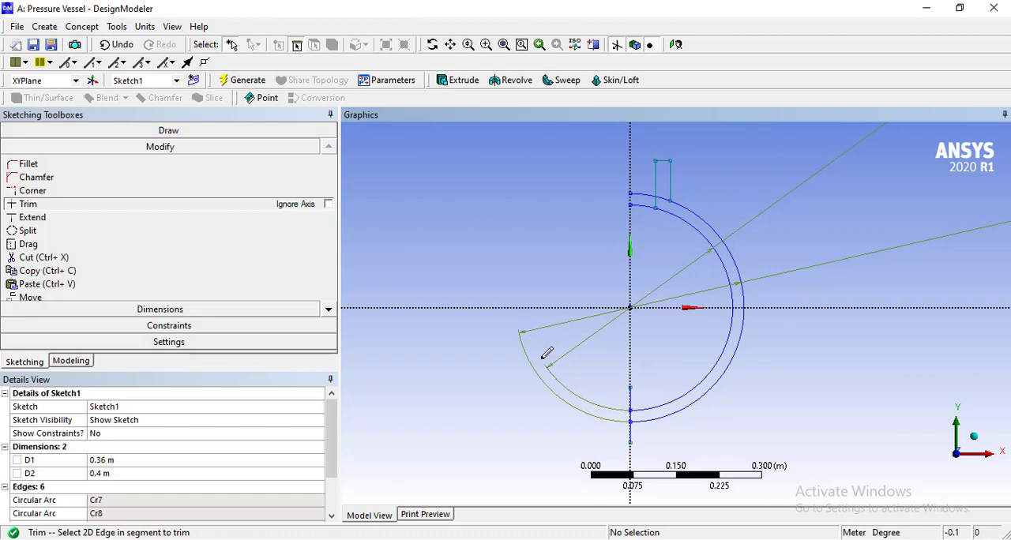
pyautogui.click(633, 400)
pyautogui.click(631, 431)
# Try to trim the two arc segments between the vertical axis and the nozzle wall.
pyautogui.click(643, 196)
pyautogui.hotkey('ctrl', 'z')
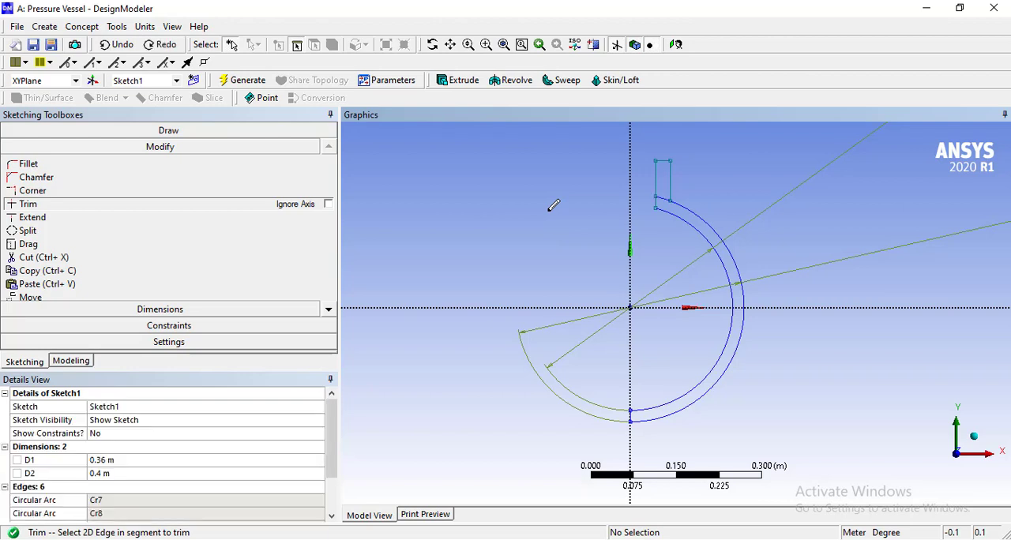
pyautogui.hotkey('ctrl', 'z')
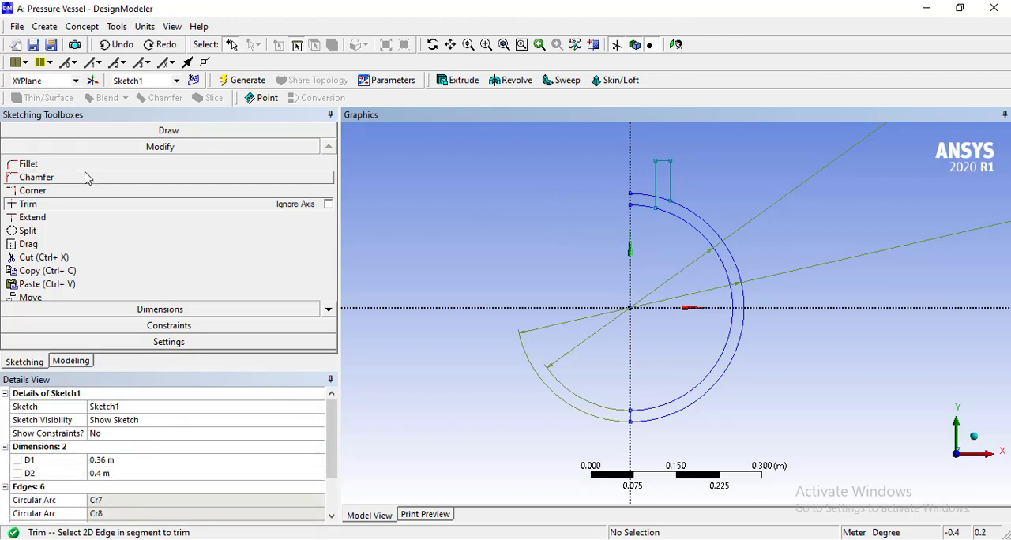
# Dimension the horizontal distances from the vertical axis to the upper corners of the nozzle's inner and outer lines.
pyautogui.click(138, 310)
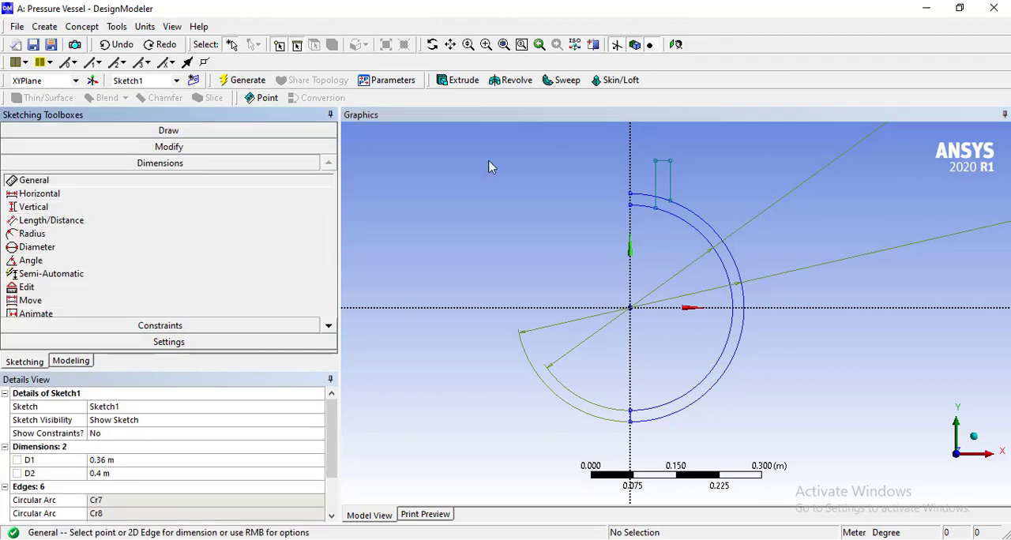
pyautogui.click(655, 161)
pyautogui.click(631, 171)
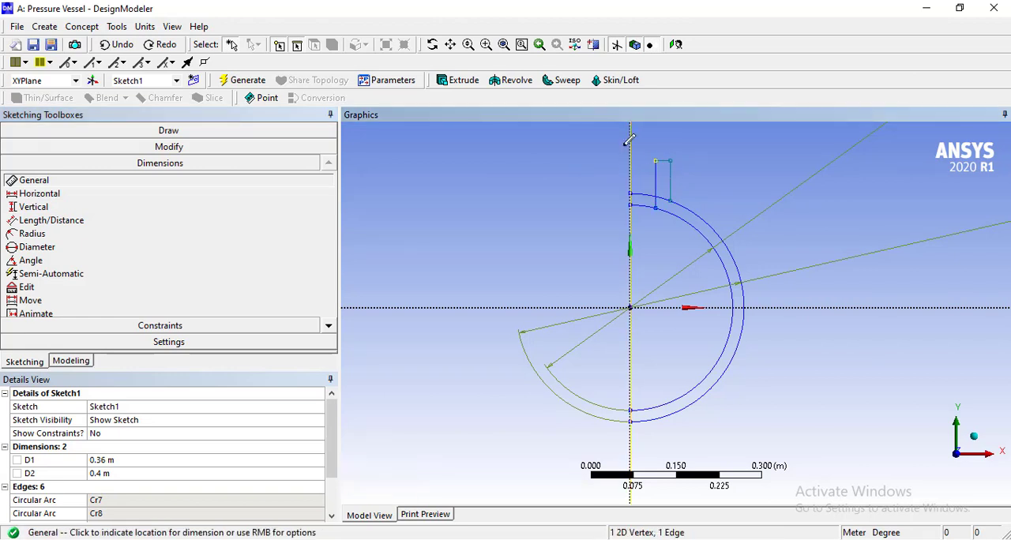
pyautogui.click(604, 146)
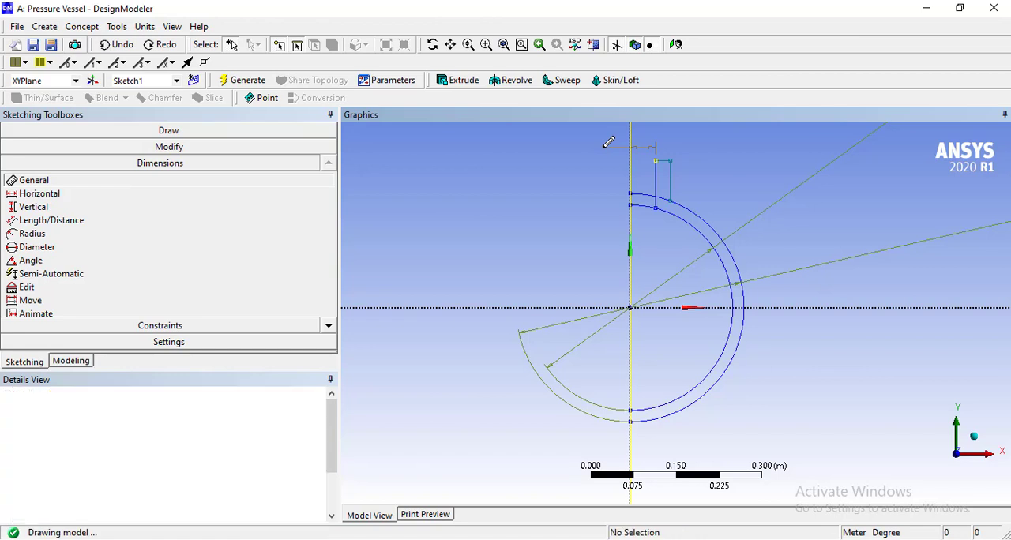
pyautogui.click(671, 162)
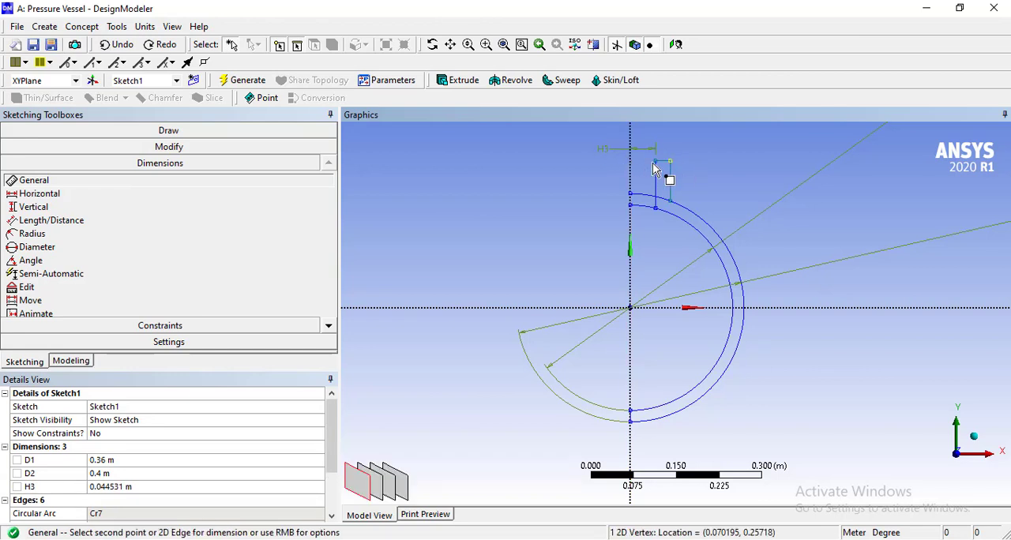
pyautogui.click(631, 160)
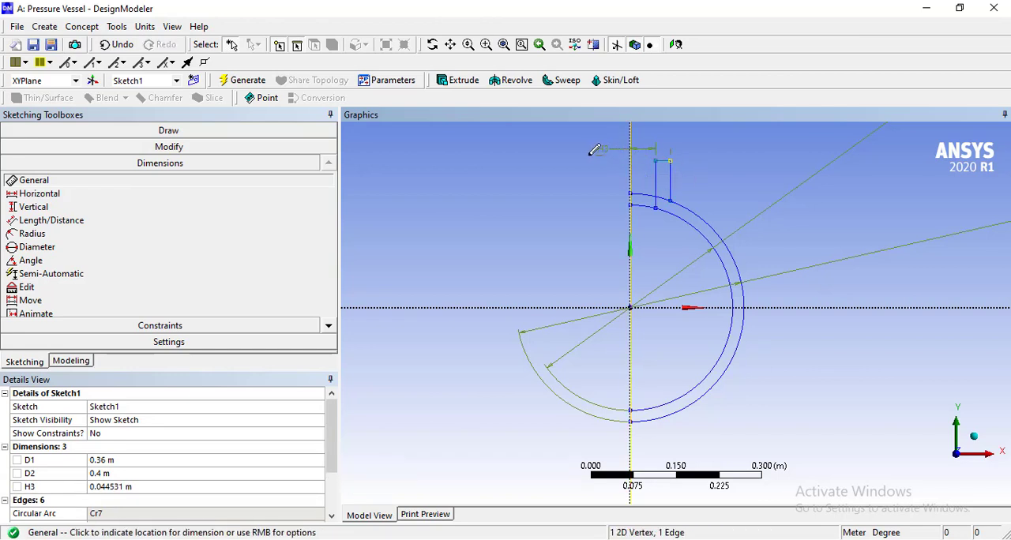
pyautogui.click(594, 168)
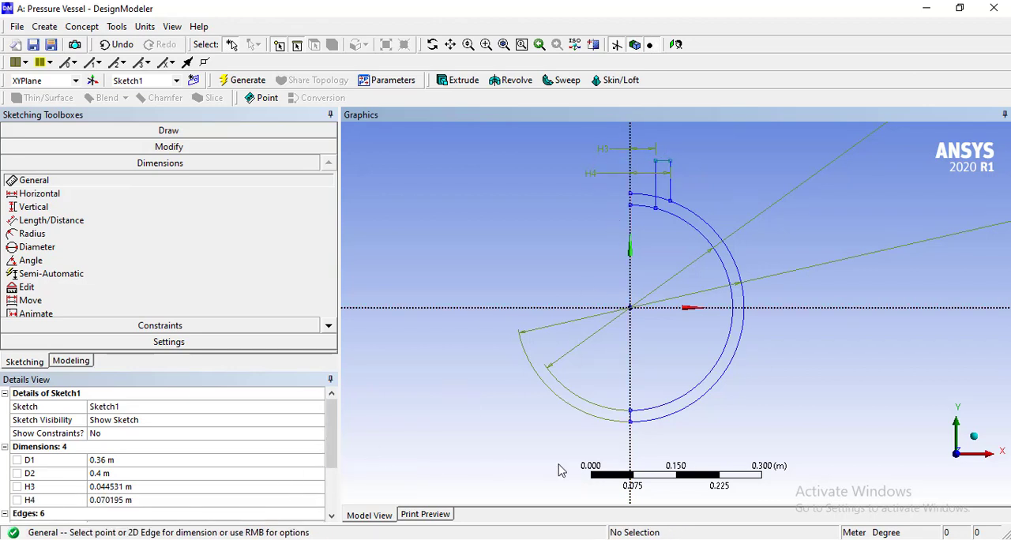
# Look up the cylindrical nozzle dimensions on the Parameters slide of the PowerPoint presentation and return to DesignModeler.
pyautogui.click(625, 539)
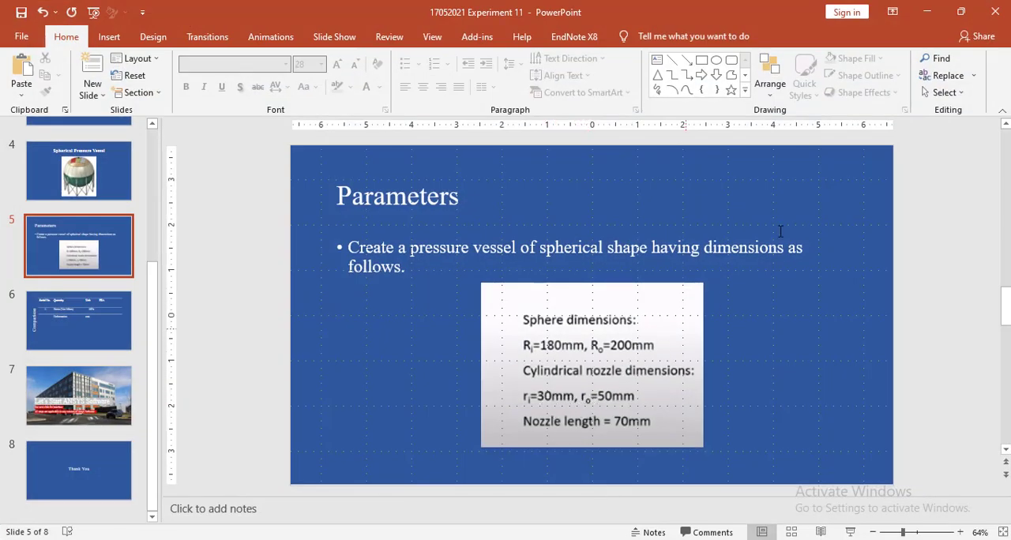
pyautogui.click(926, 11)
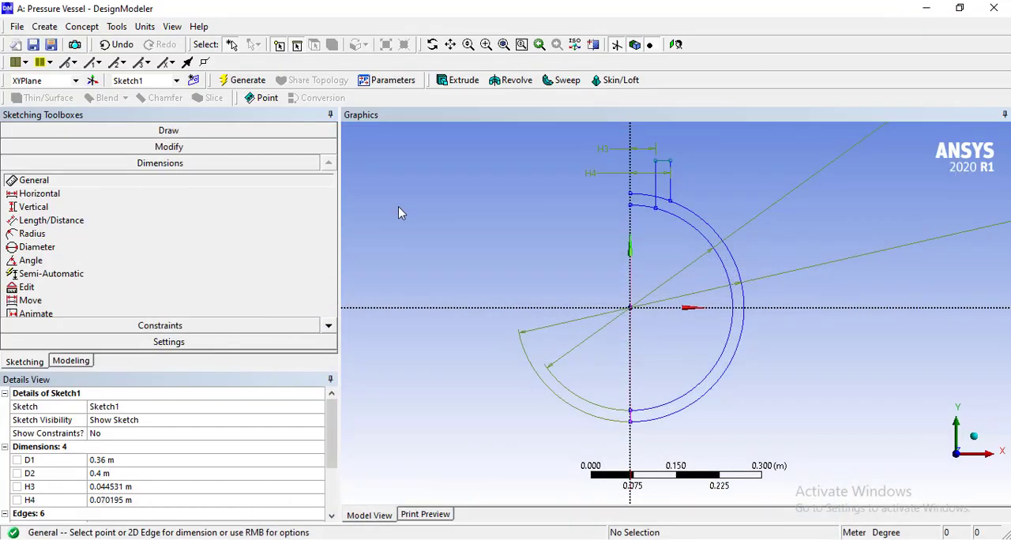
# Set the horizontal distances from the vertical axis to 0.03 m for the nozzle's inner line and 0.05 m for its outer line.
pyautogui.click(111, 487)
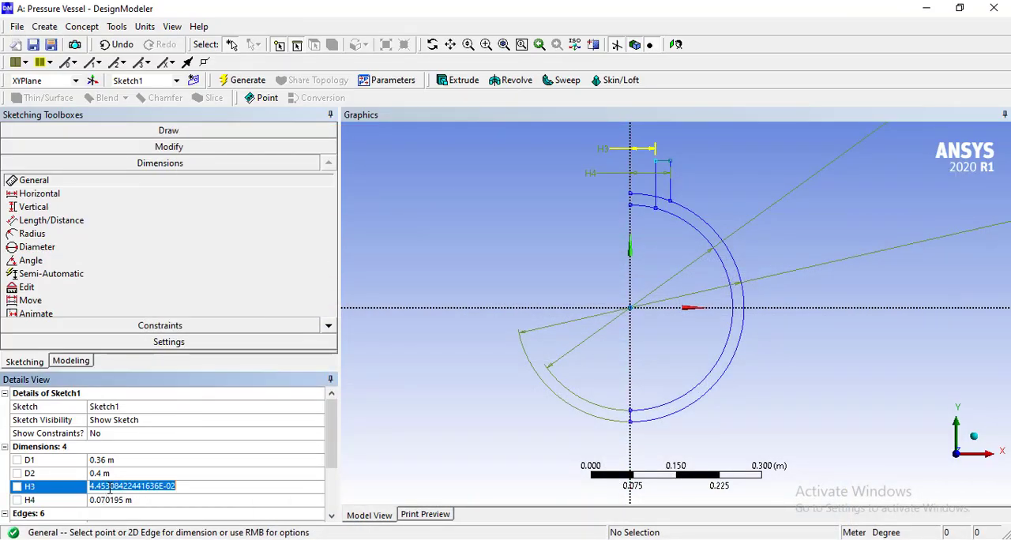
pyautogui.write('0.')
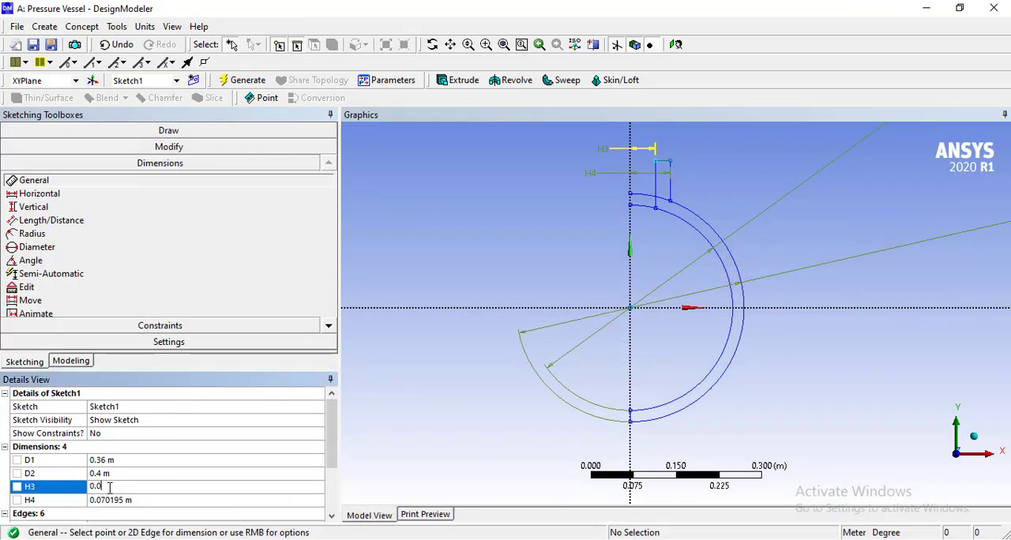
pyautogui.write('03')
pyautogui.click(121, 504)
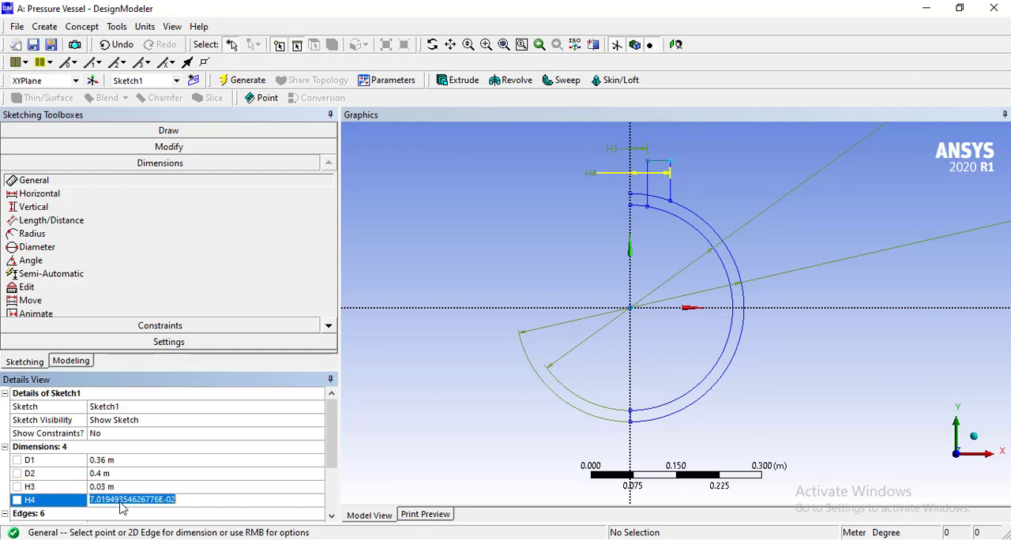
pyautogui.write('0.')
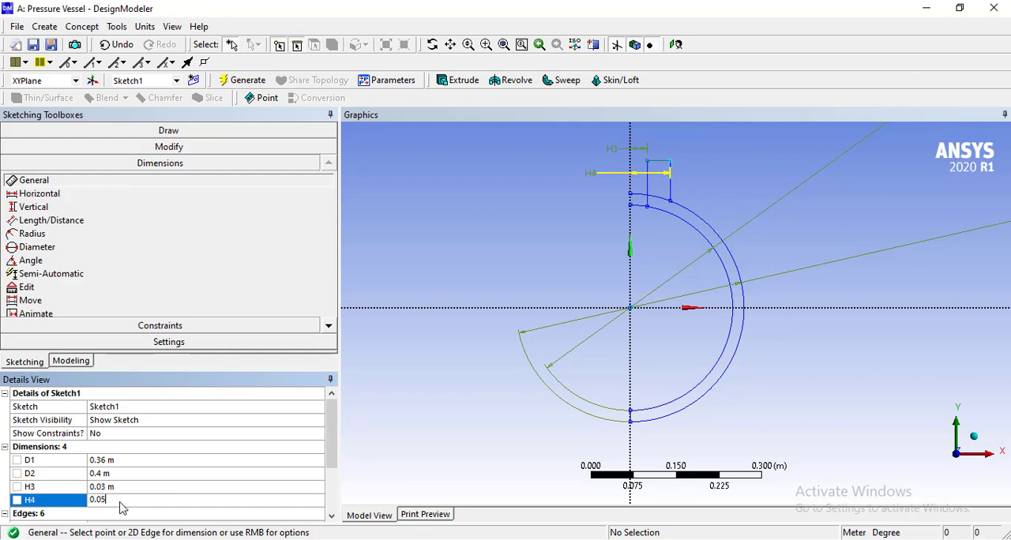
pyautogui.write('05')
pyautogui.press('Return')
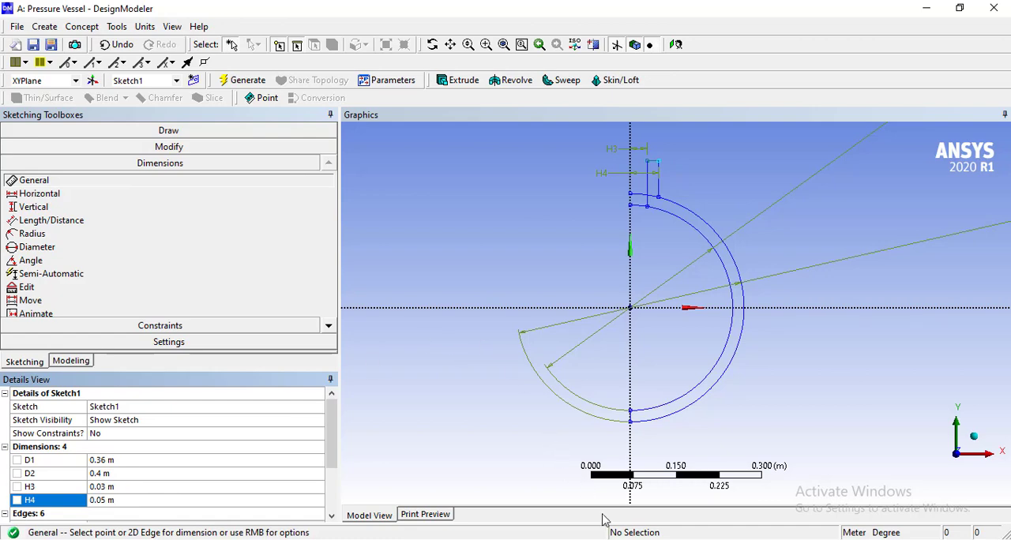
# Check the nozzle length on the PowerPoint Parameters slide, then return to DesignModeler and dimension the nozzle's outer vertical line at 0.07 m.
pyautogui.click(633, 539)
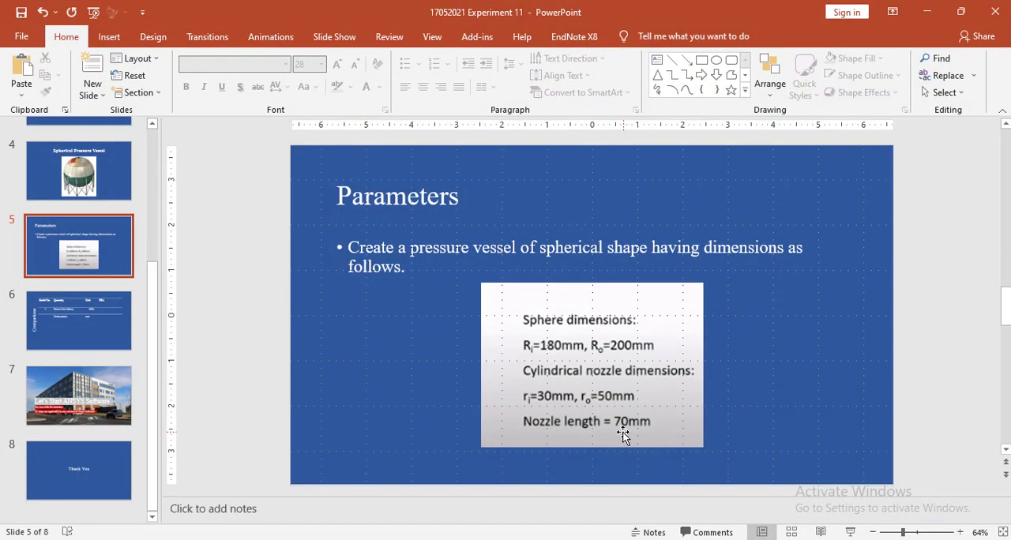
pyautogui.click(925, 12)
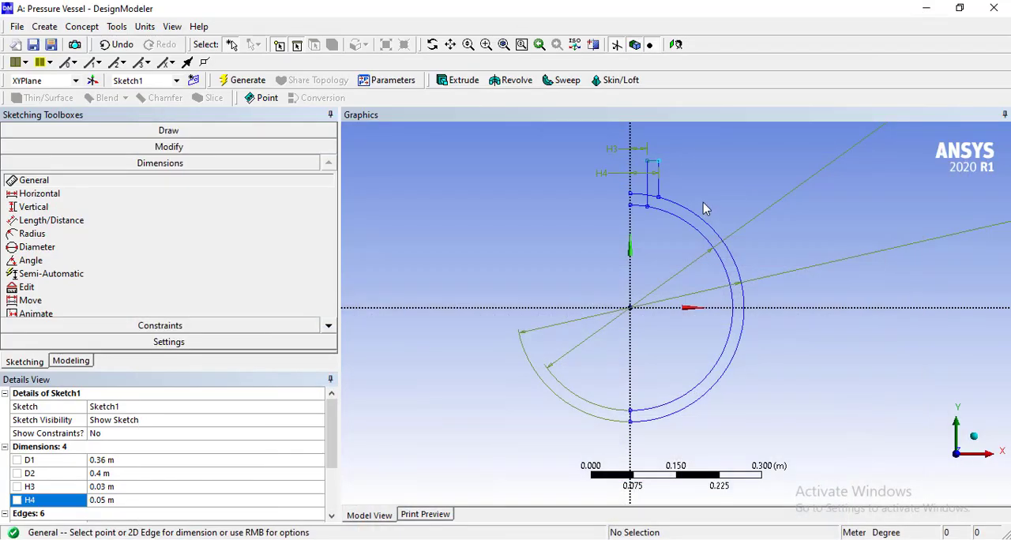
pyautogui.click(658, 181)
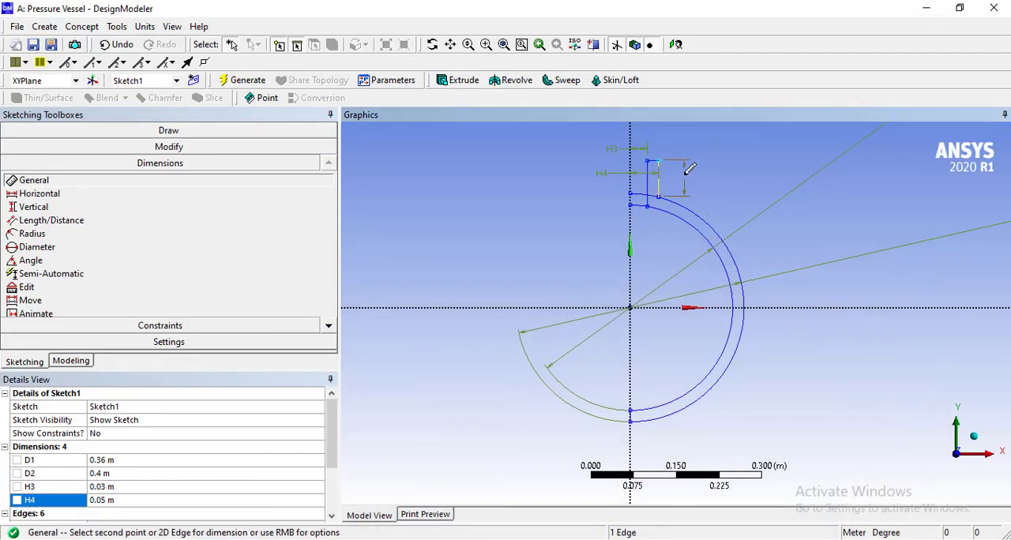
pyautogui.click(684, 173)
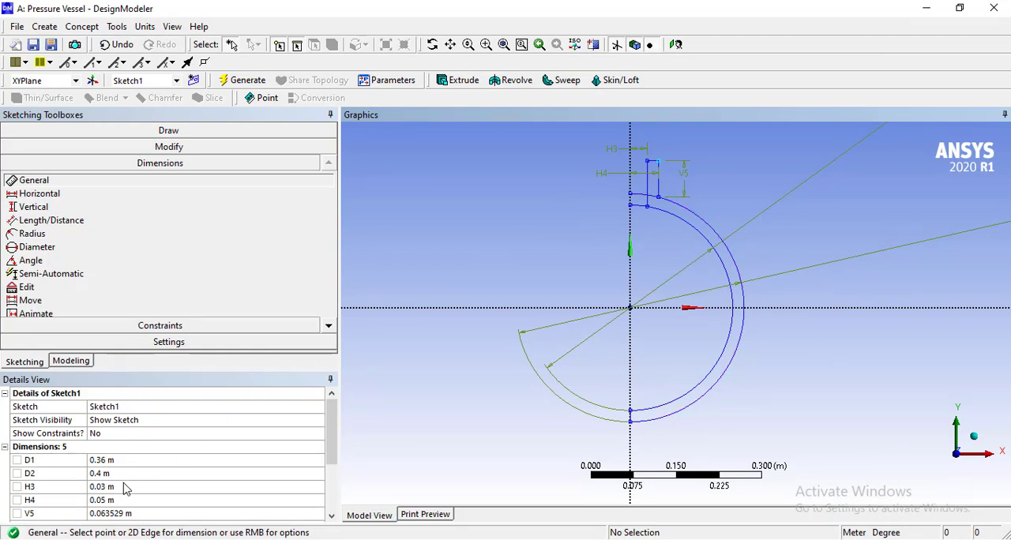
pyautogui.click(122, 513)
pyautogui.write('0.07')
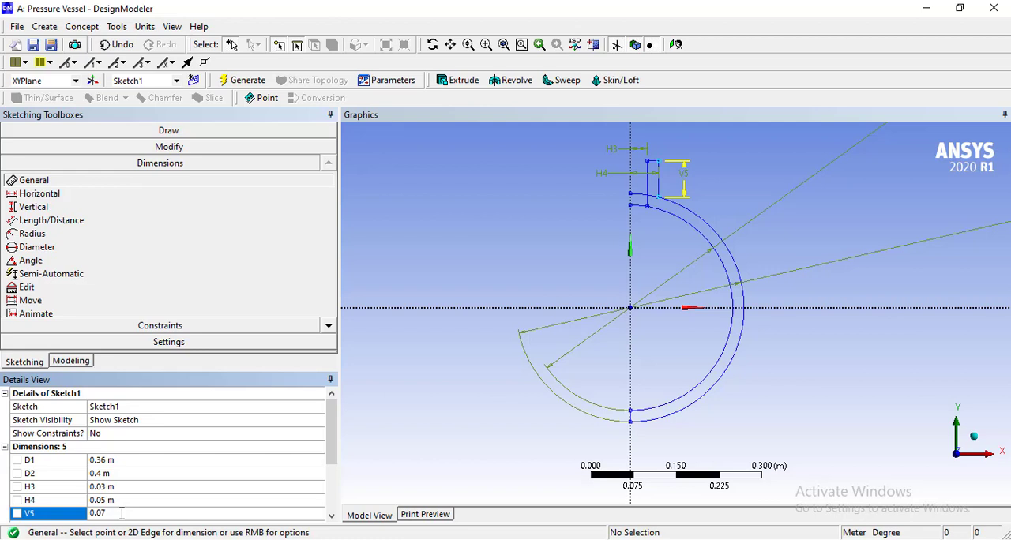
pyautogui.press('Return')
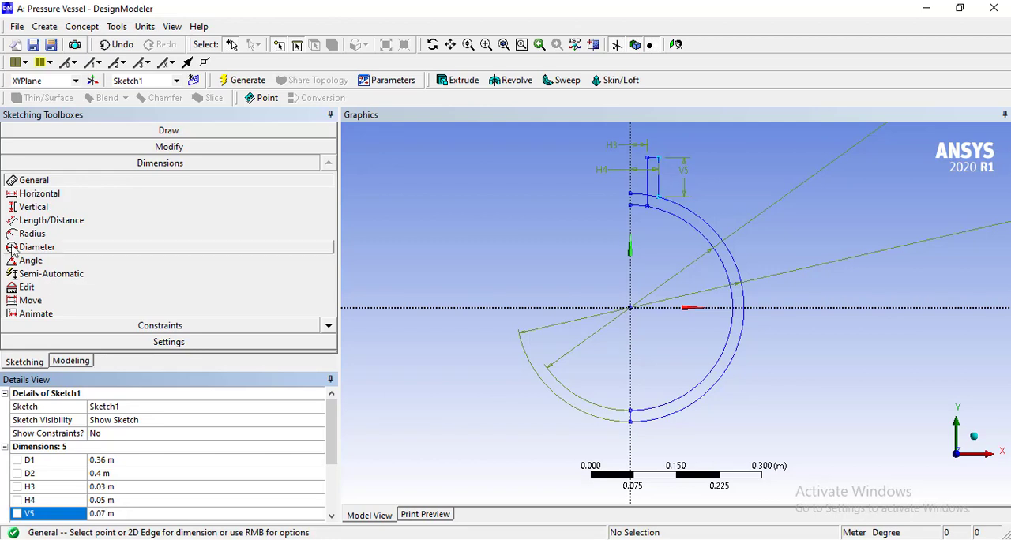
# Trim both arc segments between the vertical axis and the nozzle's inner line, plus the outer arc segment crossing the nozzle wall.
pyautogui.click(172, 147)
pyautogui.click(161, 207)
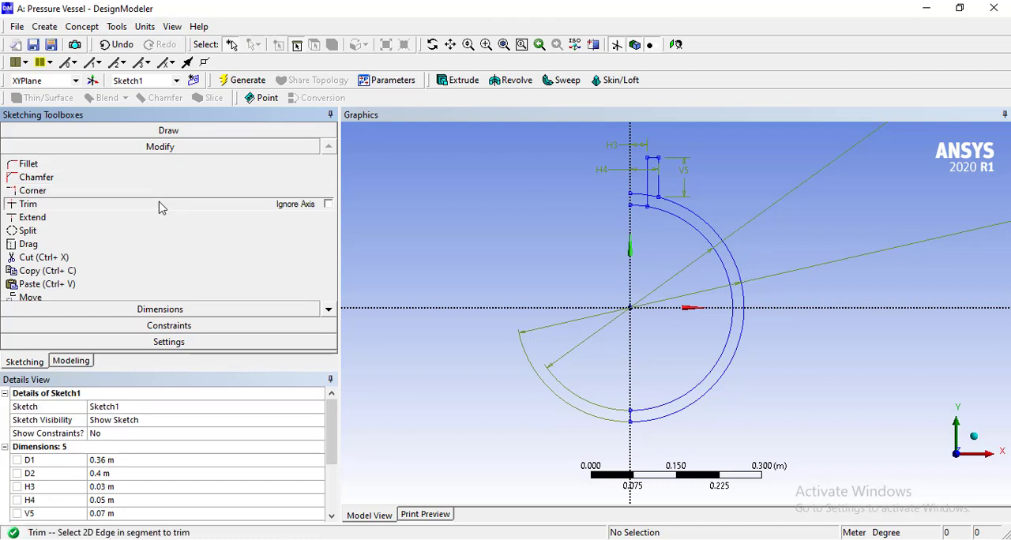
pyautogui.click(639, 195)
pyautogui.click(639, 206)
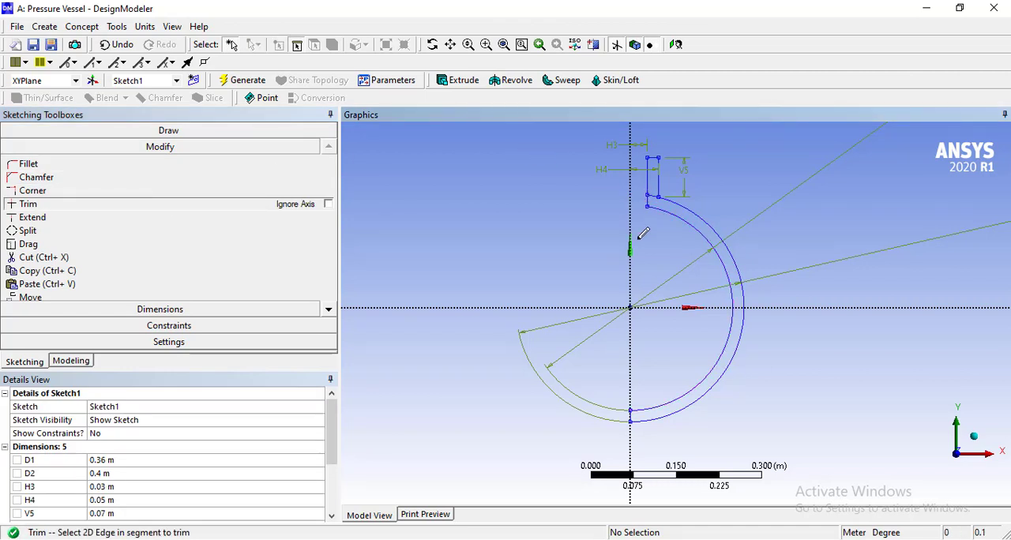
pyautogui.click(655, 194)
# Create a surface from Sketch1 with the Add Material operation and generate it.
pyautogui.click(85, 28)
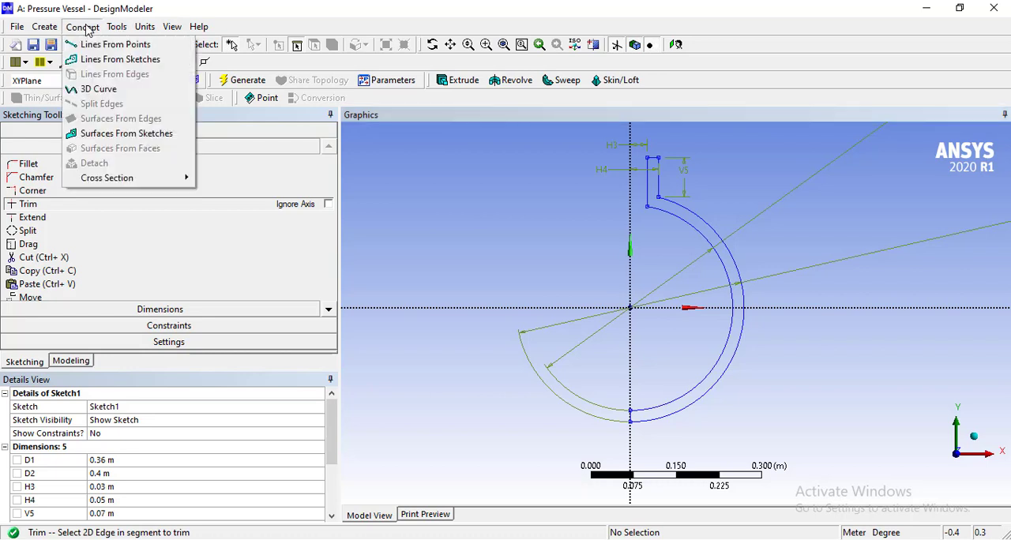
pyautogui.click(133, 134)
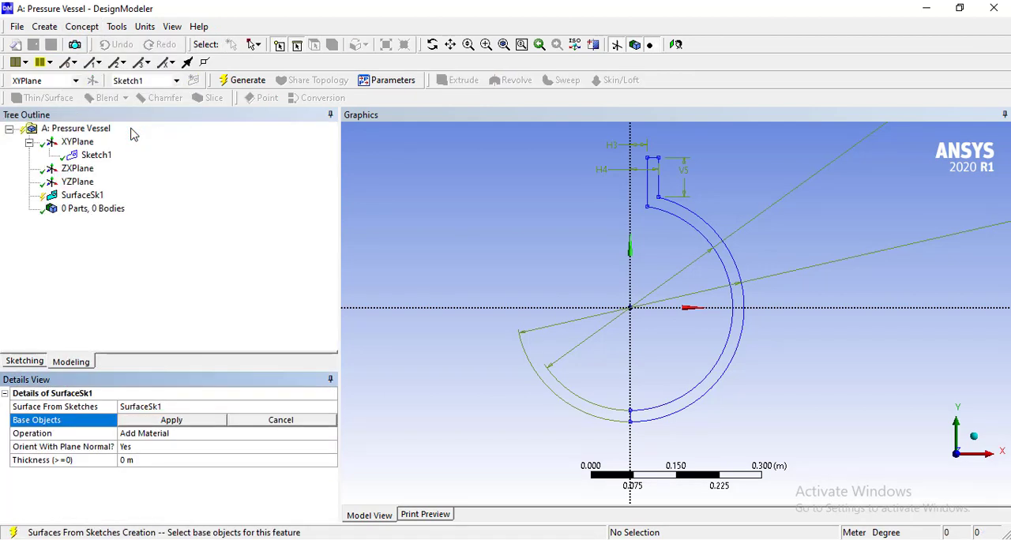
pyautogui.click(98, 156)
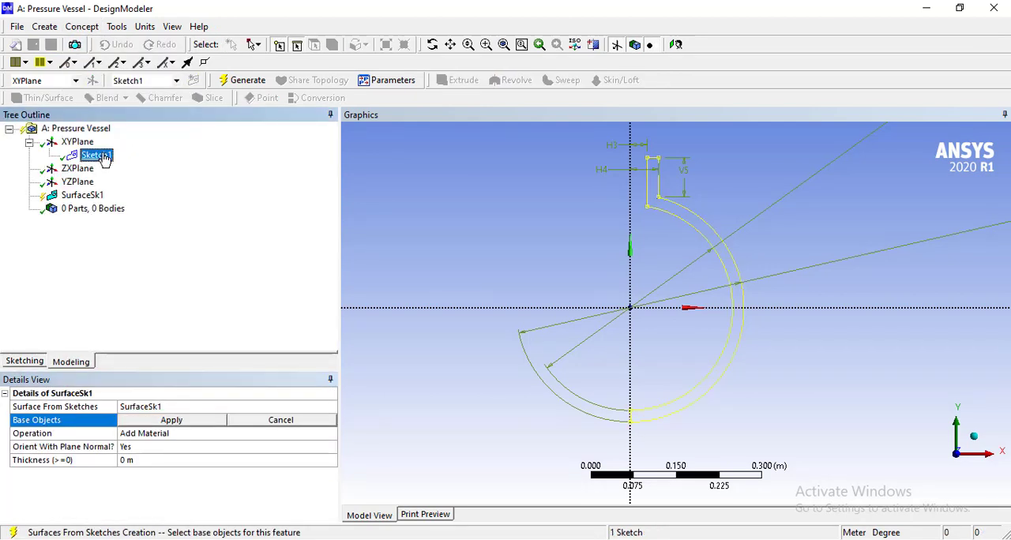
pyautogui.click(172, 421)
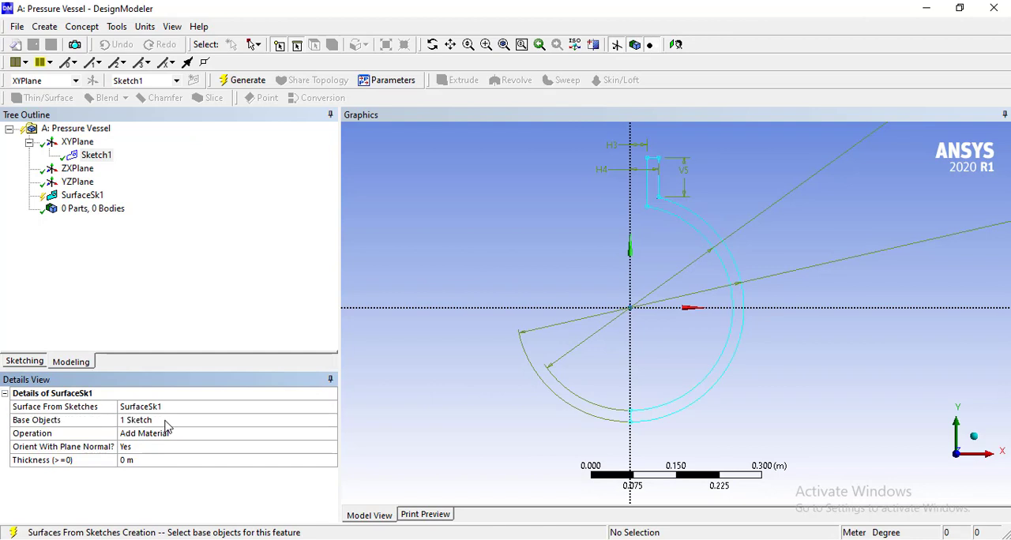
pyautogui.click(251, 80)
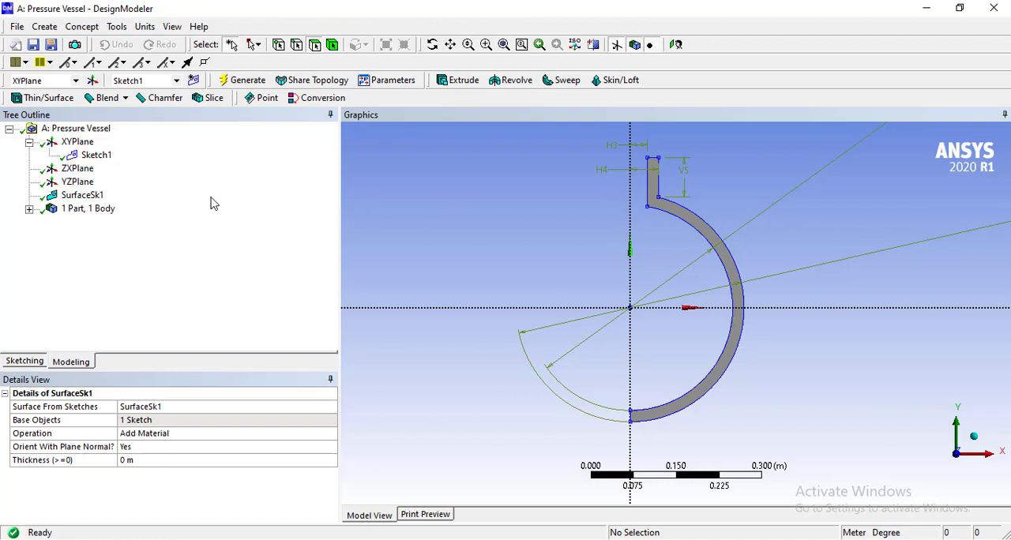
# Examine the details of the surface body under the model's parts and bodies, then clear the selection.
pyautogui.click(29, 209)
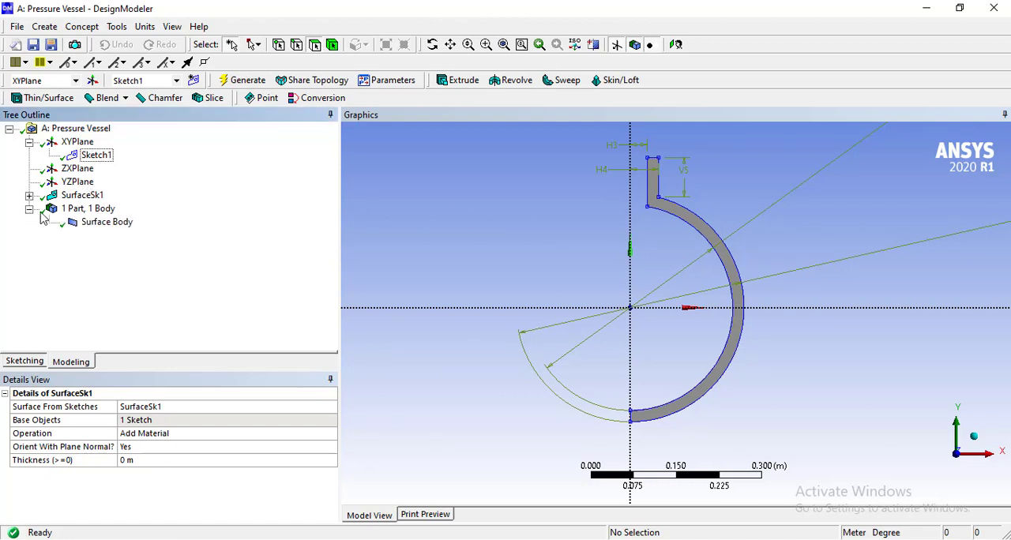
pyautogui.click(103, 222)
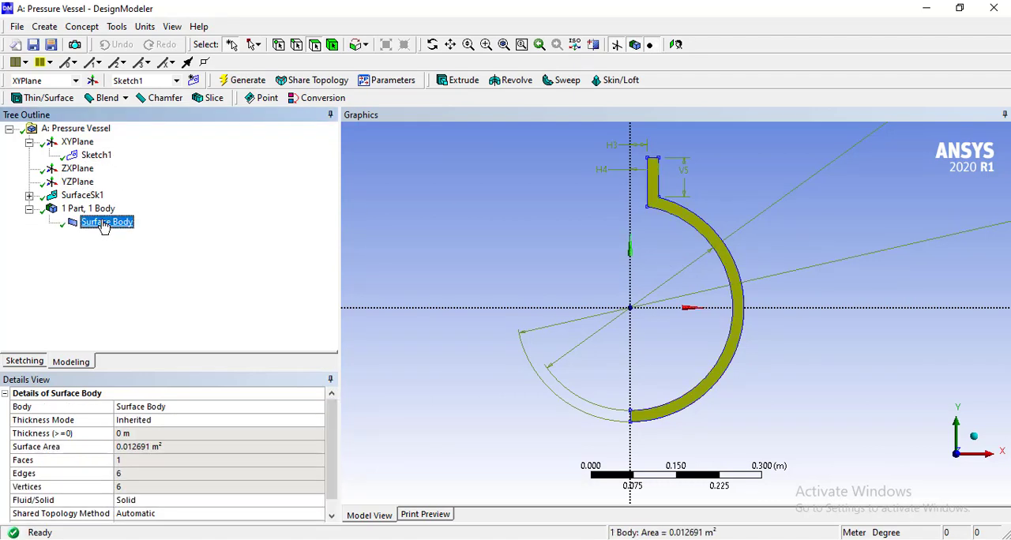
pyautogui.click(356, 186)
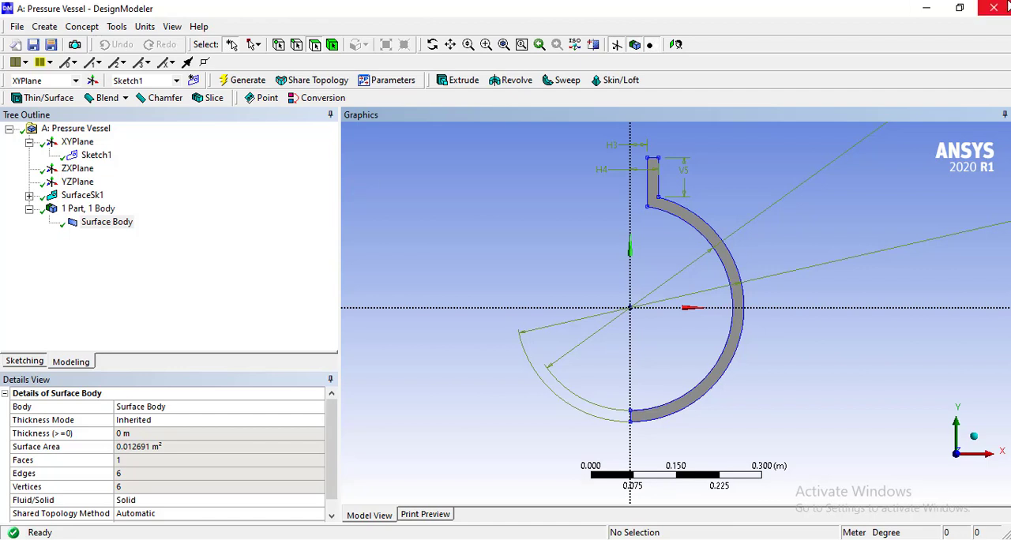
# Close DesignModeler and open the Model component of the Pressure Vessel system in Mechanical from Workbench.
pyautogui.click(1003, 7)
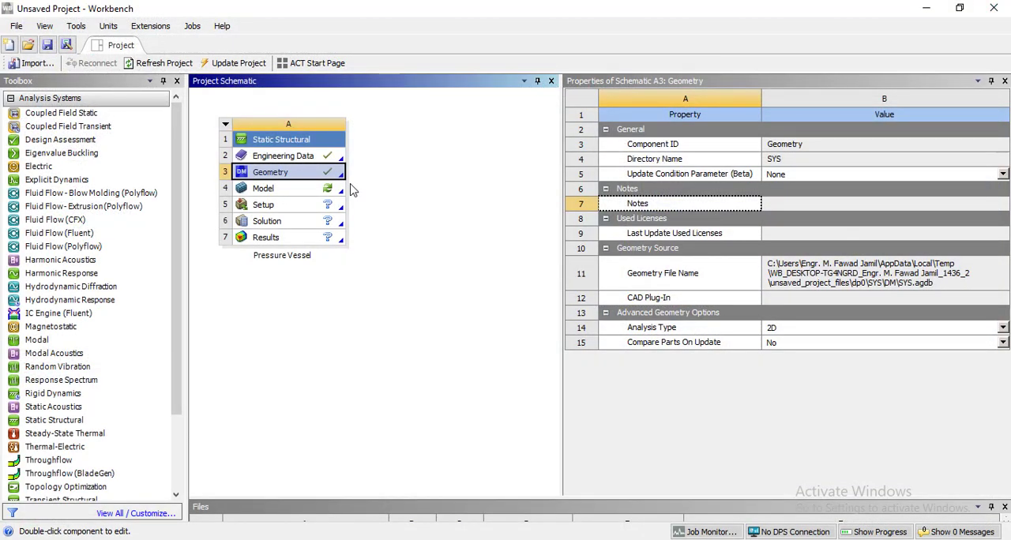
pyautogui.click(319, 192)
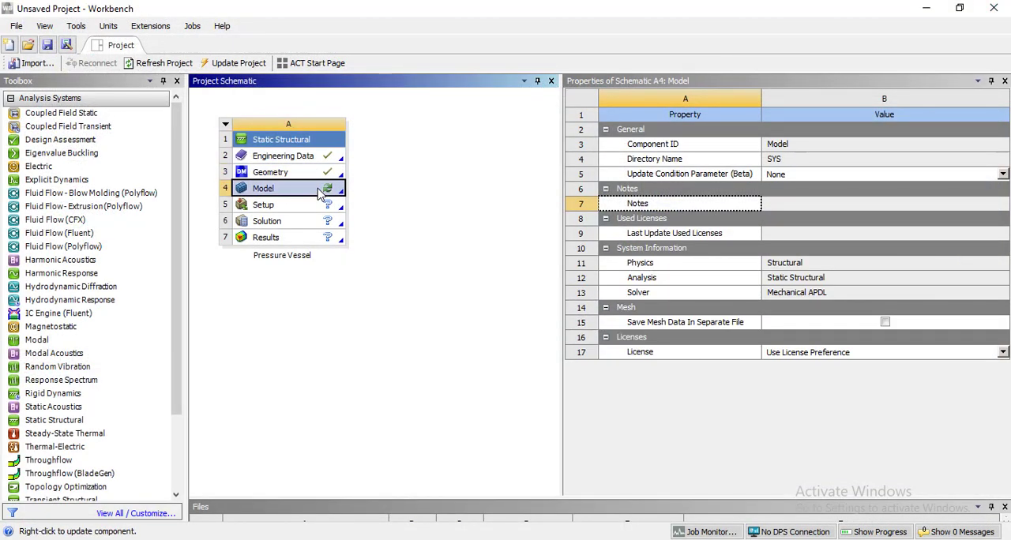
pyautogui.doubleClick(320, 192)
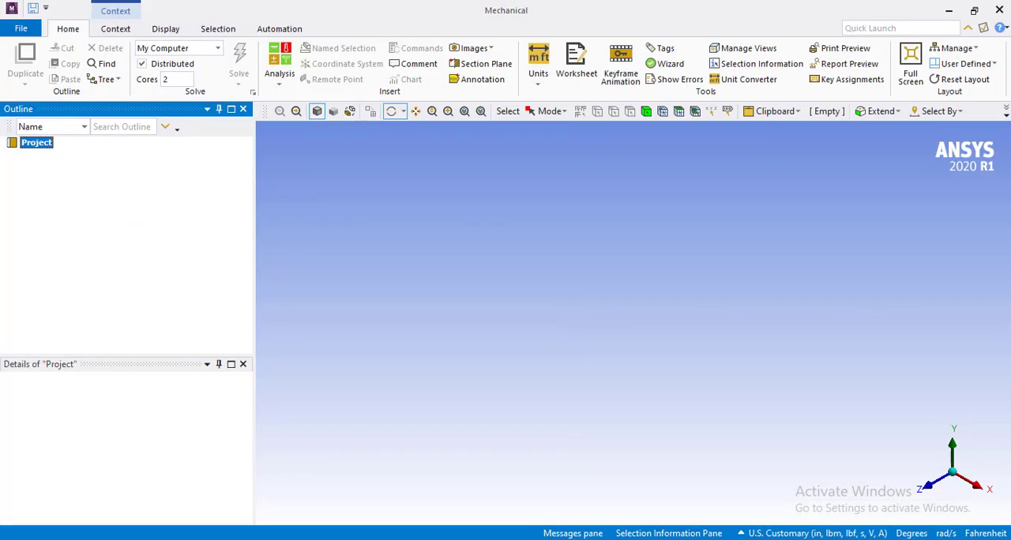
pyautogui.click(620, 538)
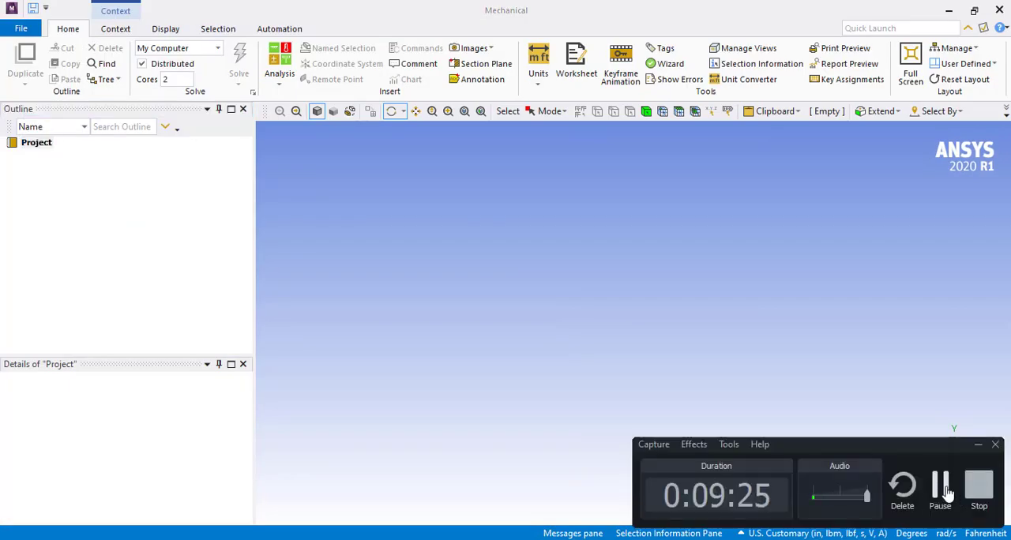
pyautogui.click(948, 491)
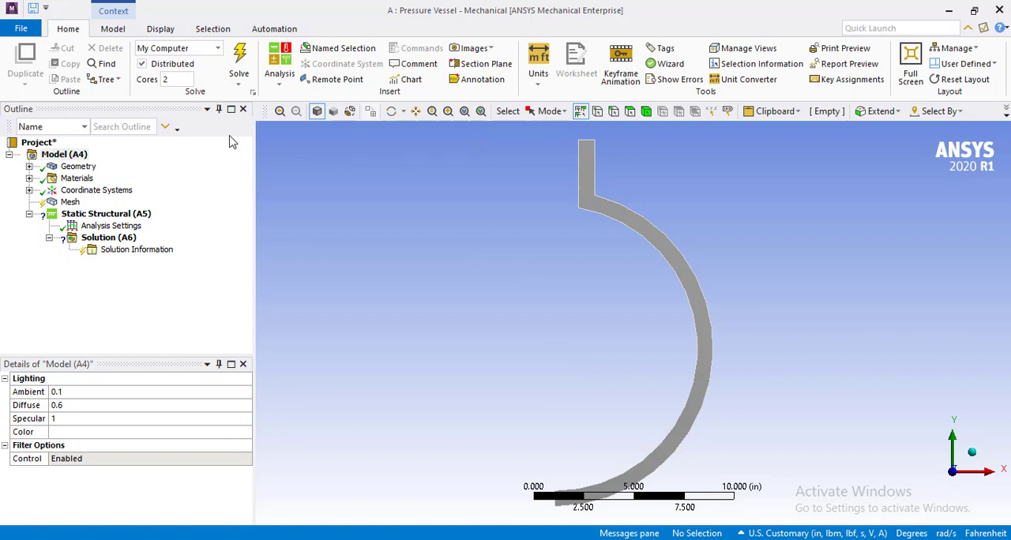
# Set the geometry's 2D Behavior to Axisymmetric.
pyautogui.click(77, 167)
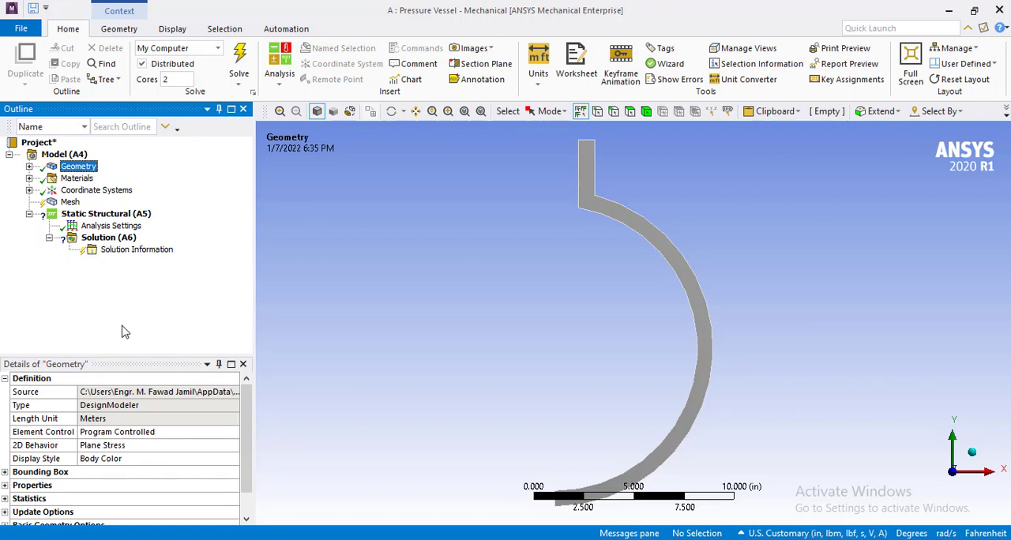
pyautogui.click(53, 447)
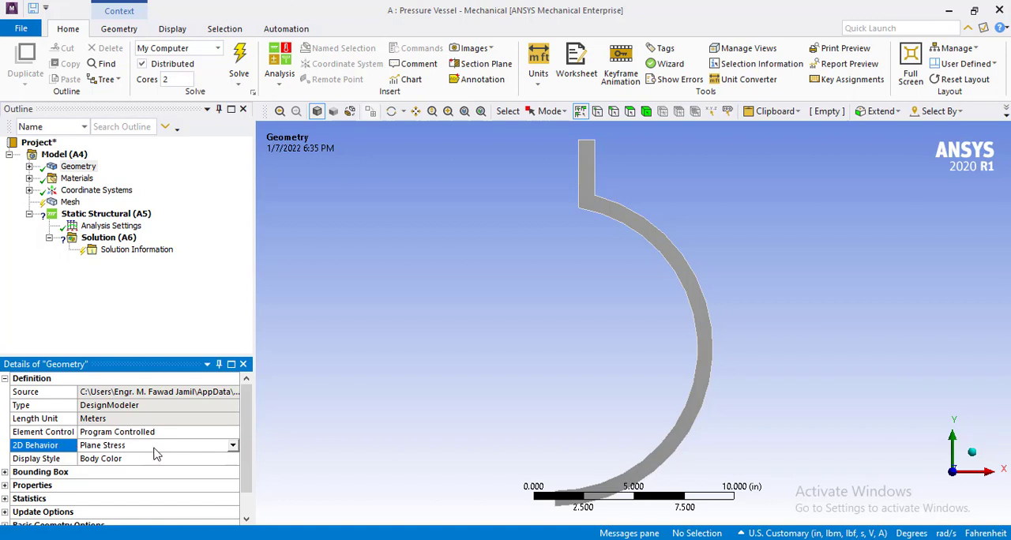
pyautogui.click(232, 446)
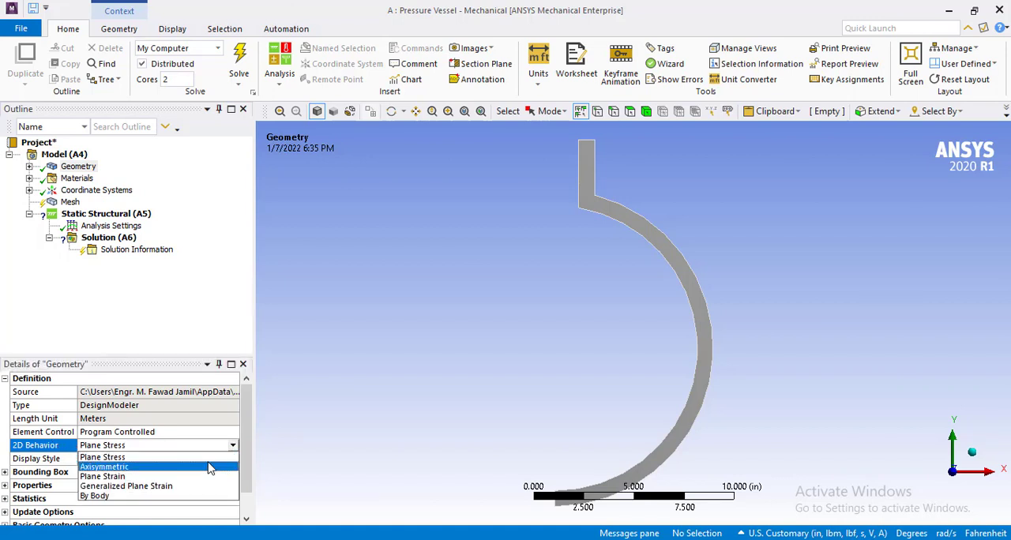
pyautogui.click(211, 467)
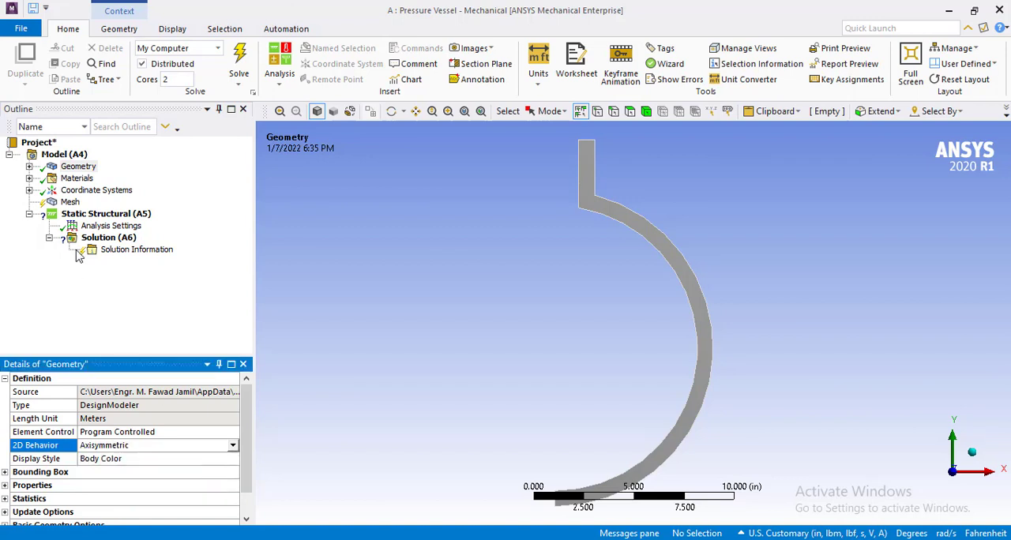
# Insert a Symmetry object under Model (A4).
pyautogui.click(63, 155)
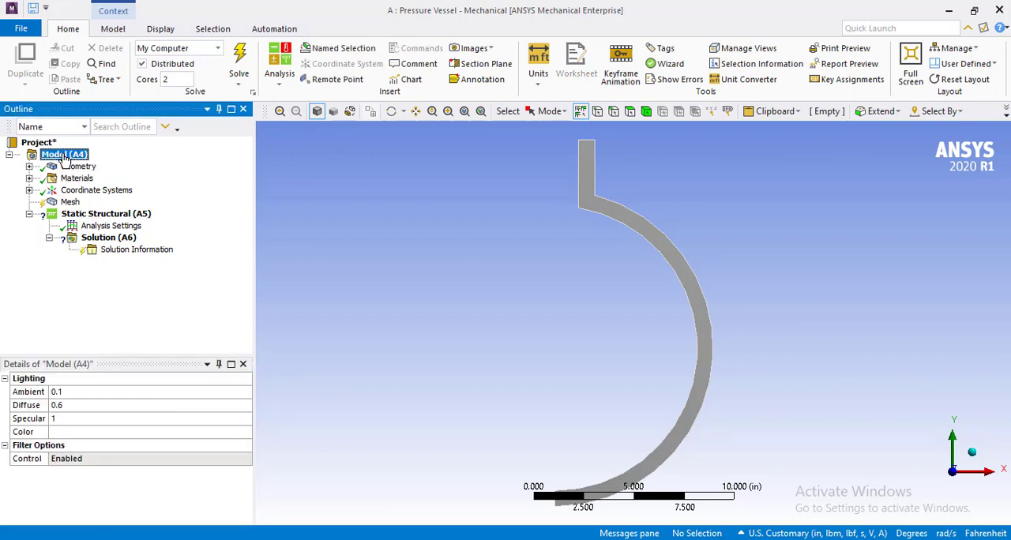
pyautogui.rightClick(63, 156)
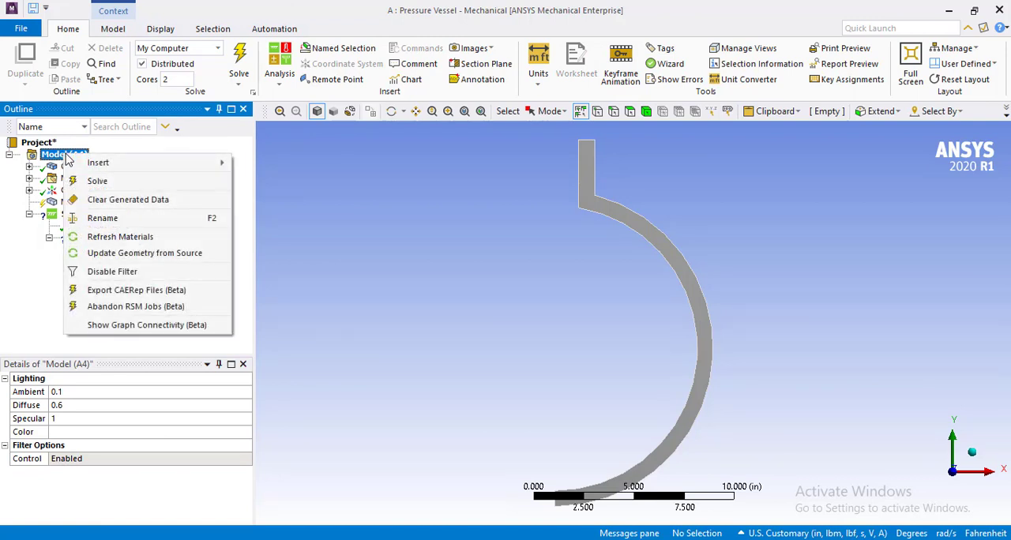
pyautogui.moveTo(154, 166)
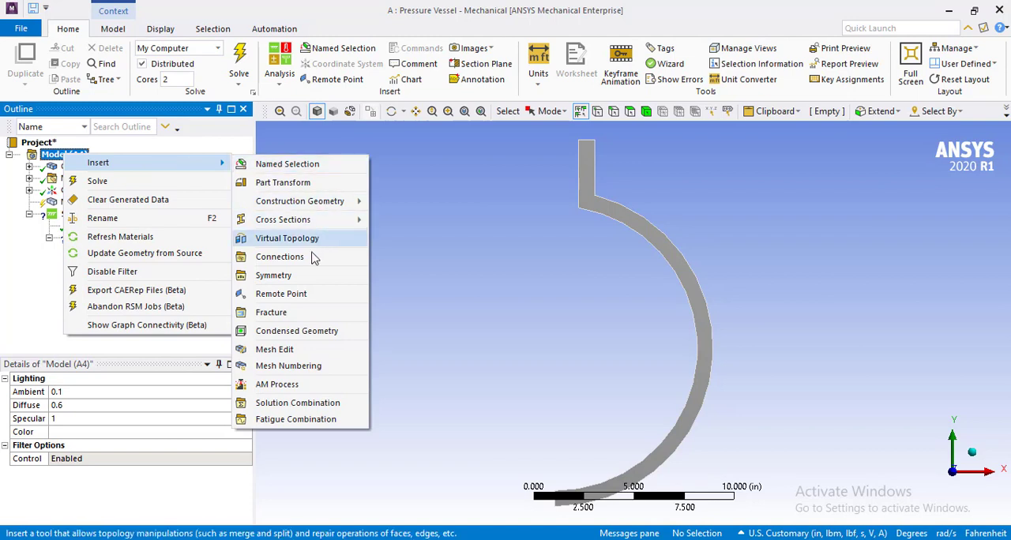
pyautogui.click(292, 281)
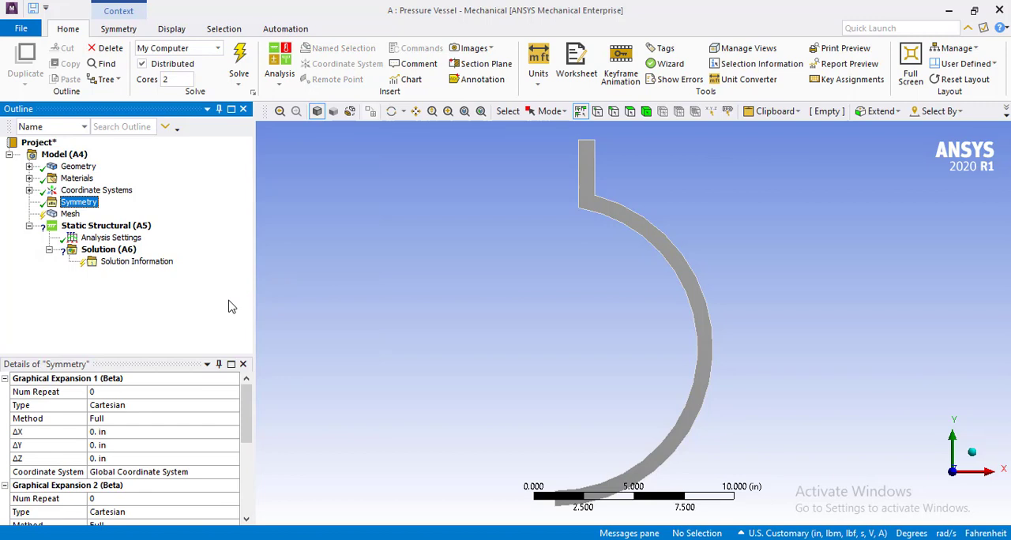
# Set the Symmetry object's Graphical Expansion 1 type to 2D AxiSymmetric with a Δθ of 36°.
pyautogui.click(245, 425)
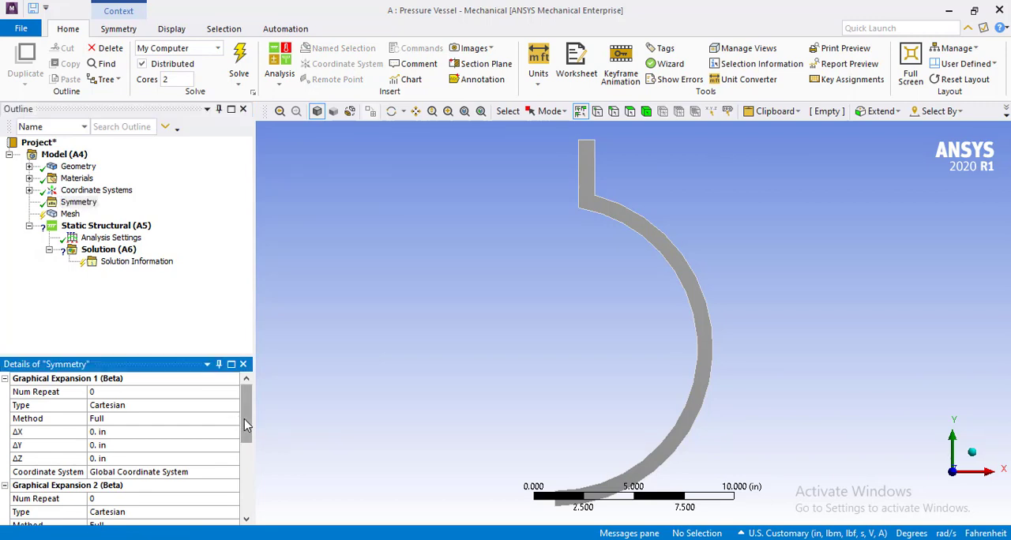
pyautogui.click(225, 405)
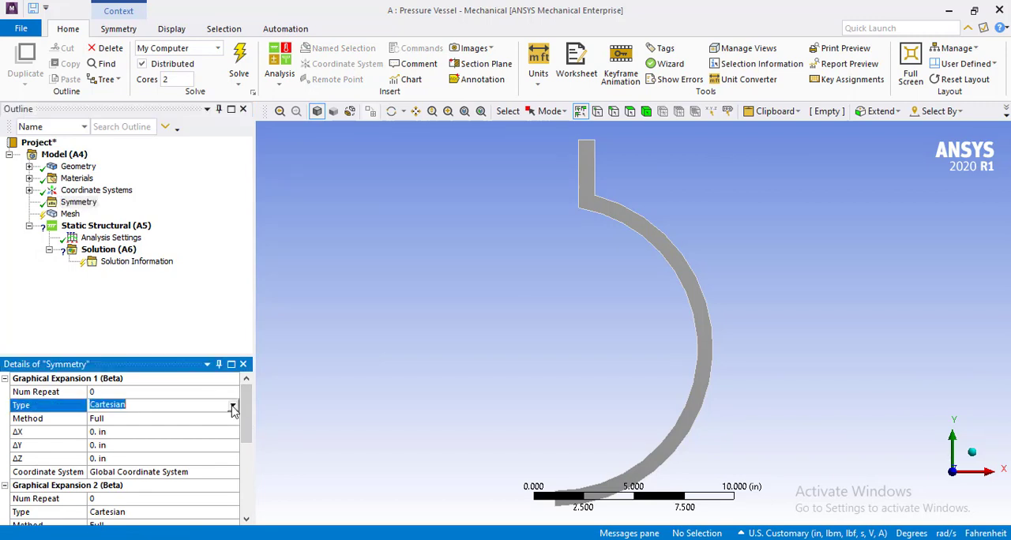
pyautogui.click(233, 406)
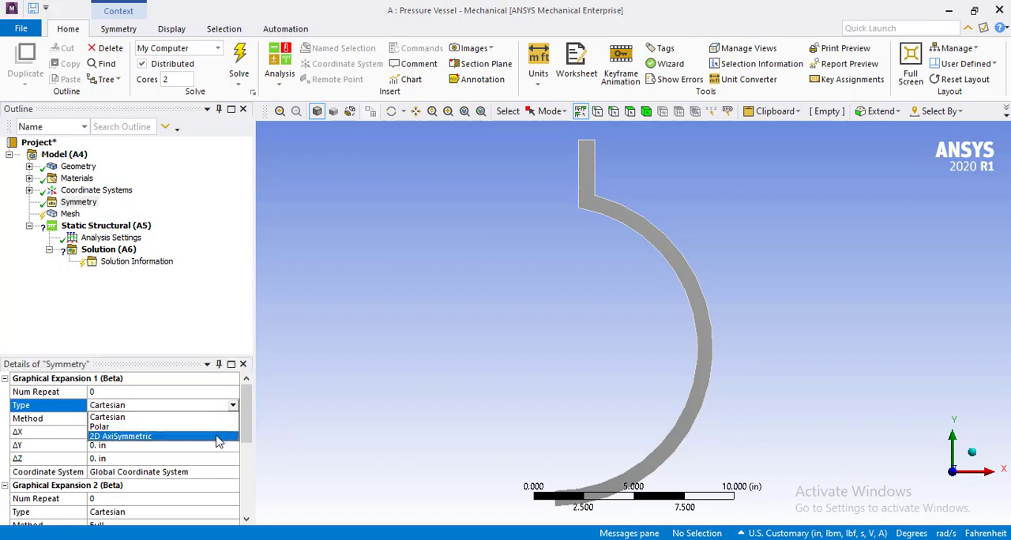
pyautogui.click(219, 437)
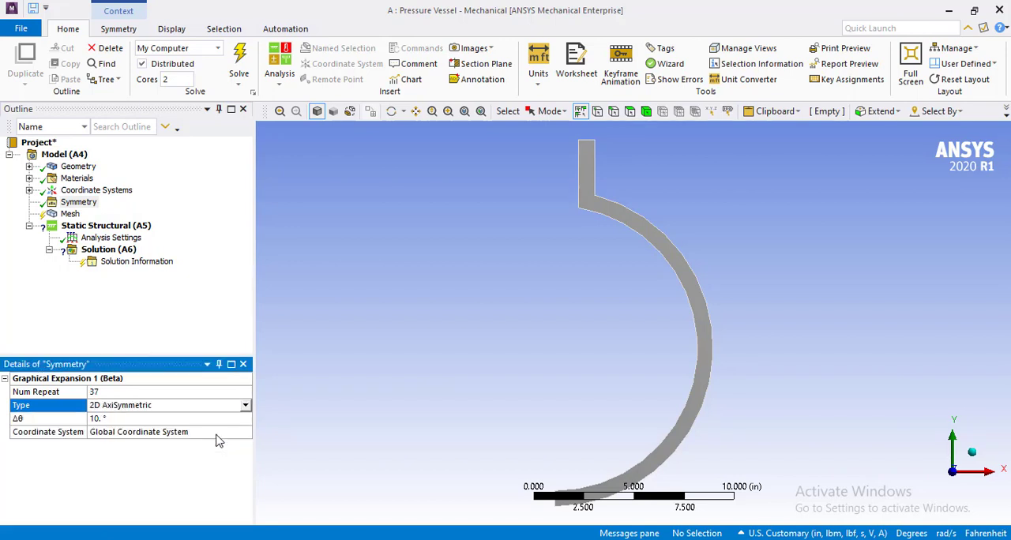
pyautogui.click(181, 420)
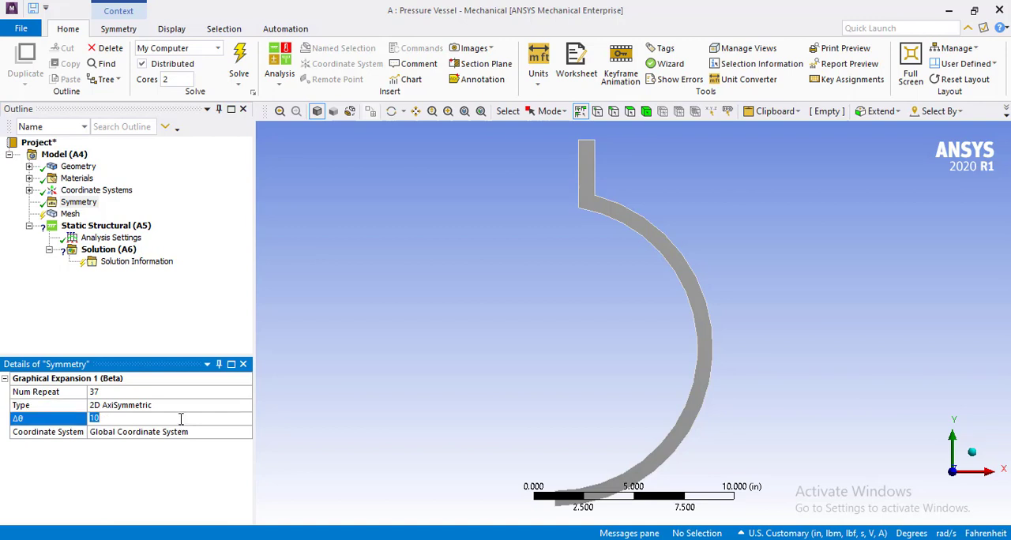
pyautogui.write('36.')
# Generate the mesh with the default element size and view the expanded vessel isometrically.
pyautogui.click(70, 216)
pyautogui.rightClick(75, 217)
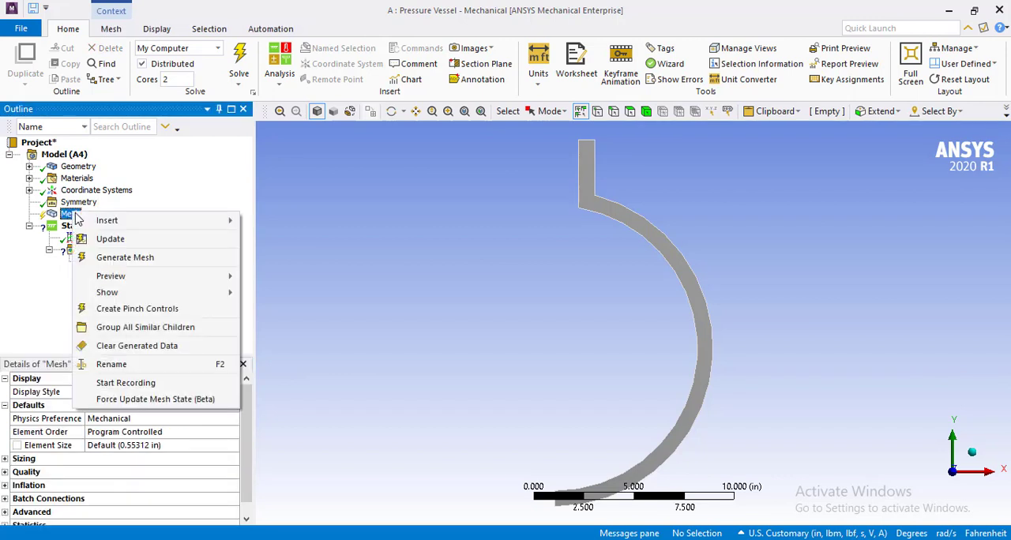
pyautogui.click(130, 257)
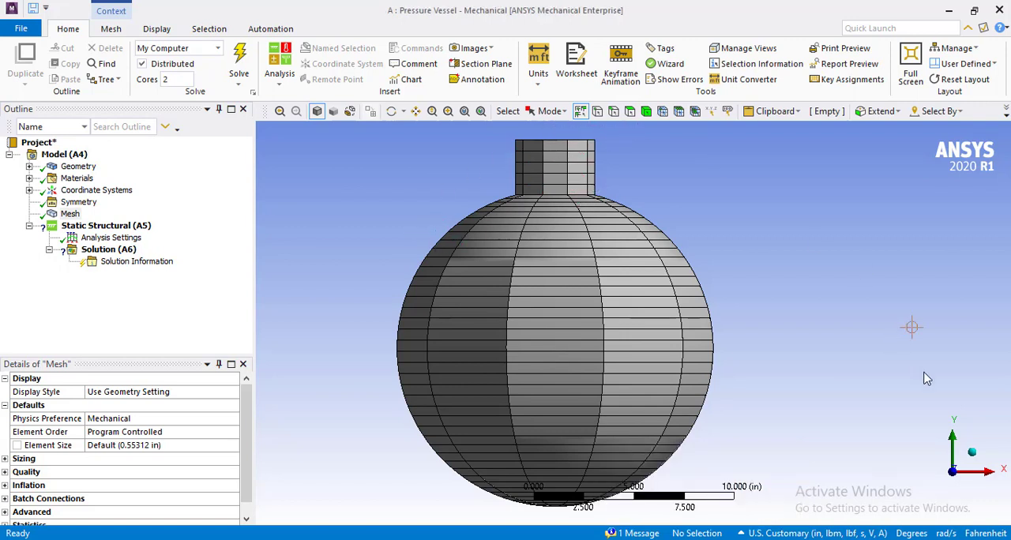
pyautogui.click(973, 453)
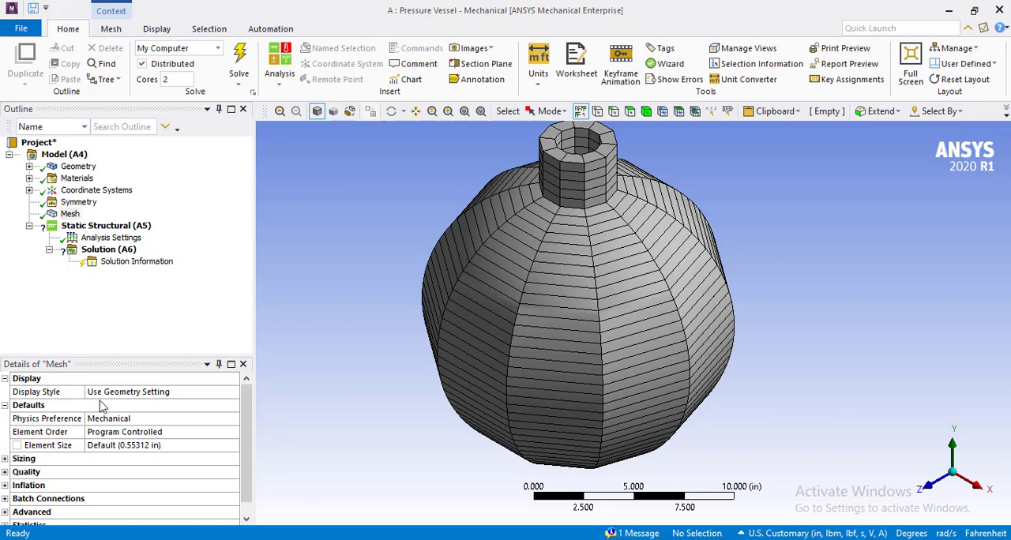
# Switch the unit system to Metric (m, kg, N, s, V, A).
pyautogui.click(133, 444)
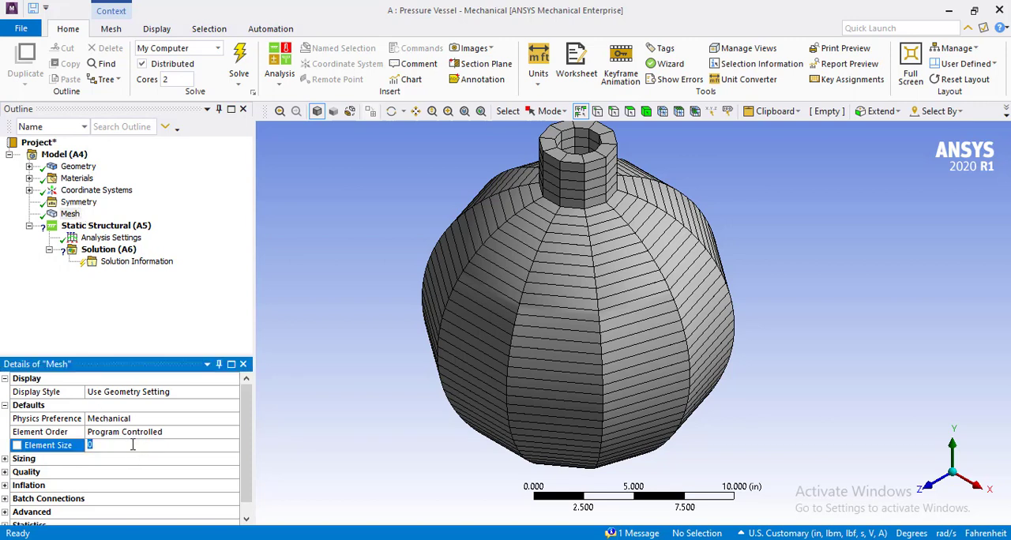
pyautogui.click(145, 300)
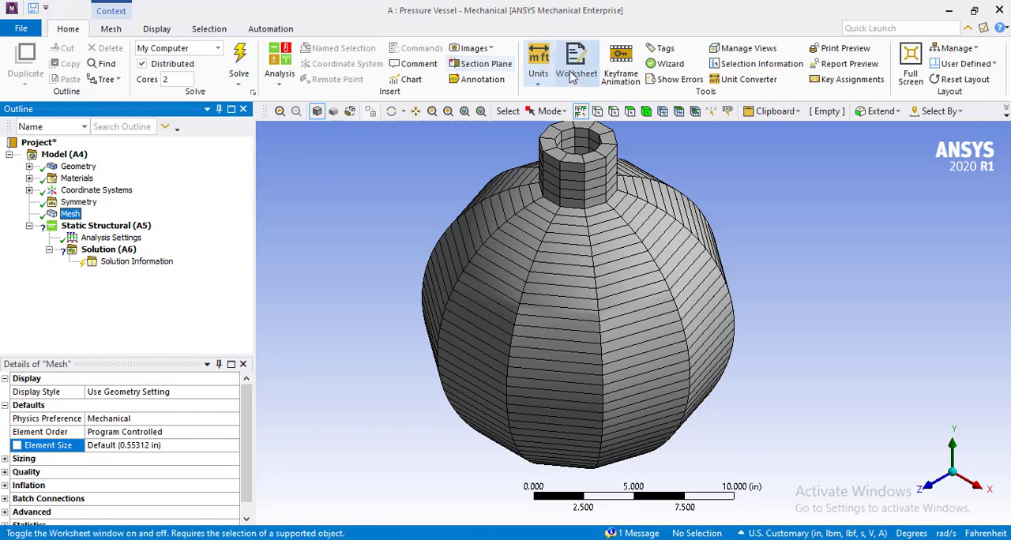
pyautogui.click(538, 73)
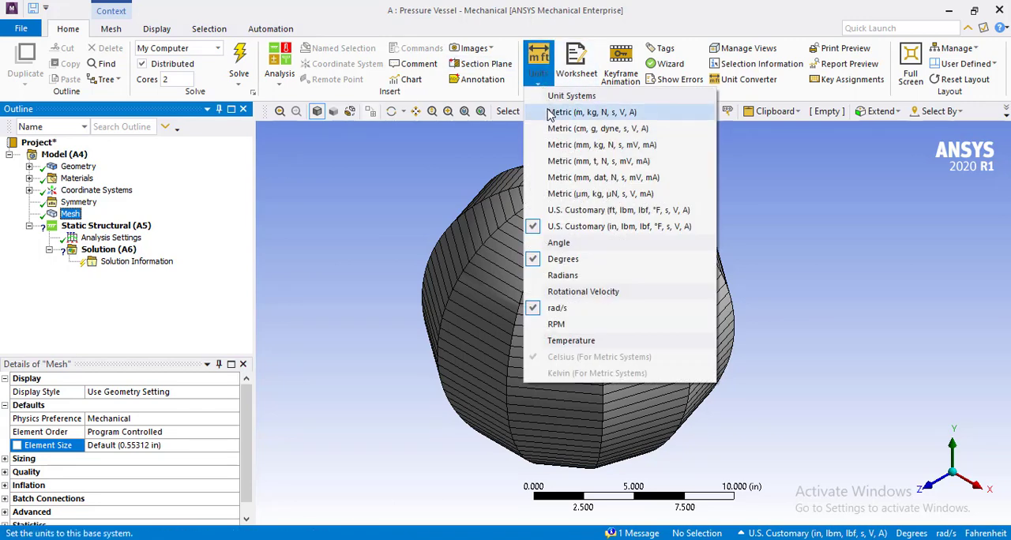
pyautogui.click(550, 113)
pyautogui.click(347, 295)
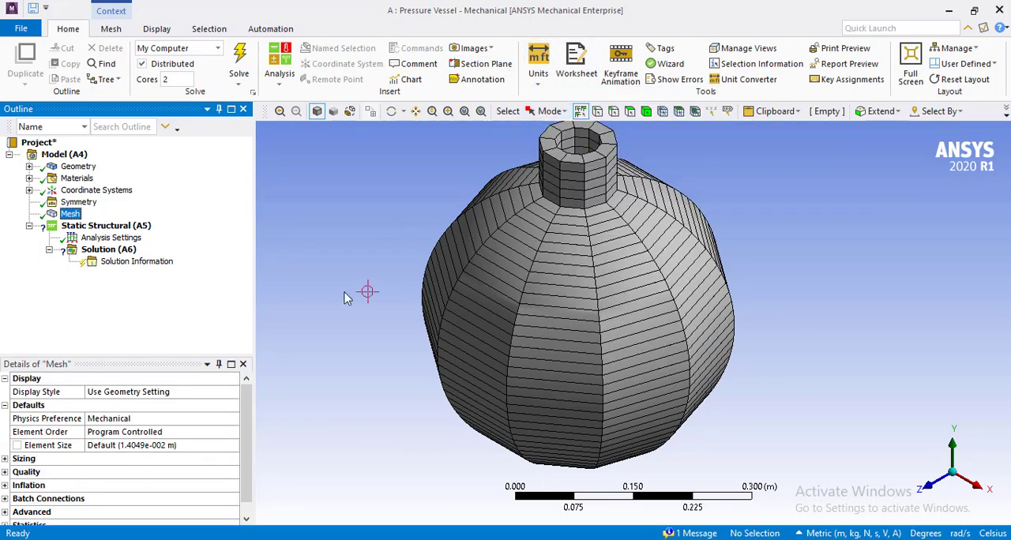
# Set the mesh element size to 0.04 m and regenerate the mesh.
pyautogui.click(171, 447)
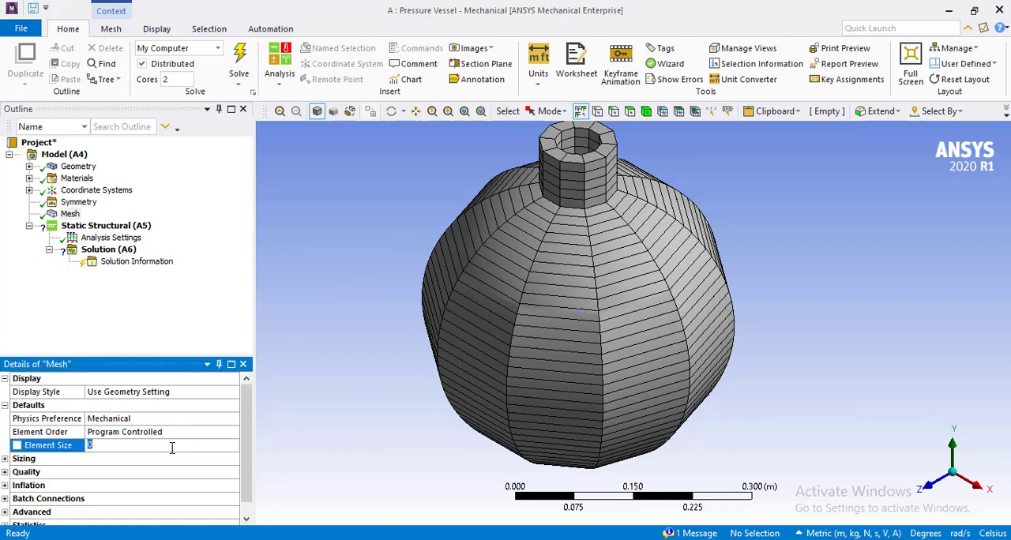
pyautogui.write('.04')
pyautogui.press('Return')
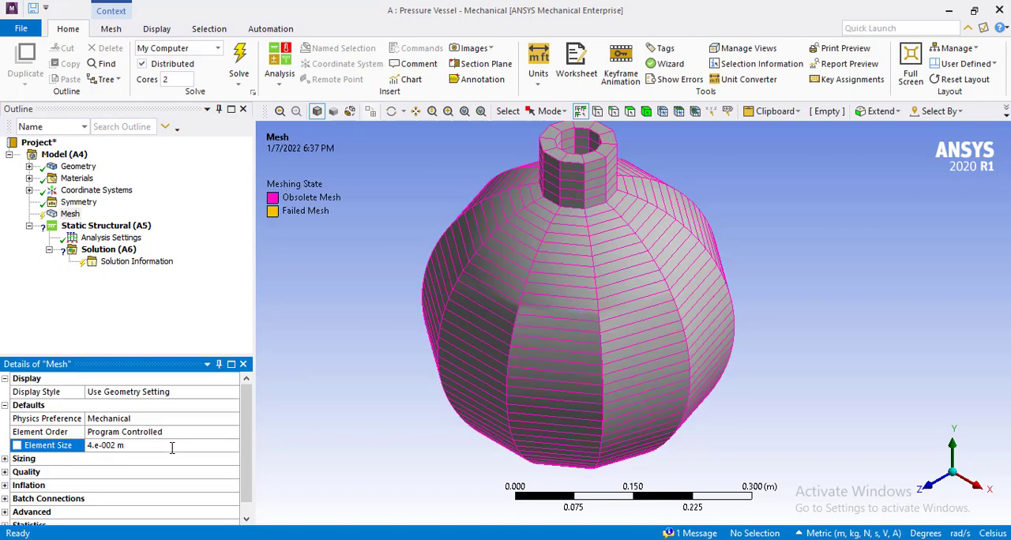
pyautogui.rightClick(69, 215)
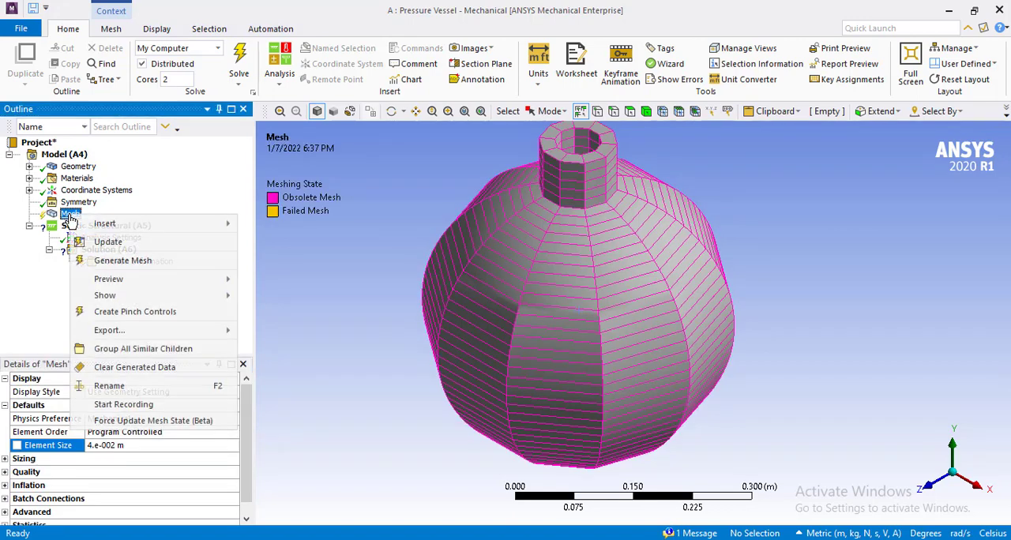
pyautogui.click(113, 261)
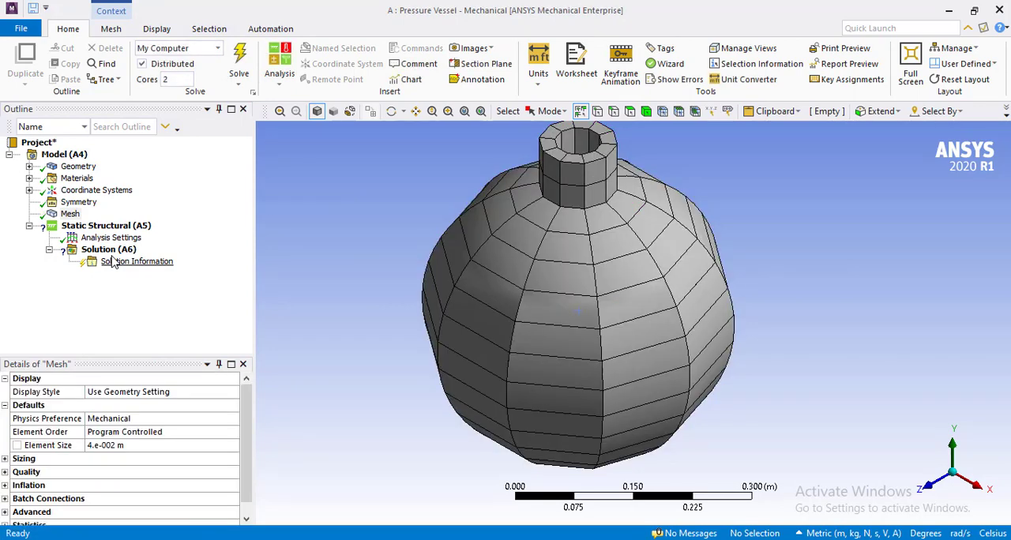
# Set the mesh element size to 0.01 m and regenerate the mesh.
pyautogui.click(131, 445)
pyautogui.write('0.')
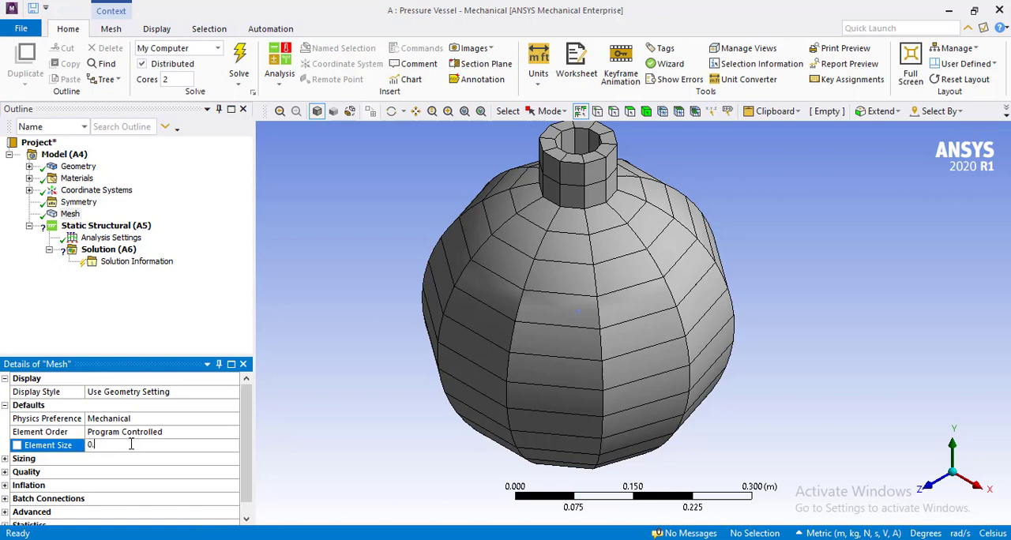
pyautogui.write('01')
pyautogui.press('Return')
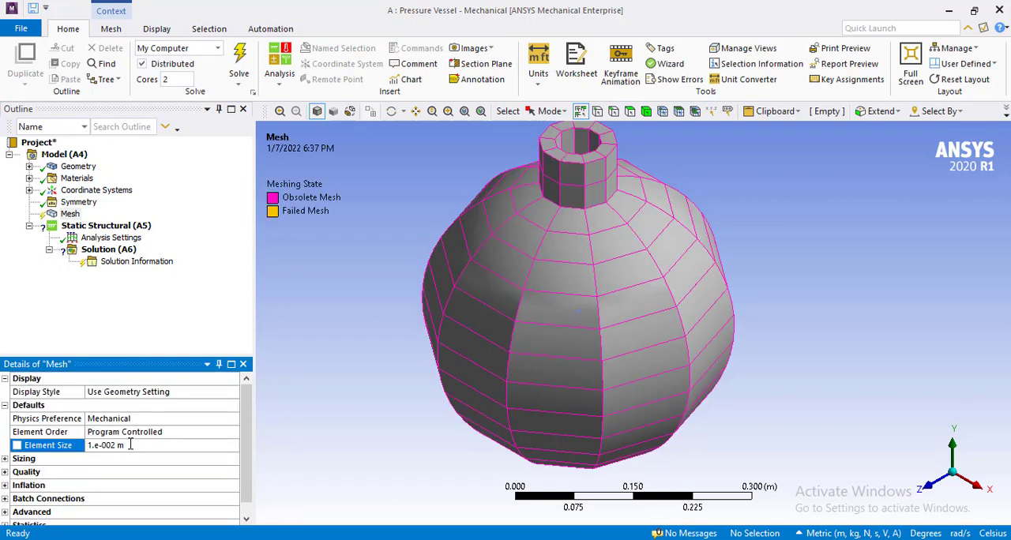
pyautogui.rightClick(70, 216)
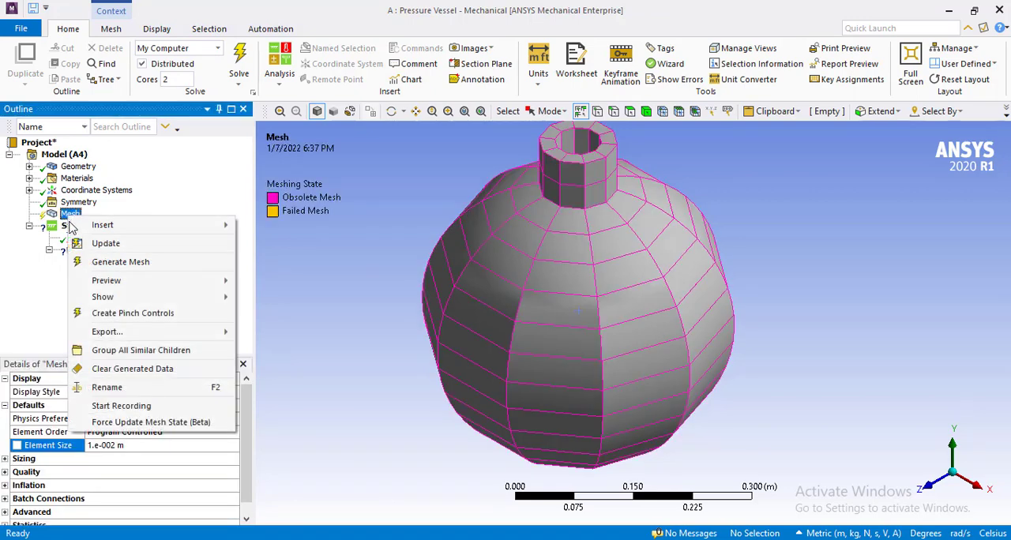
pyautogui.click(118, 261)
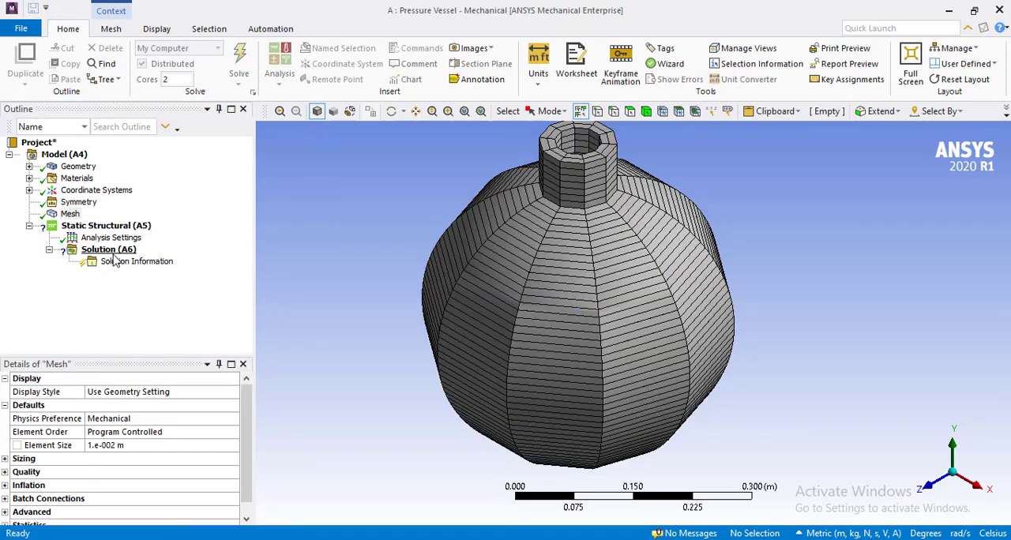
# Set the Symmetry object's Δθ to 10° and regenerate the mesh.
pyautogui.click(67, 203)
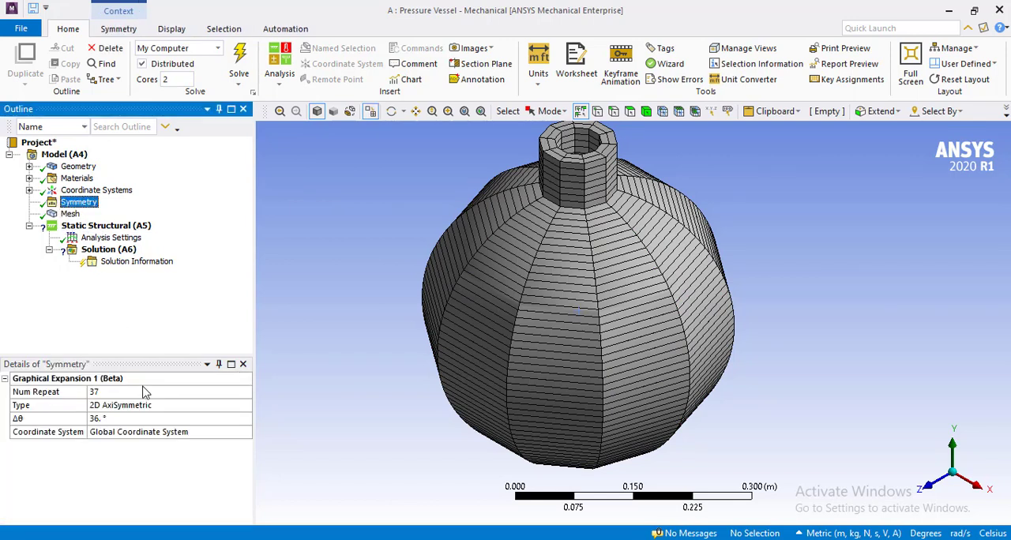
pyautogui.click(134, 419)
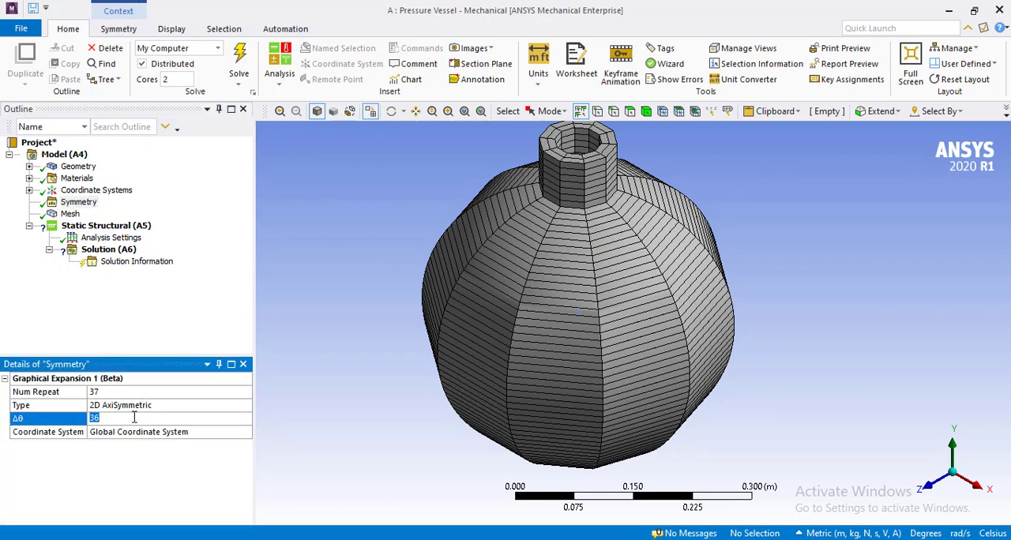
pyautogui.write('10.')
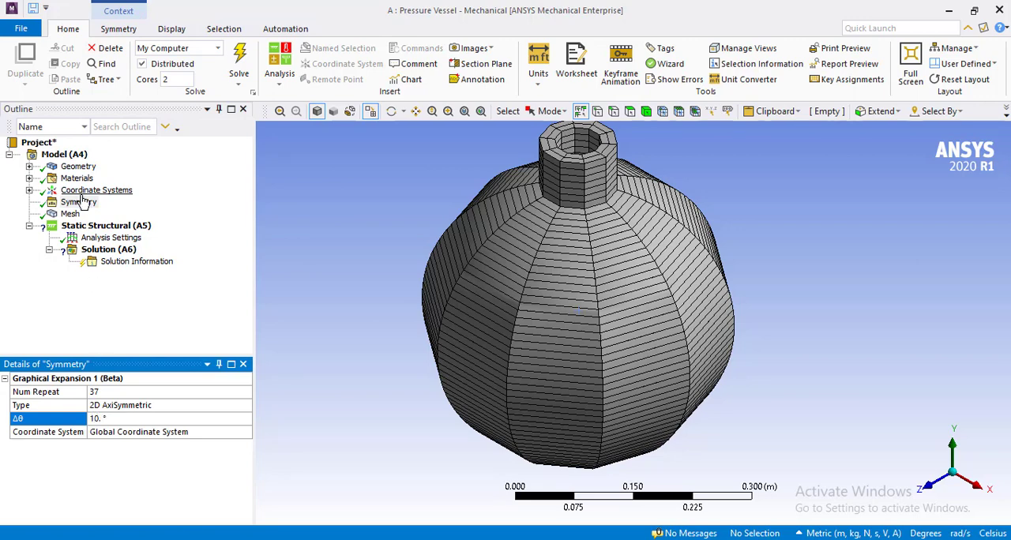
pyautogui.click(71, 215)
pyautogui.rightClick(76, 217)
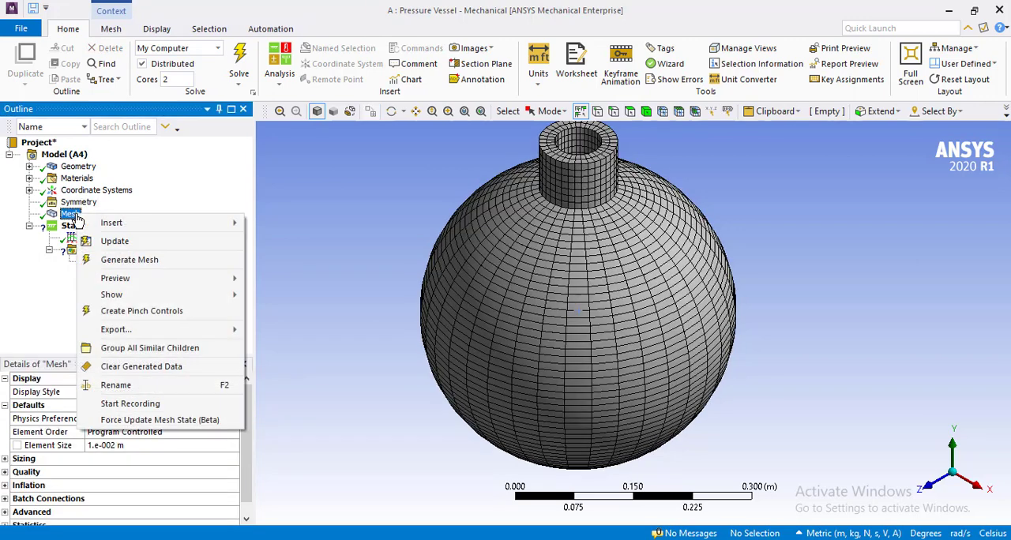
pyautogui.click(136, 267)
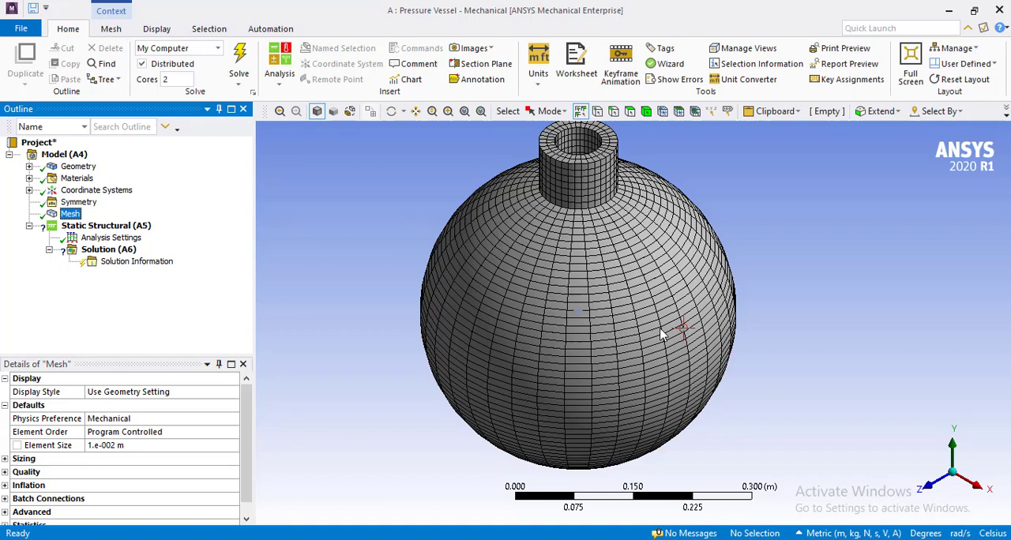
# Add a Fixed Support to Static Structural (A5), scoped to the vertex at the very bottom of the spherical vessel.
pyautogui.click(83, 227)
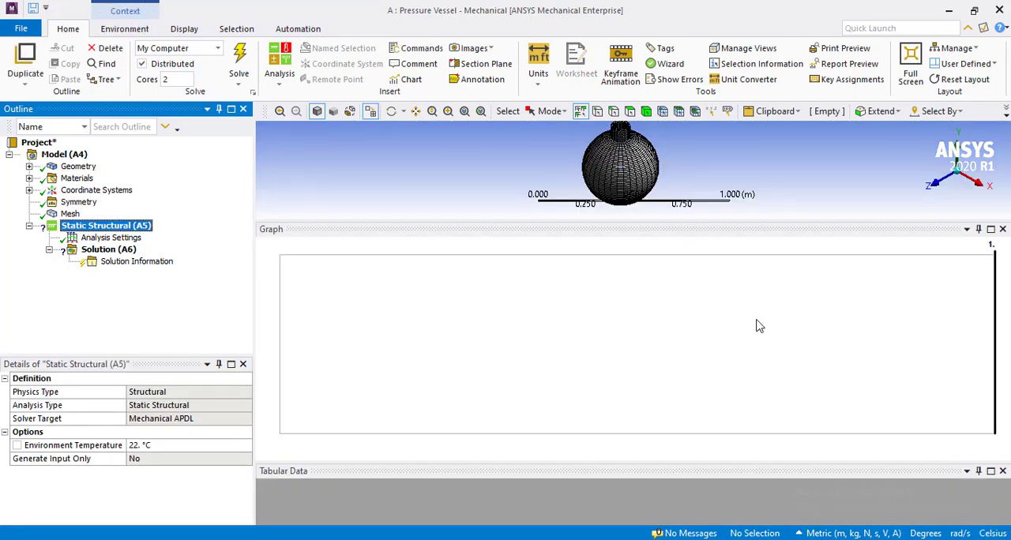
pyautogui.moveTo(532, 220); pyautogui.dragTo(537, 431)
pyautogui.click(409, 318)
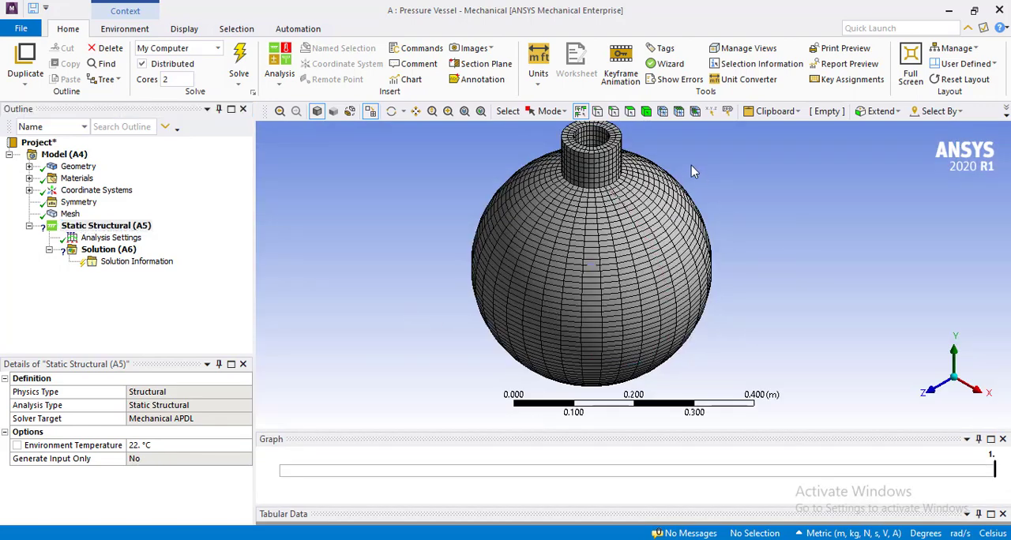
pyautogui.click(935, 391)
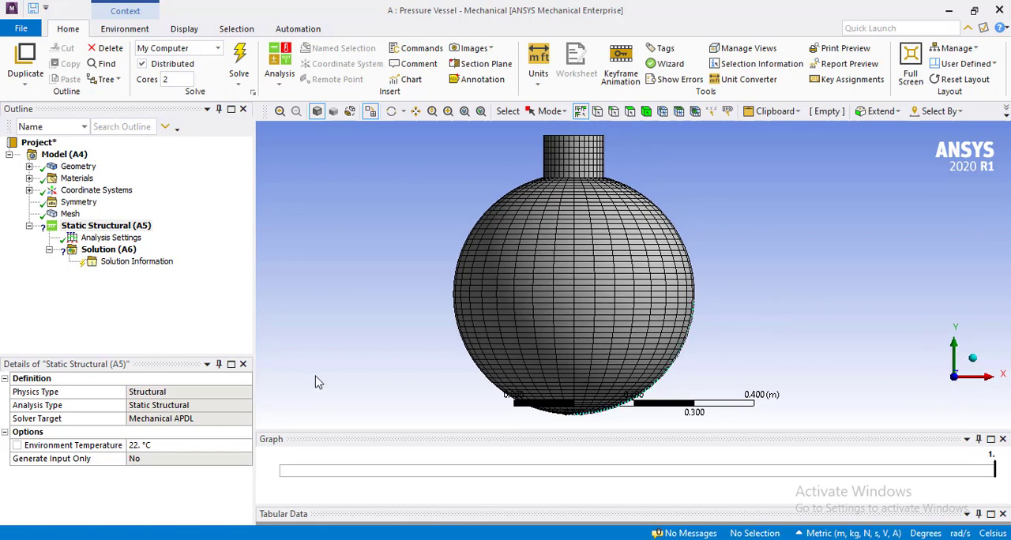
pyautogui.rightClick(90, 229)
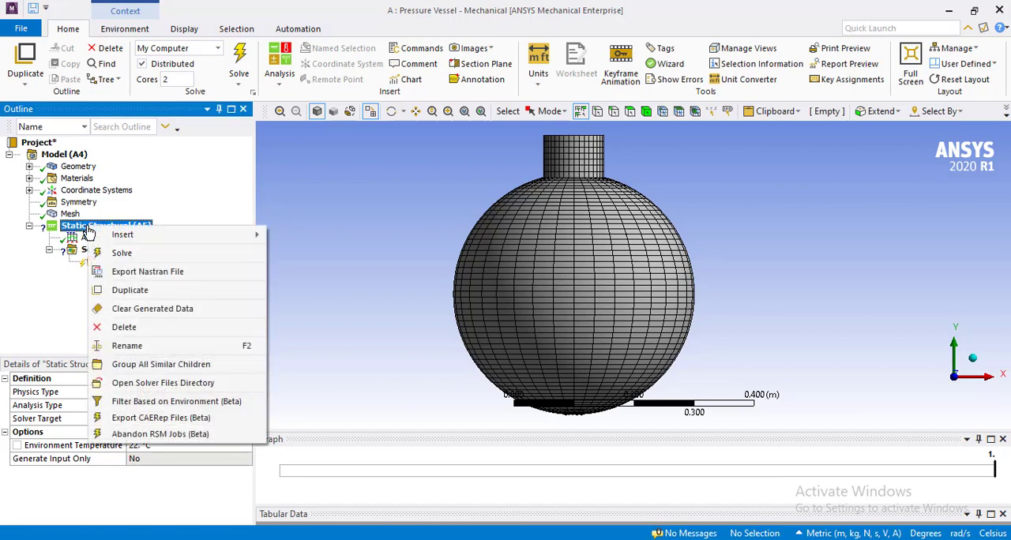
pyautogui.moveTo(202, 239)
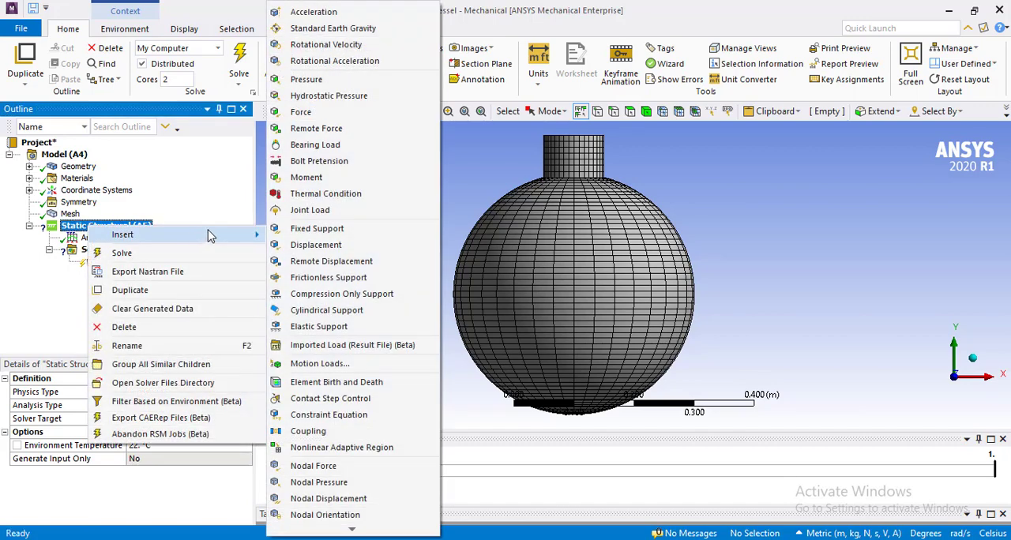
pyautogui.click(292, 230)
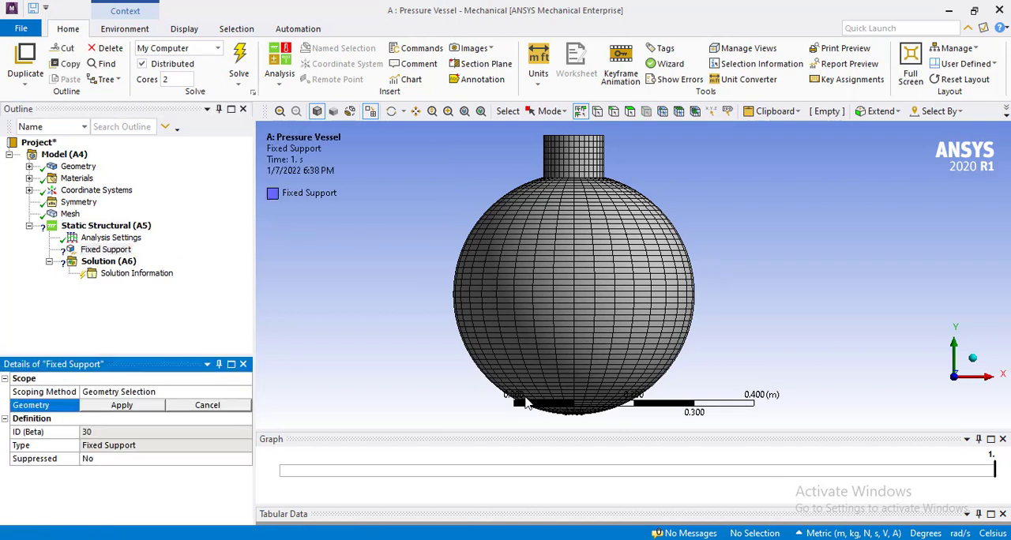
pyautogui.click(575, 423)
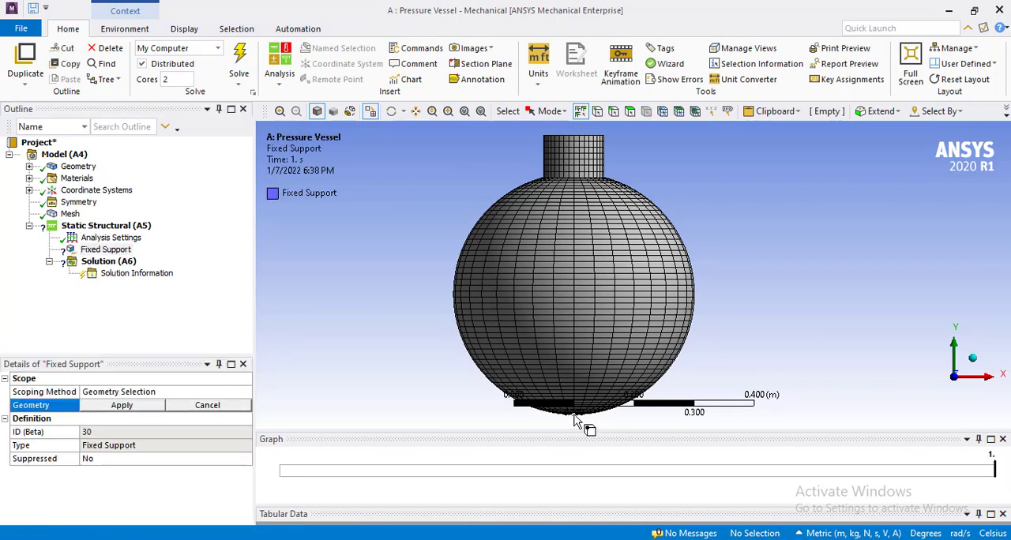
pyautogui.click(134, 409)
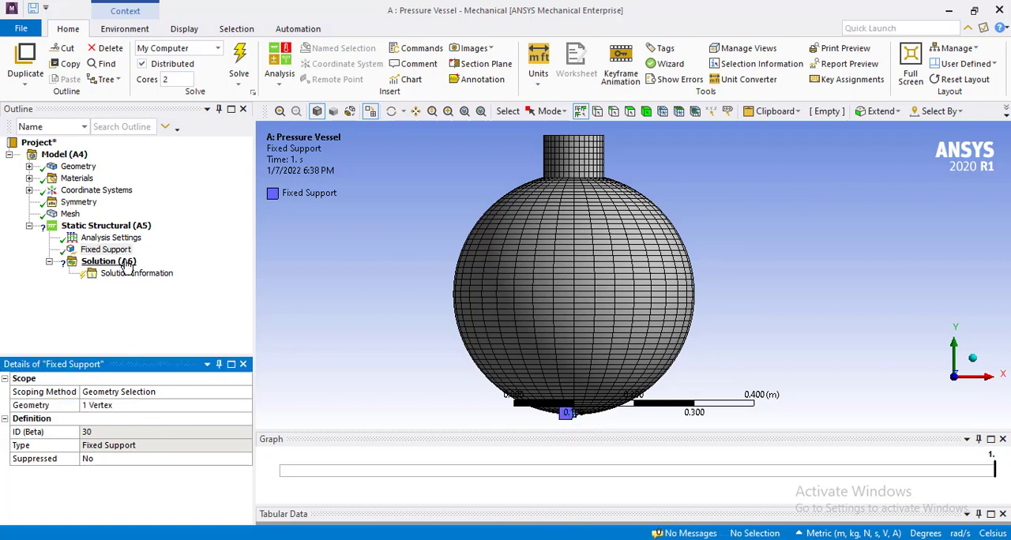
# Add a Force load to Static Structural (A5), scoped to the inner arc edge of the spherical wall.
pyautogui.click(122, 228)
pyautogui.rightClick(123, 230)
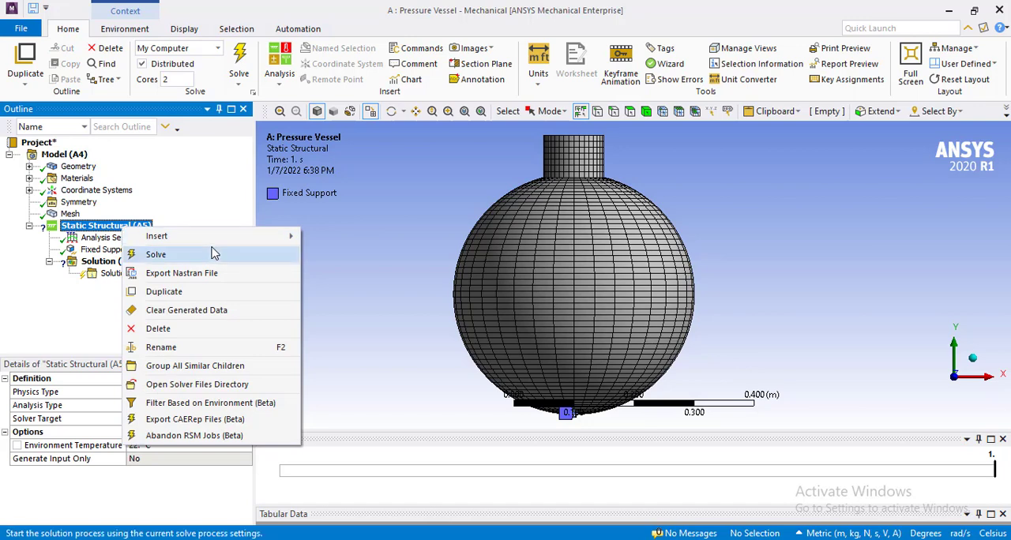
pyautogui.moveTo(221, 238)
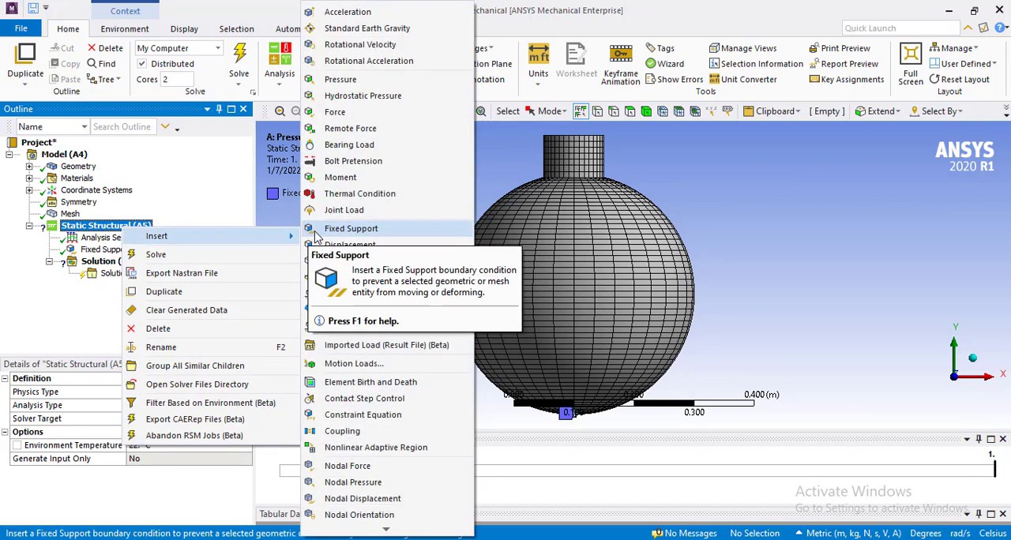
pyautogui.click(347, 115)
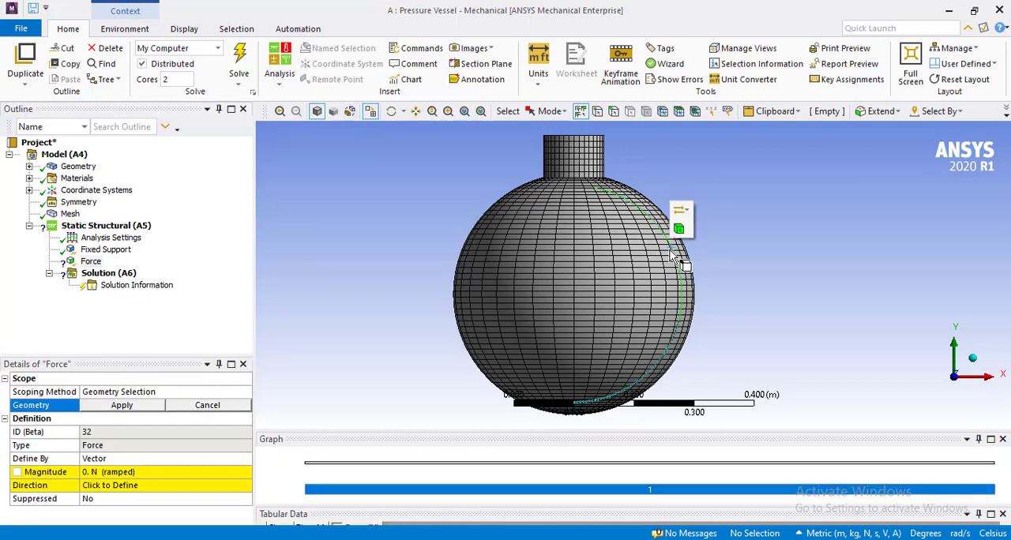
pyautogui.click(674, 253)
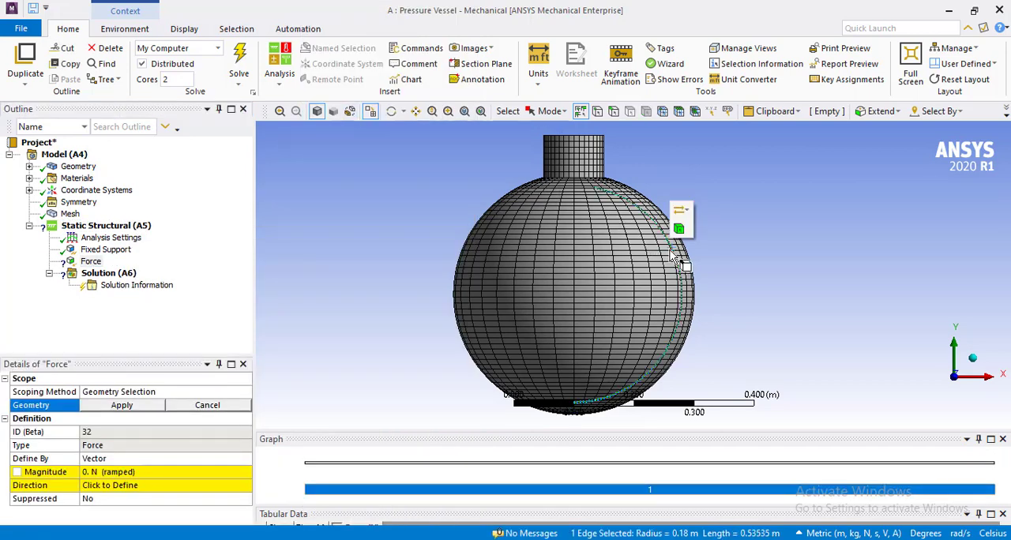
pyautogui.click(122, 406)
# Set the force's magnitude to 1 N while it is defined by vector.
pyautogui.click(113, 470)
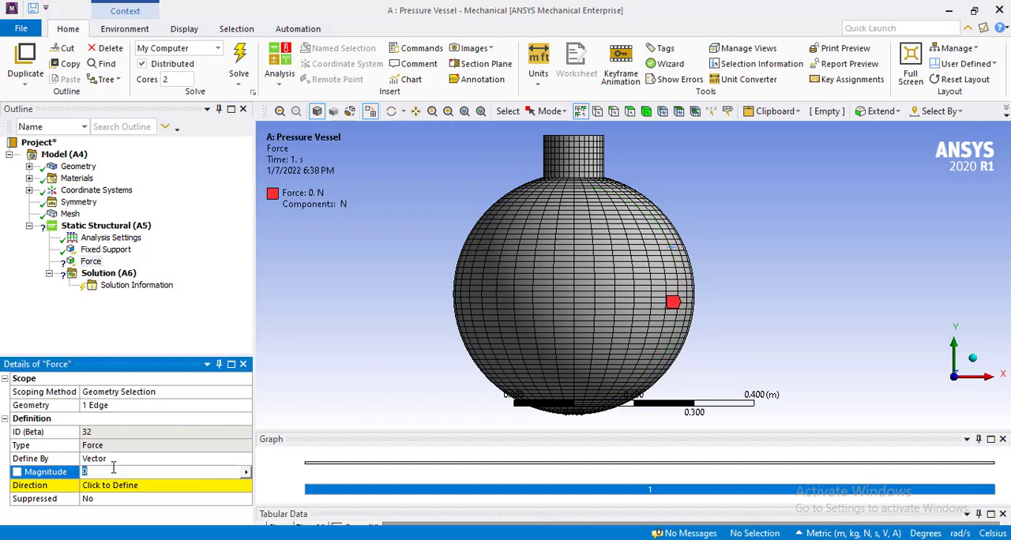
pyautogui.write('1')
pyautogui.press('Return')
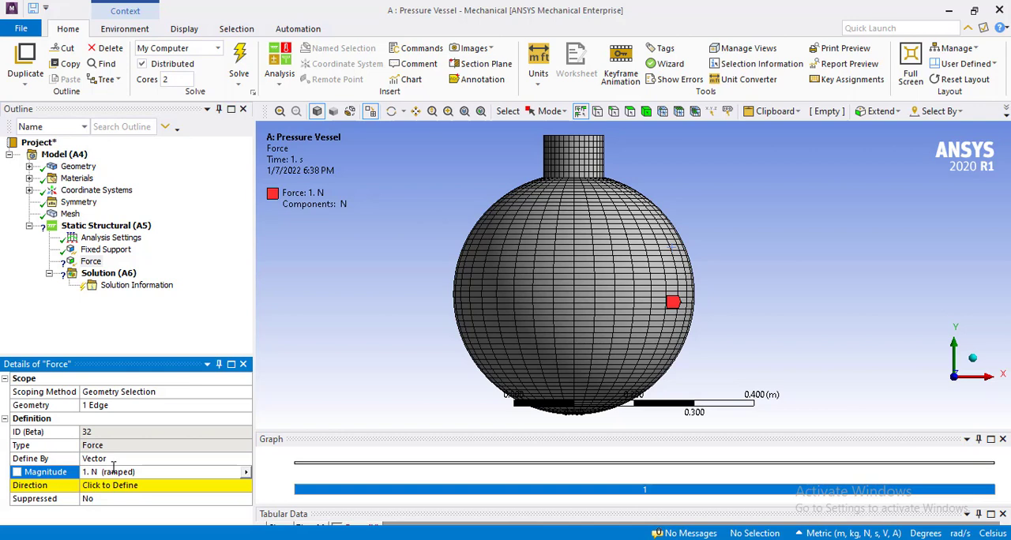
pyautogui.click(163, 327)
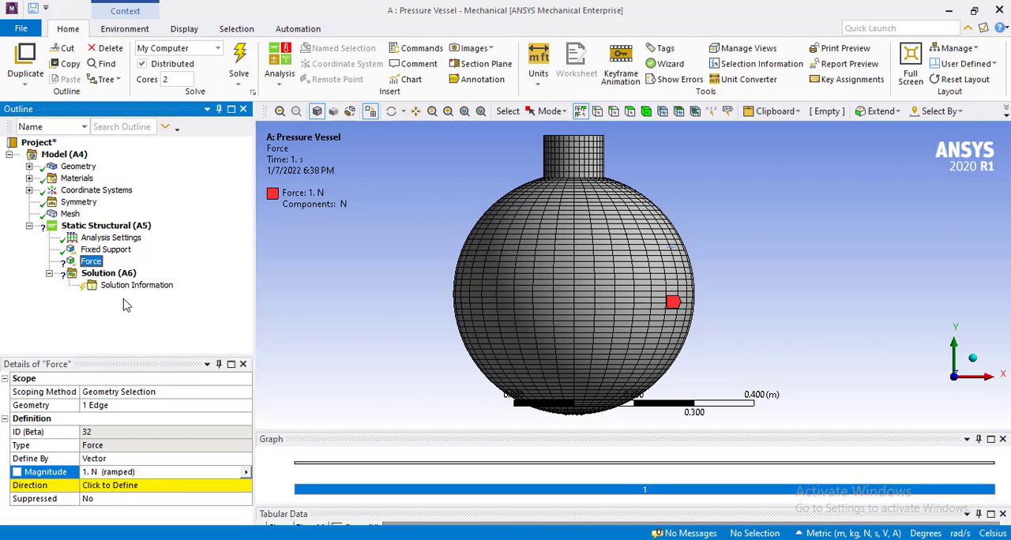
# Try to define the force's vector direction from the nozzle's straight wall edges.
pyautogui.click(122, 485)
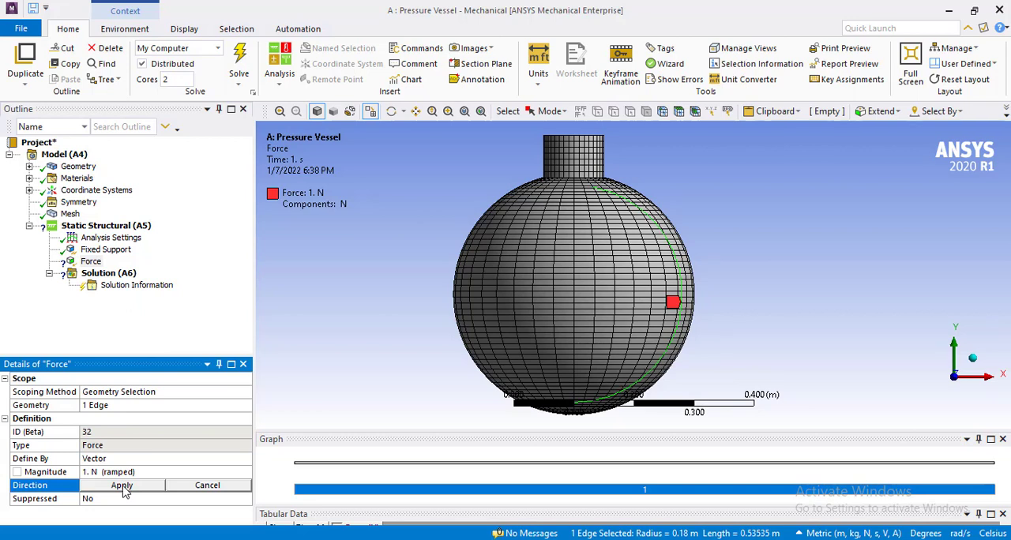
pyautogui.click(123, 486)
pyautogui.click(123, 486)
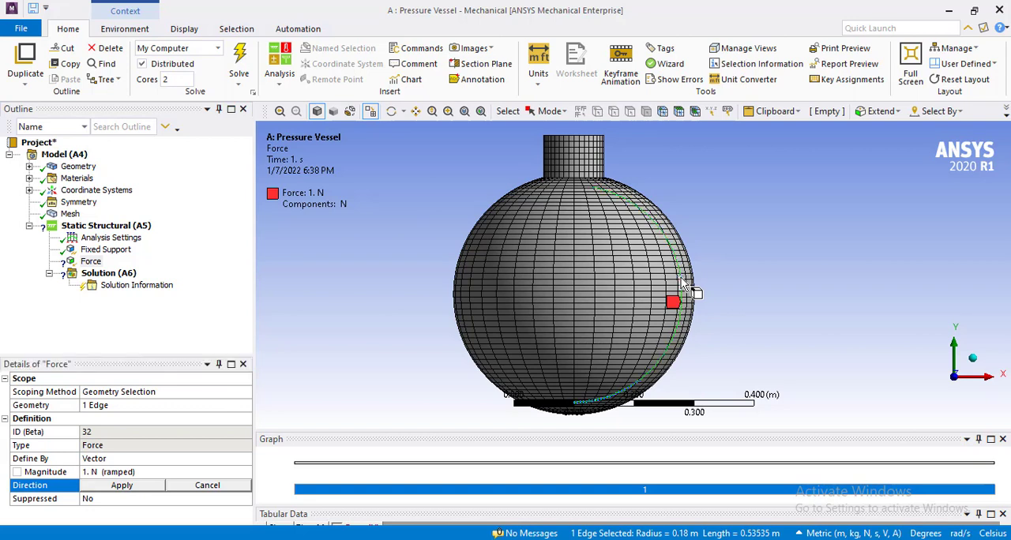
pyautogui.click(592, 152)
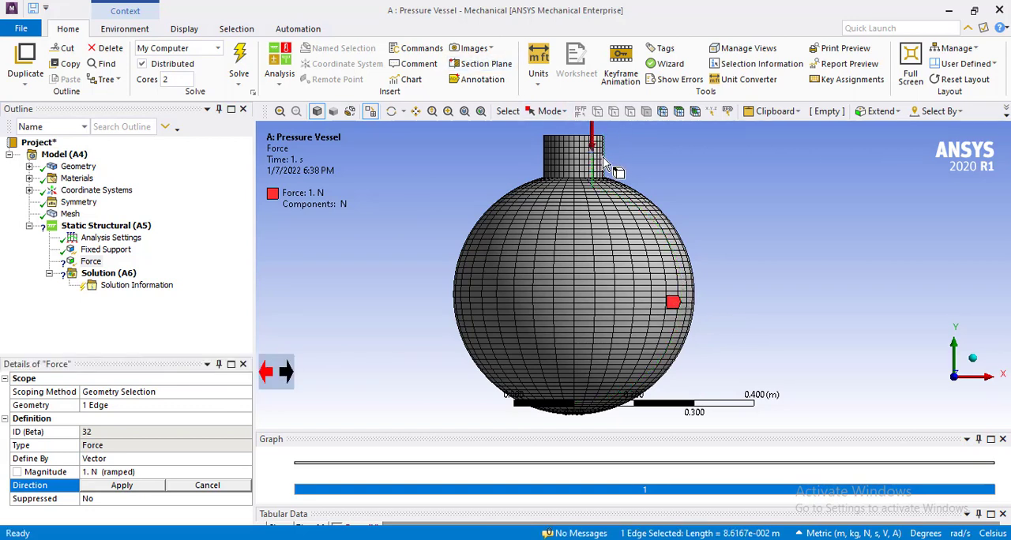
pyautogui.click(604, 162)
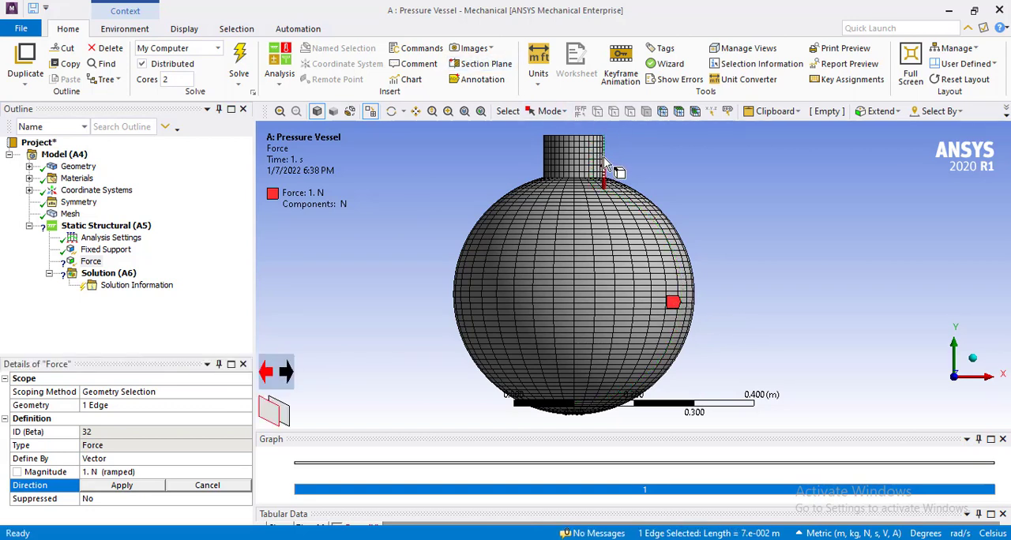
pyautogui.click(135, 461)
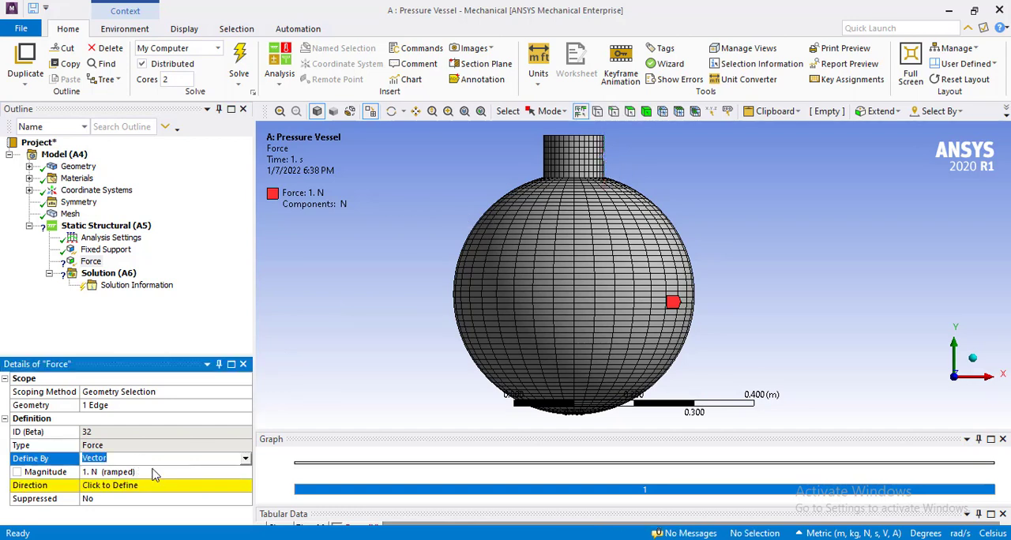
pyautogui.click(155, 486)
pyautogui.click(147, 486)
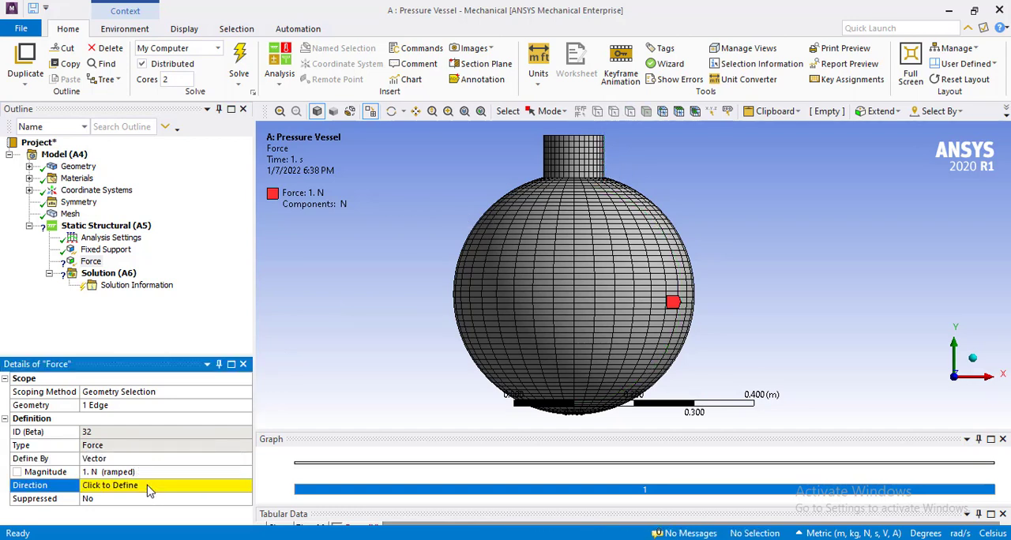
# Define the force by components and set its X component to 1 N in the global coordinate system.
pyautogui.click(156, 460)
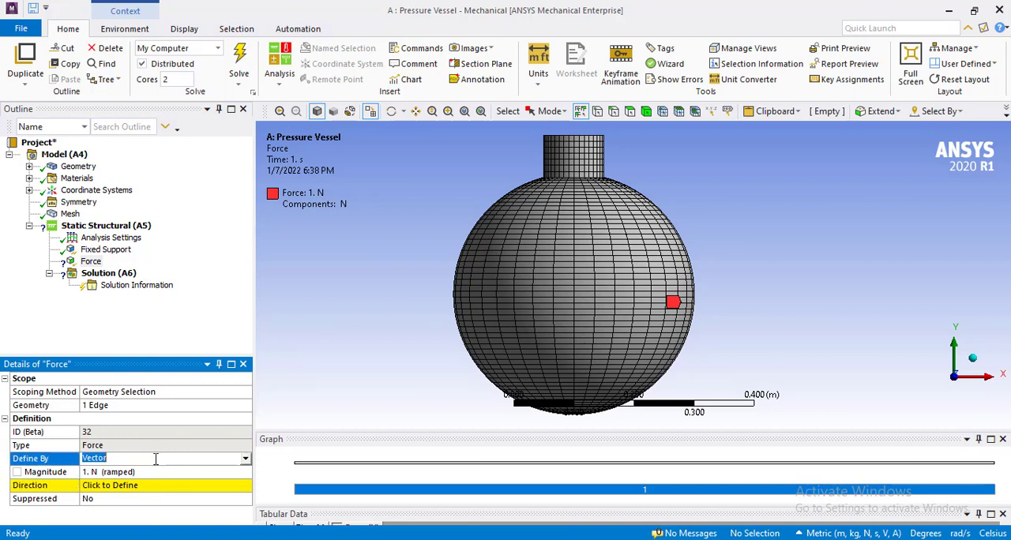
pyautogui.click(247, 464)
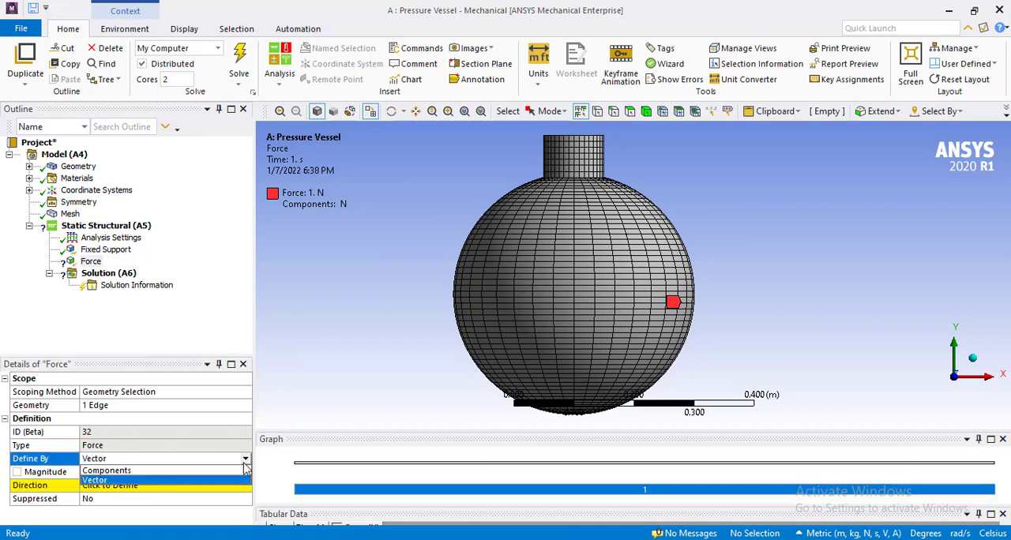
pyautogui.click(227, 474)
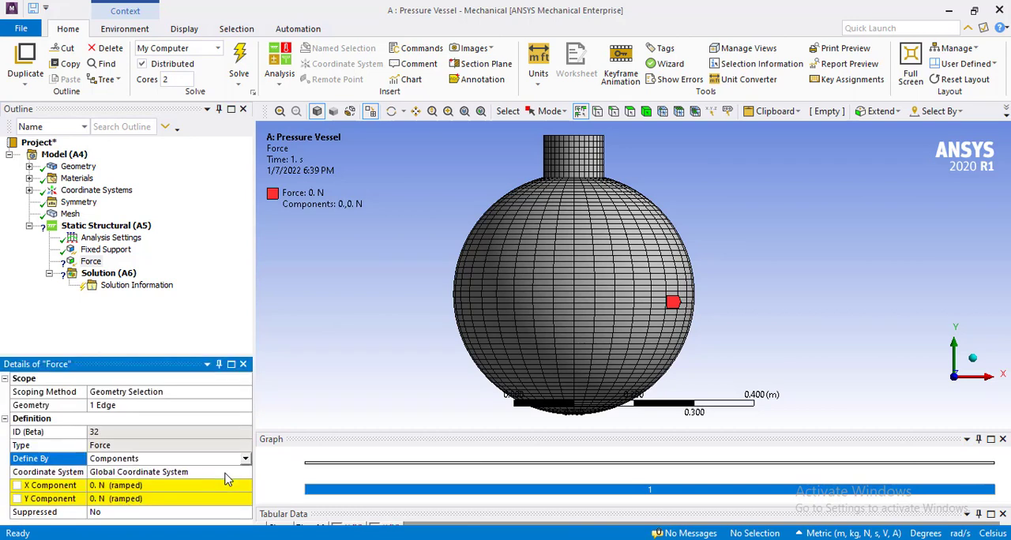
pyautogui.click(173, 486)
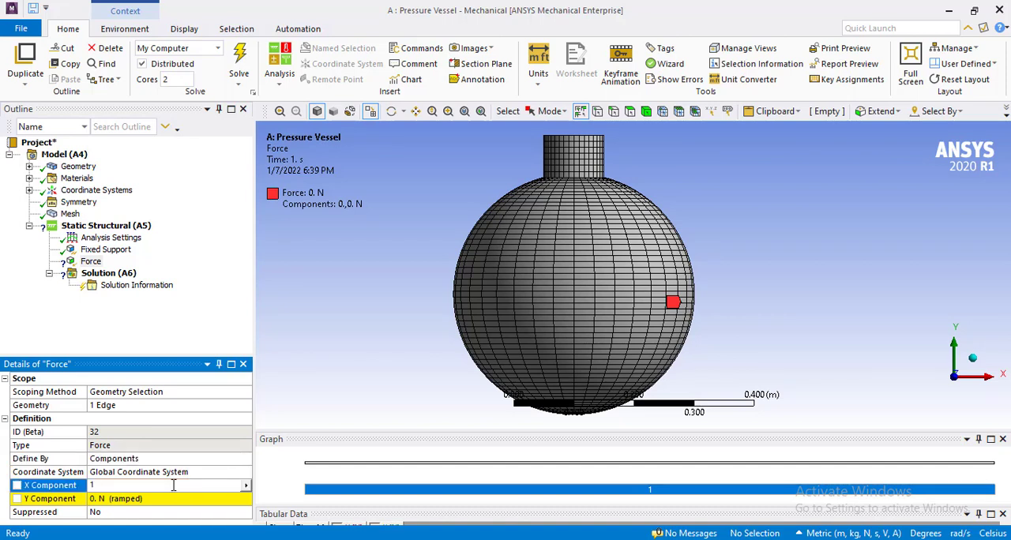
pyautogui.press('Return')
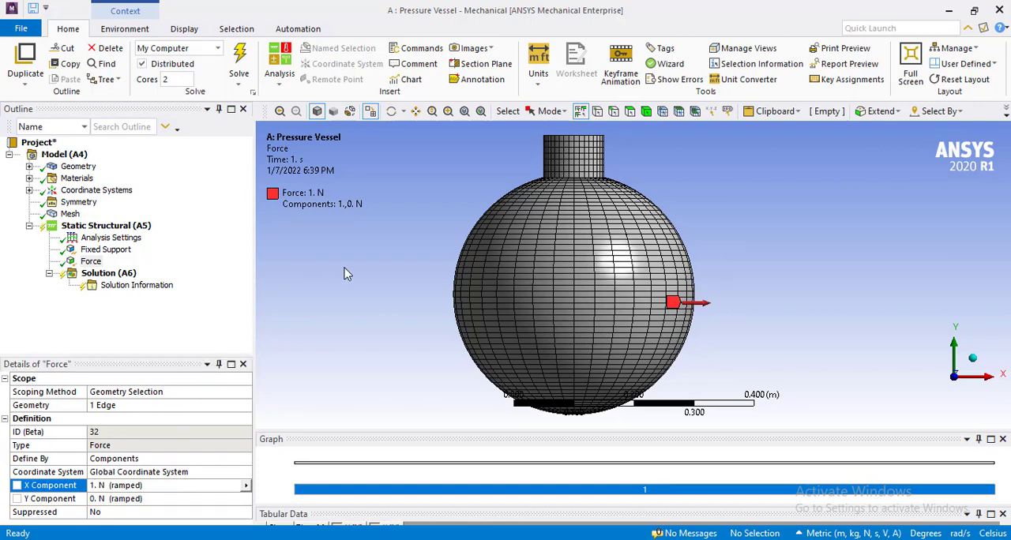
# Insert a Total Deformation result for all bodies under Solution (A6).
pyautogui.click(108, 273)
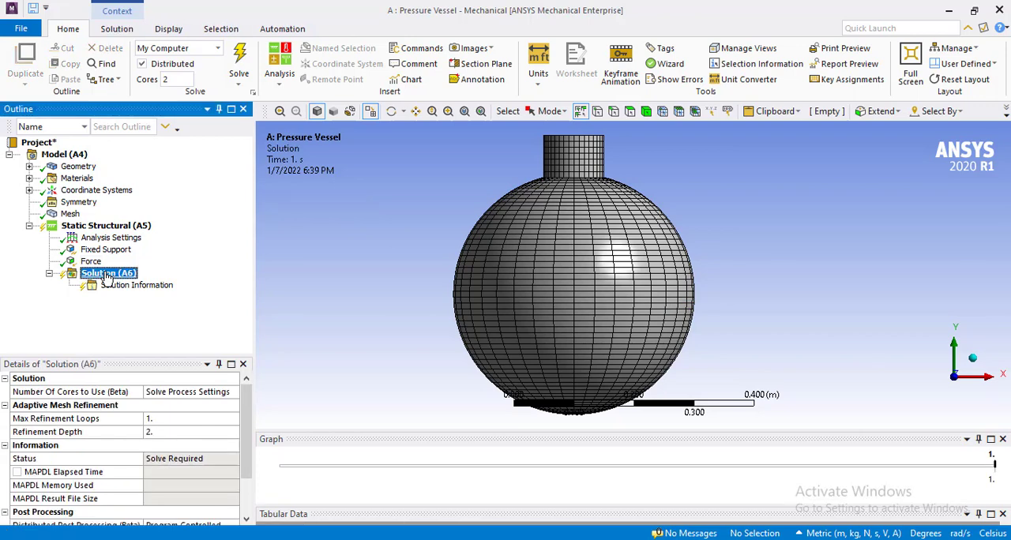
pyautogui.rightClick(108, 273)
pyautogui.moveTo(246, 290)
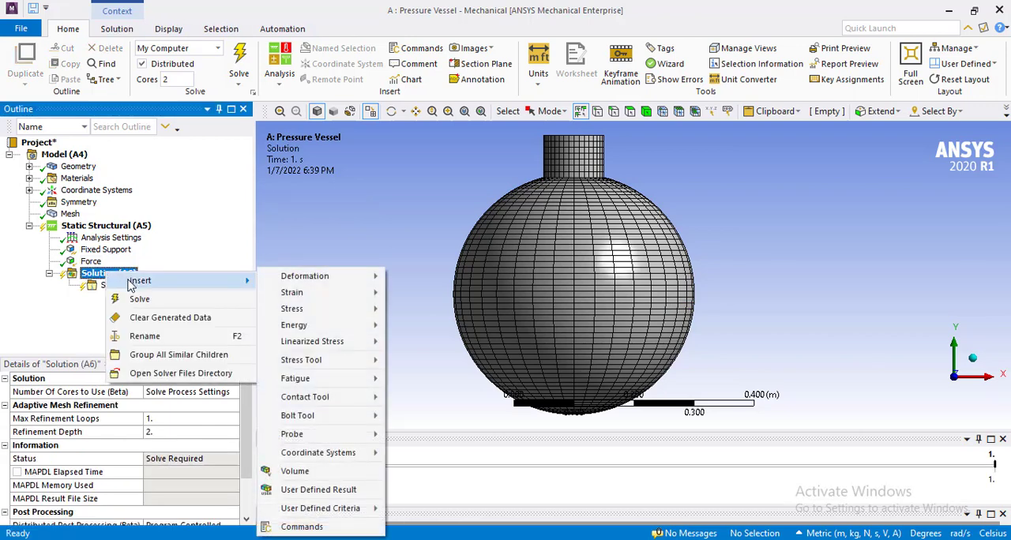
pyautogui.moveTo(356, 277)
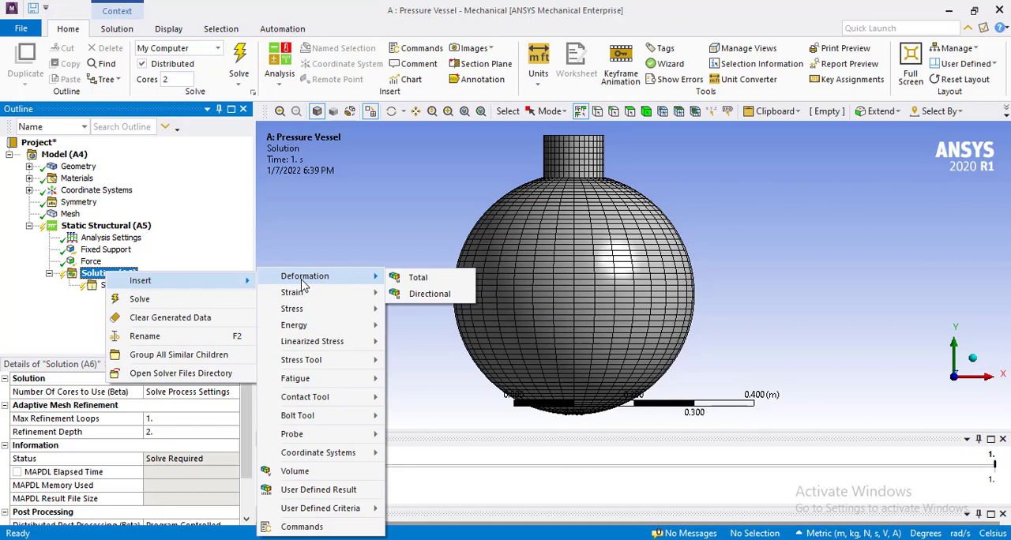
pyautogui.click(431, 281)
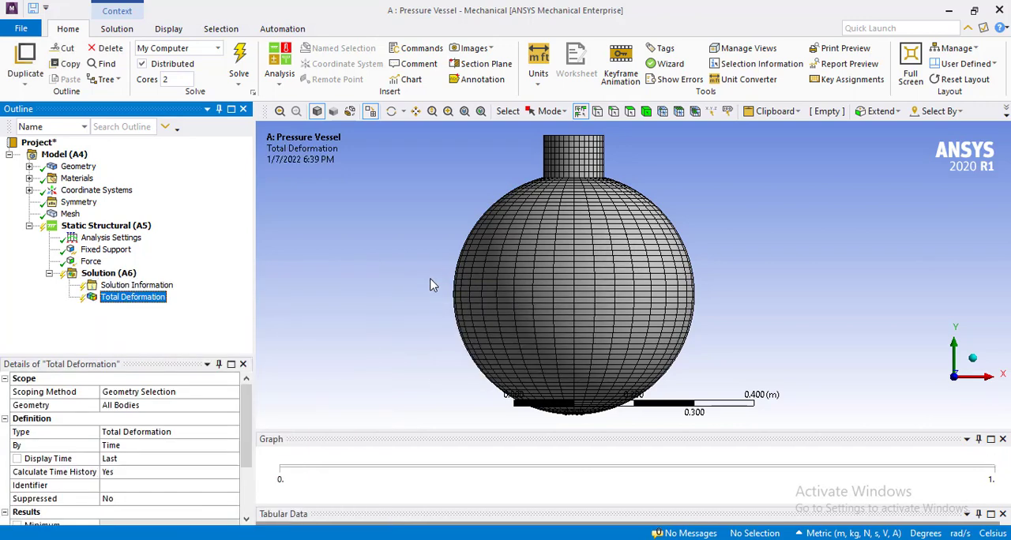
# Insert a Directional Deformation result along the X axis under Solution (A6).
pyautogui.click(110, 273)
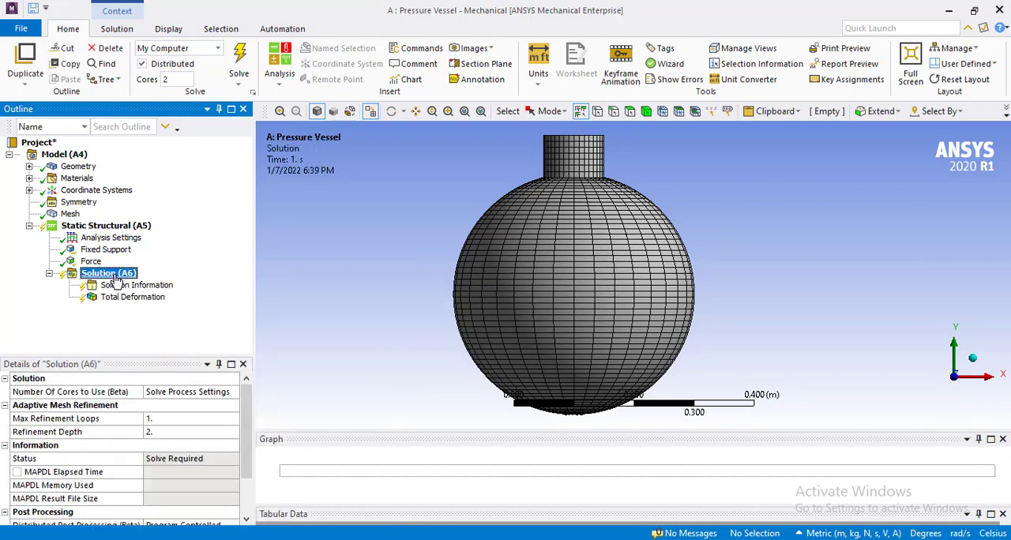
pyautogui.rightClick(123, 276)
pyautogui.moveTo(150, 283)
pyautogui.moveTo(332, 277)
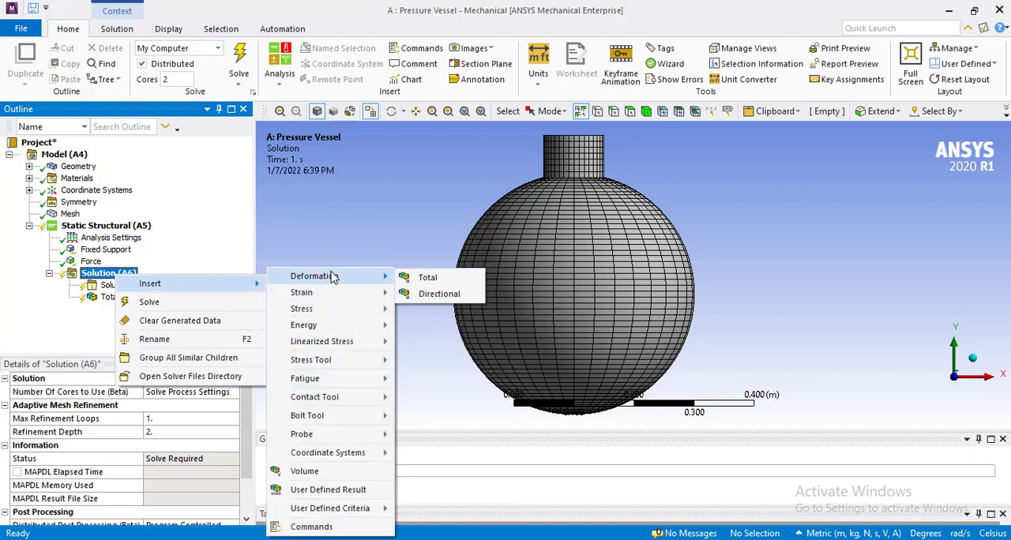
pyautogui.click(438, 294)
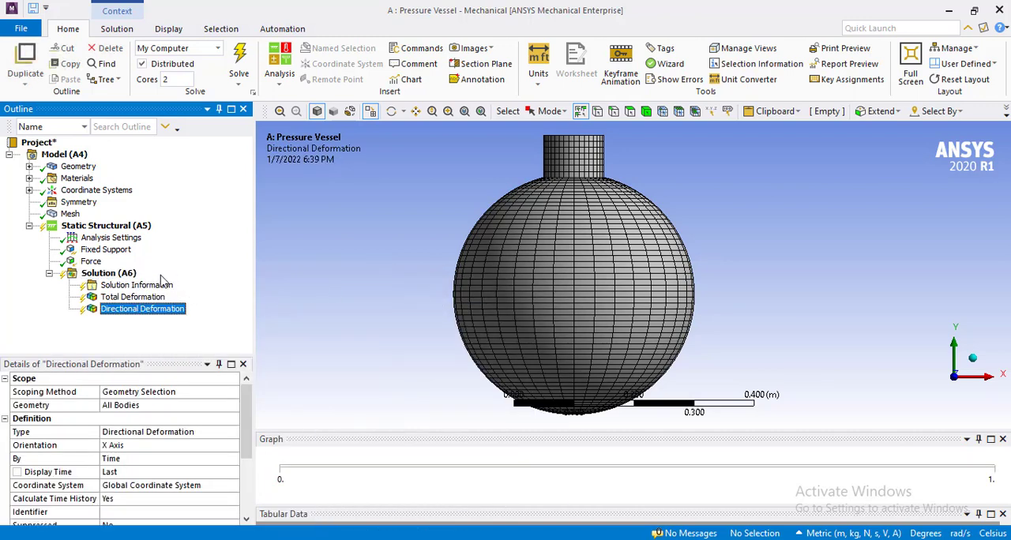
# Insert a second Directional Deformation result under Solution (A6).
pyautogui.click(115, 274)
pyautogui.rightClick(119, 276)
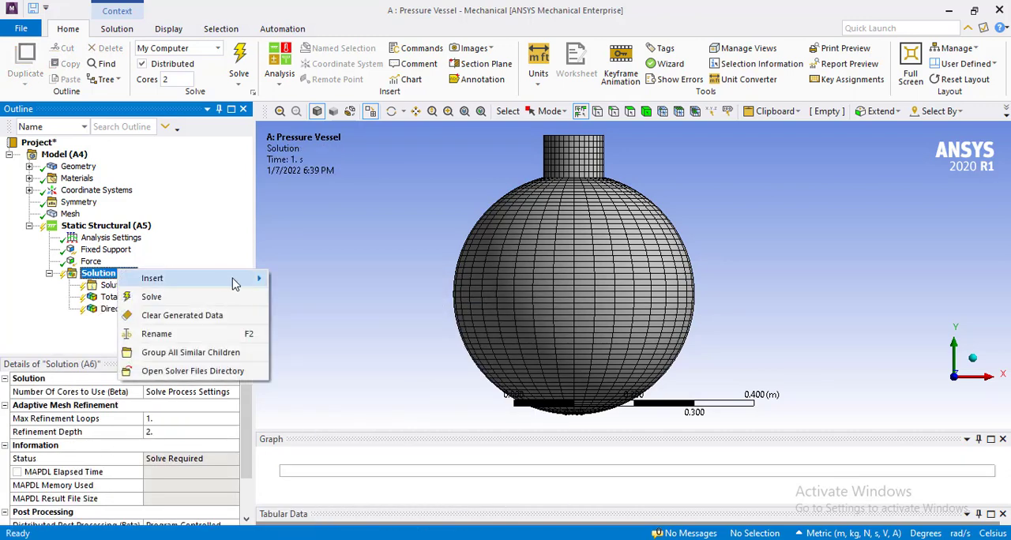
pyautogui.moveTo(253, 278)
pyautogui.moveTo(320, 278)
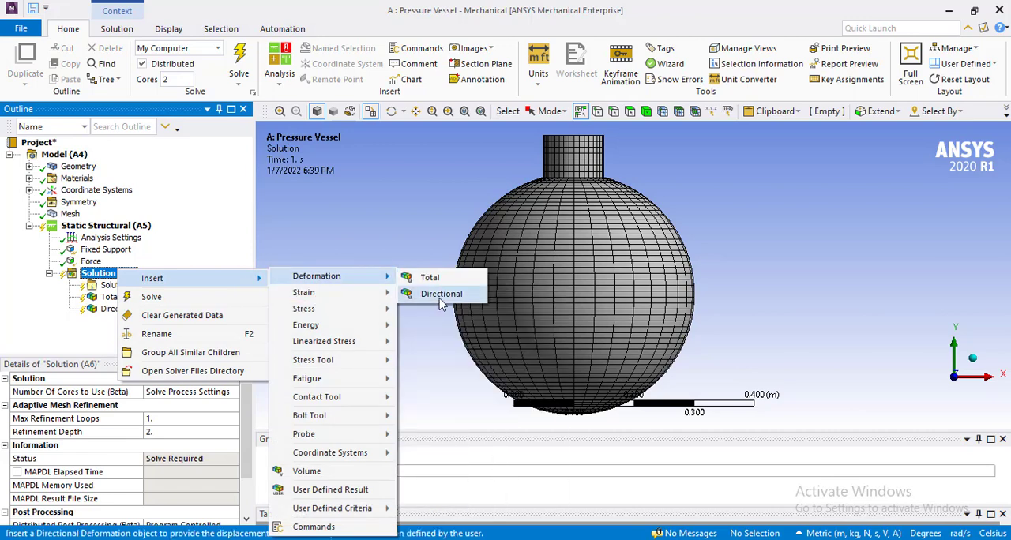
pyautogui.click(438, 294)
# Insert another Directional Deformation result under Solution (A6) and set its orientation to Y Axis.
pyautogui.click(111, 273)
pyautogui.rightClick(119, 273)
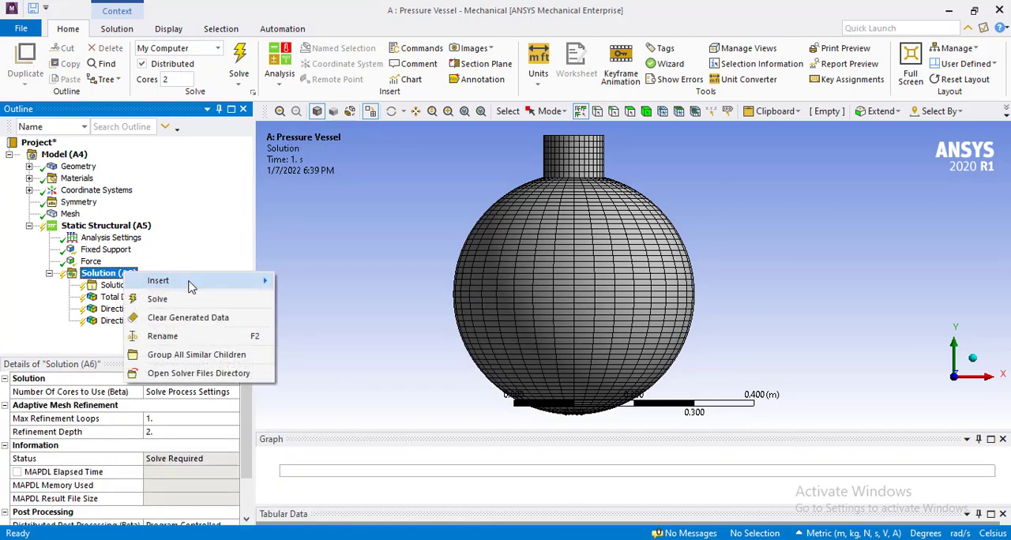
pyautogui.moveTo(245, 280)
pyautogui.moveTo(336, 278)
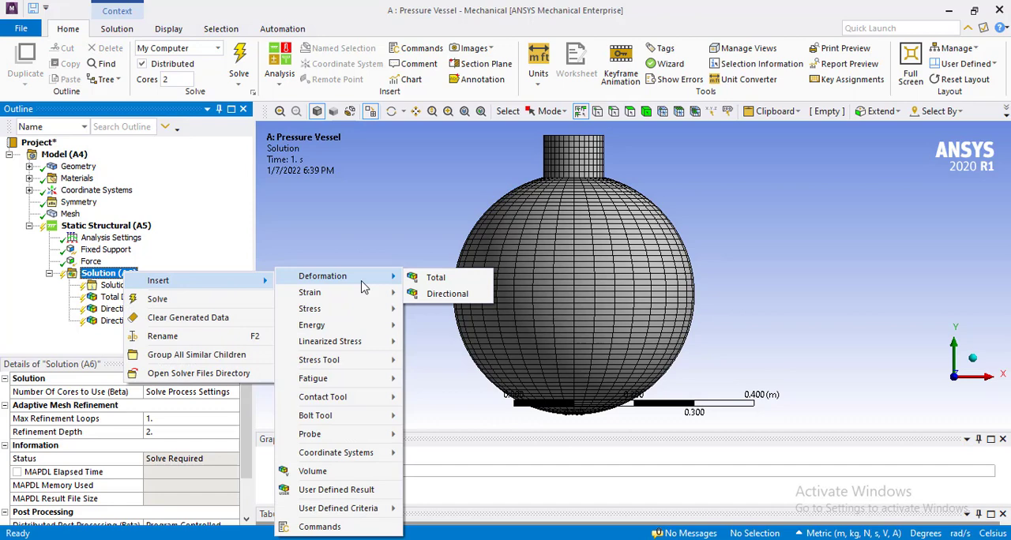
pyautogui.click(452, 298)
pyautogui.doubleClick(112, 447)
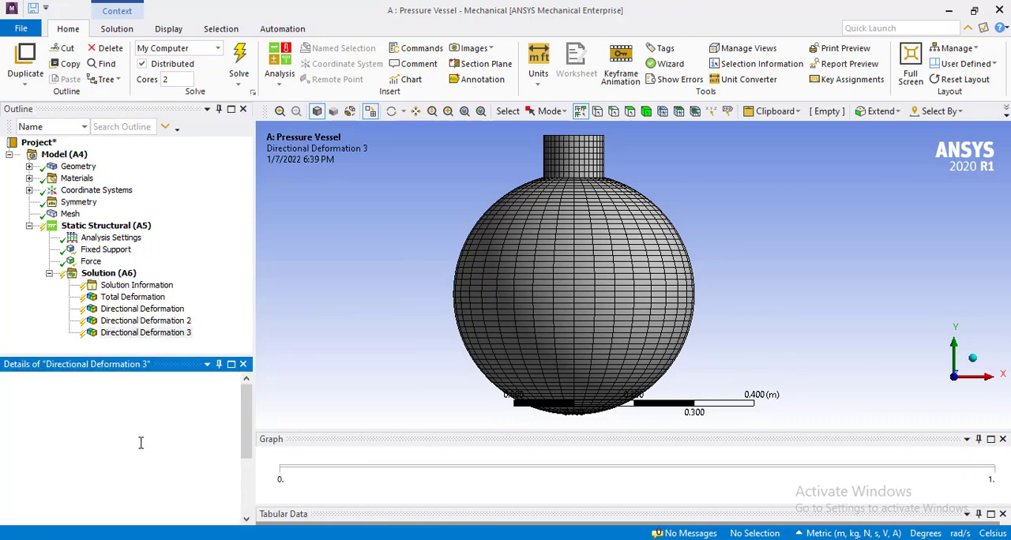
# Delete the redundant Directional Deformation 2 result from the solution.
pyautogui.click(138, 321)
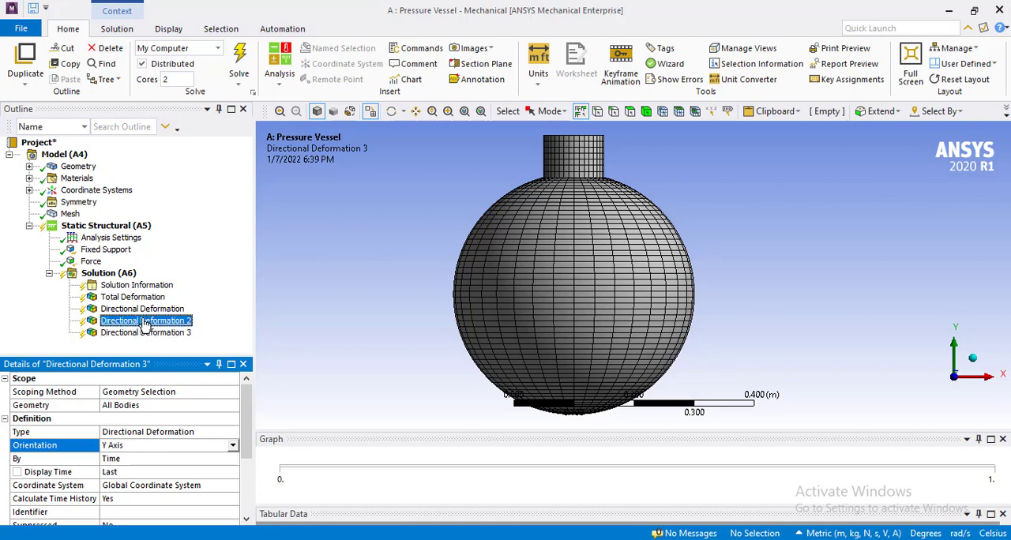
pyautogui.rightClick(144, 320)
pyautogui.click(183, 255)
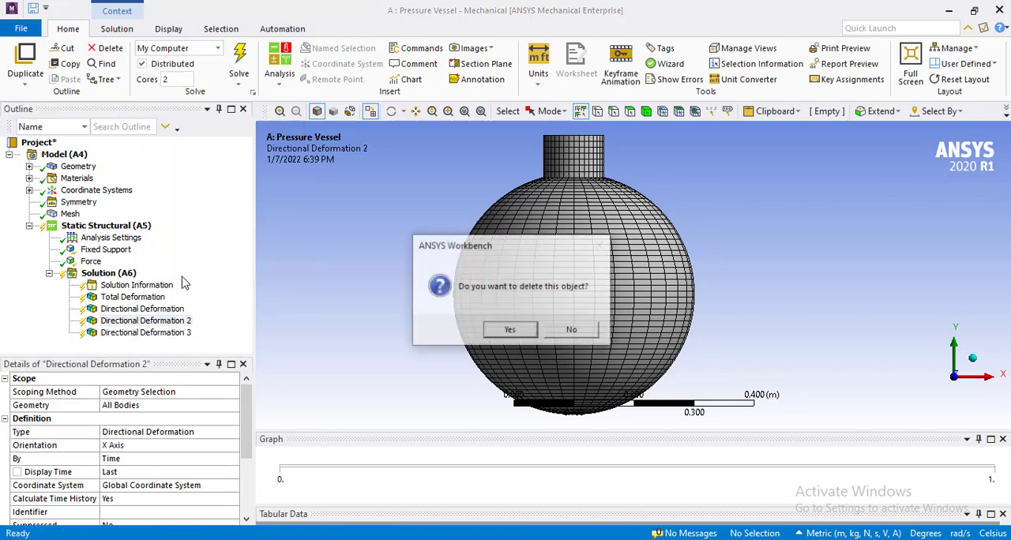
pyautogui.click(514, 330)
# Rename the X-axis Directional Deformation result based on its definition.
pyautogui.click(179, 311)
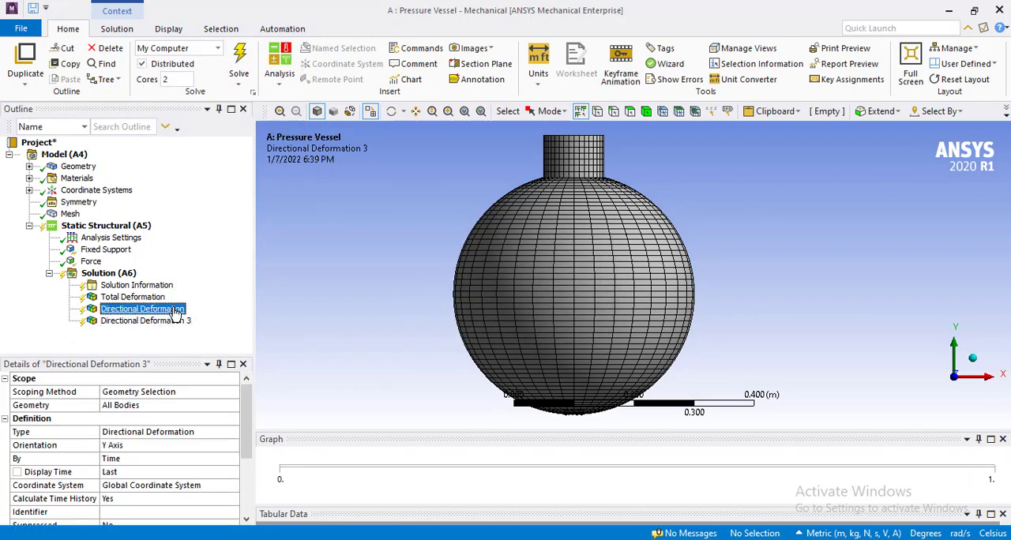
pyautogui.rightClick(179, 312)
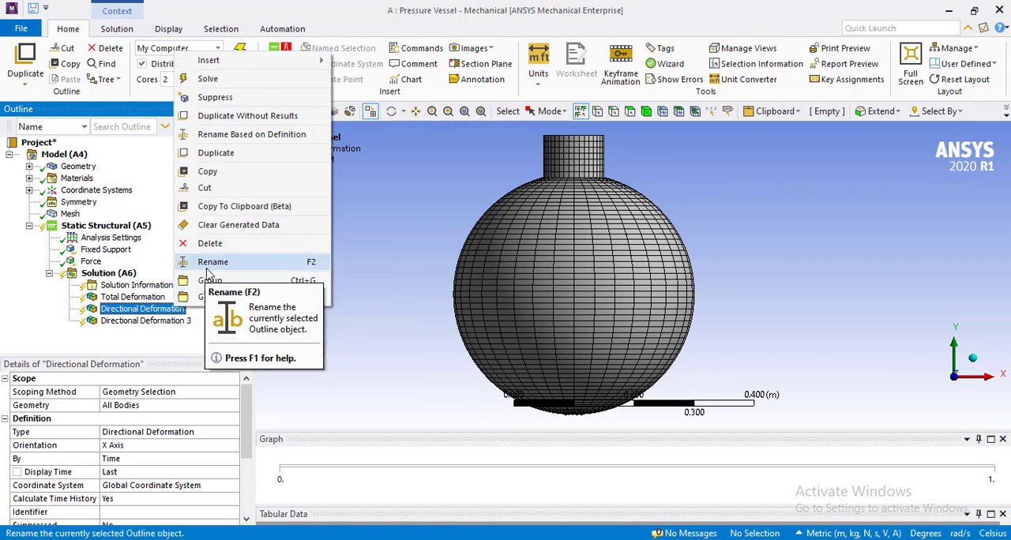
pyautogui.click(261, 136)
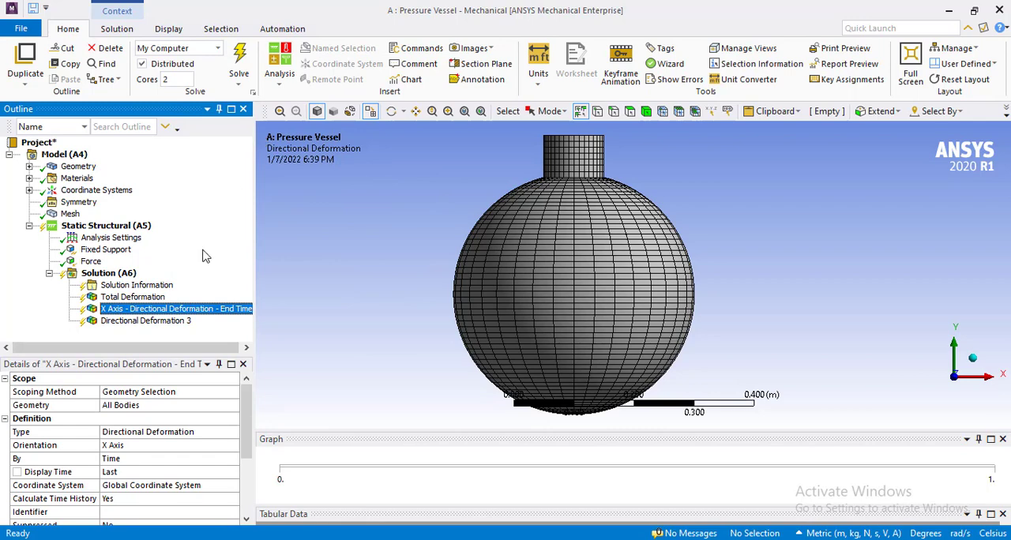
# Rename the Y-axis Directional Deformation result based on its definition and show the vessel in isometric view.
pyautogui.rightClick(145, 321)
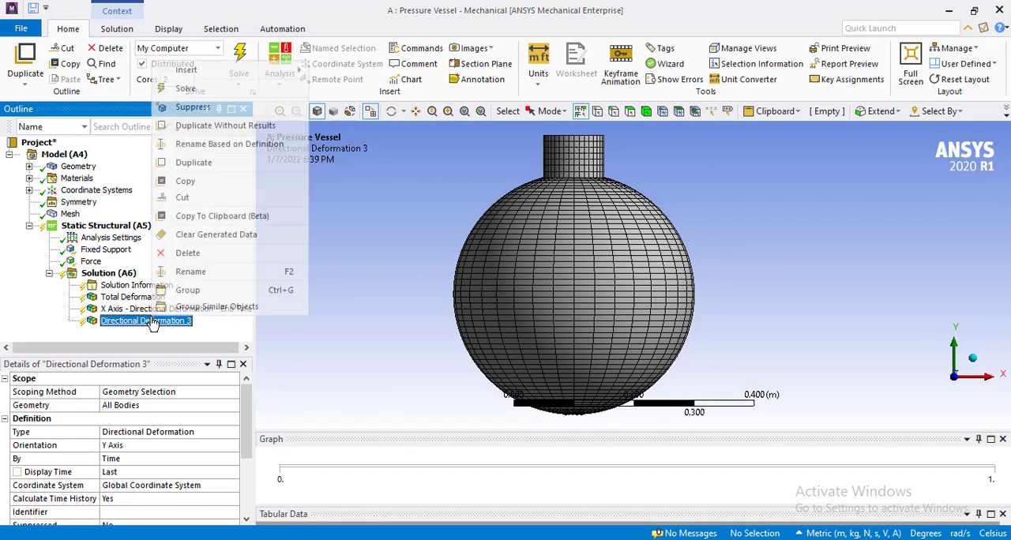
pyautogui.click(267, 146)
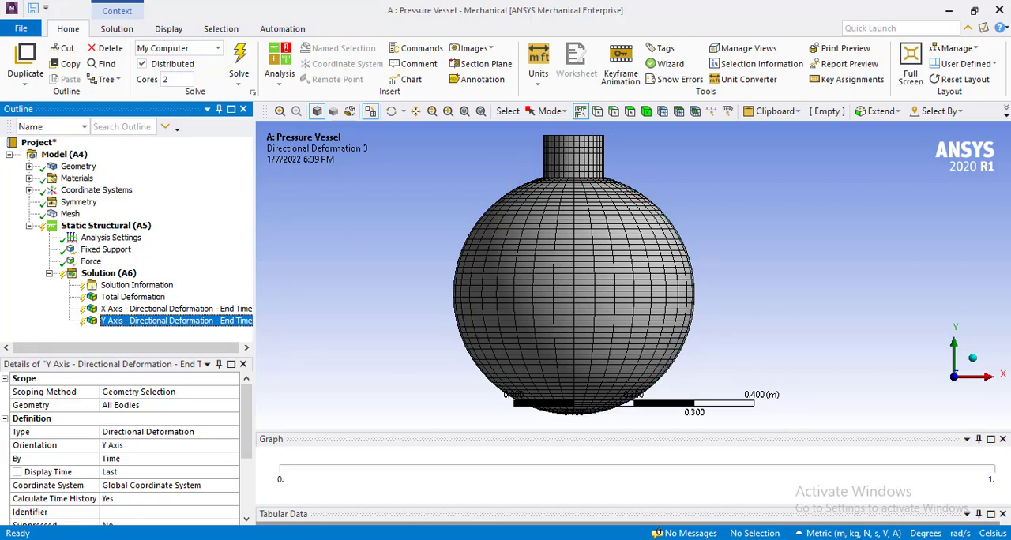
pyautogui.click(973, 360)
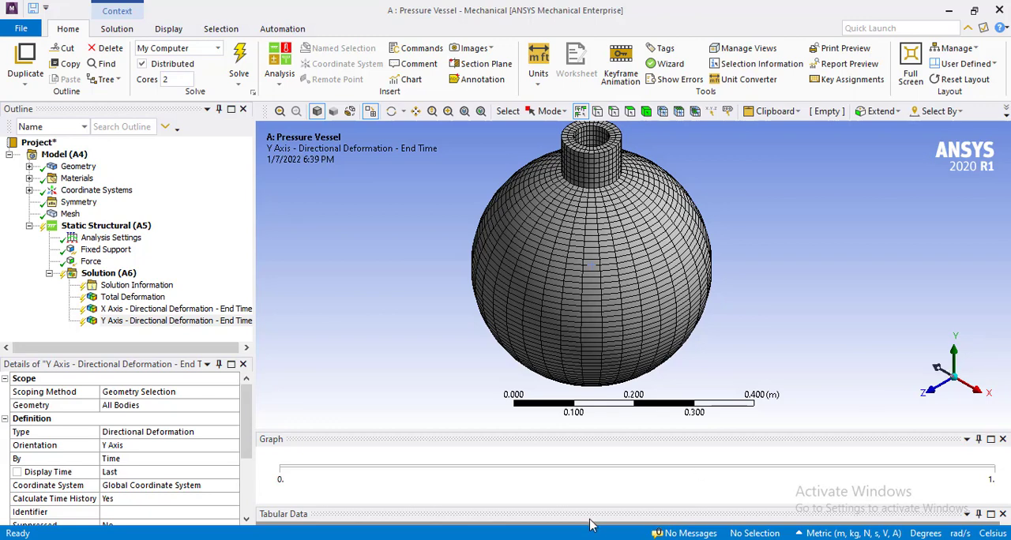
# Switch to Workbench and check the Beta Options setting in the Appearance options.
pyautogui.moveTo(563, 539)
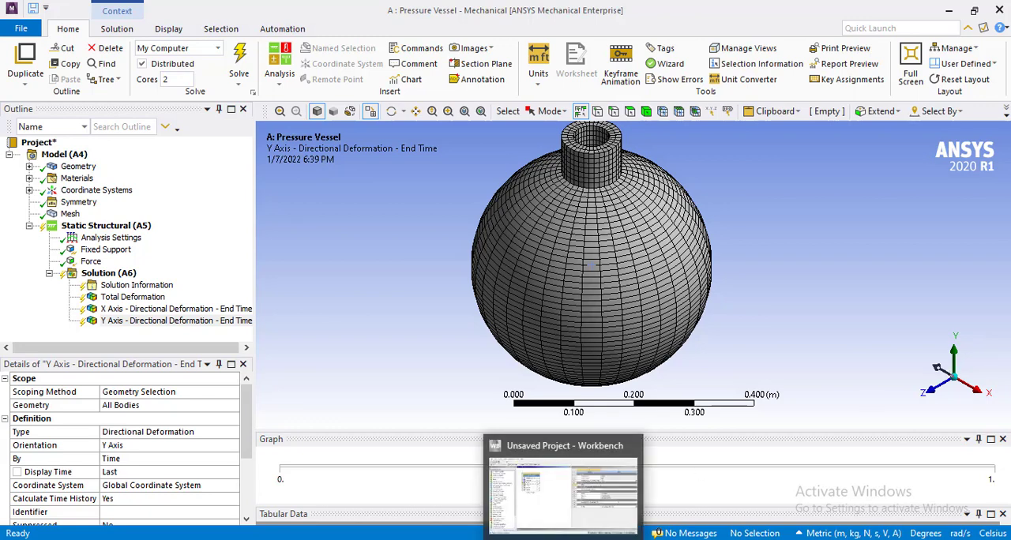
pyautogui.click(563, 497)
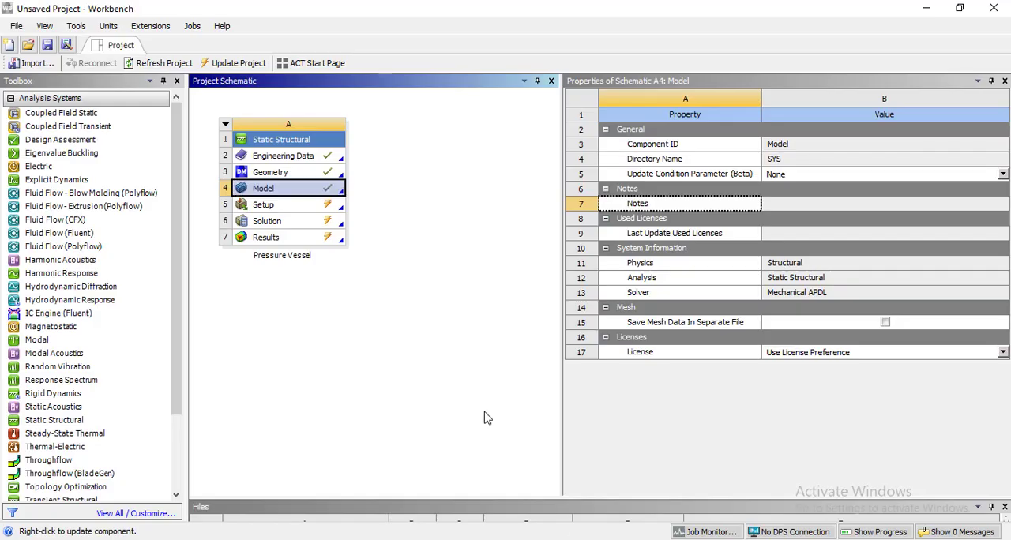
pyautogui.click(78, 26)
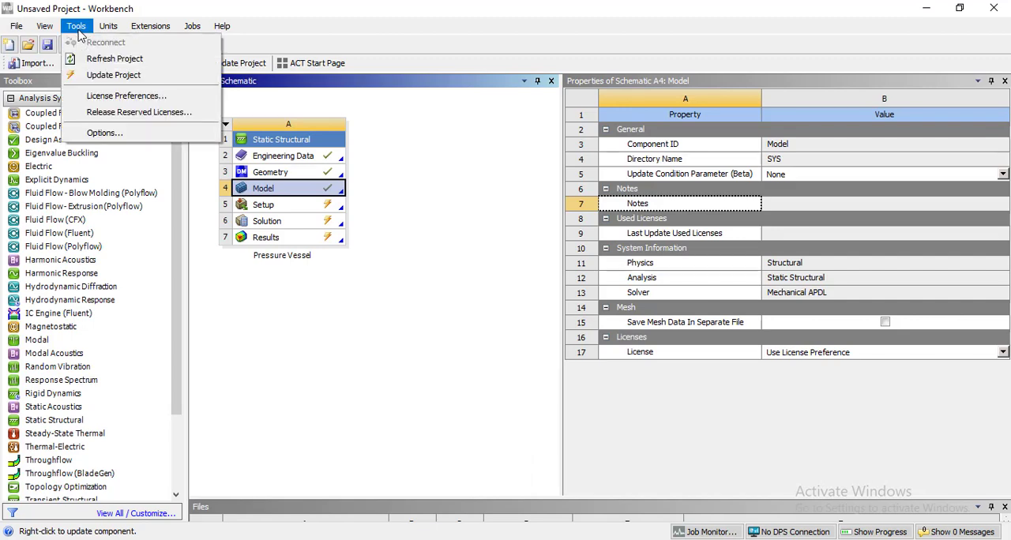
pyautogui.click(115, 133)
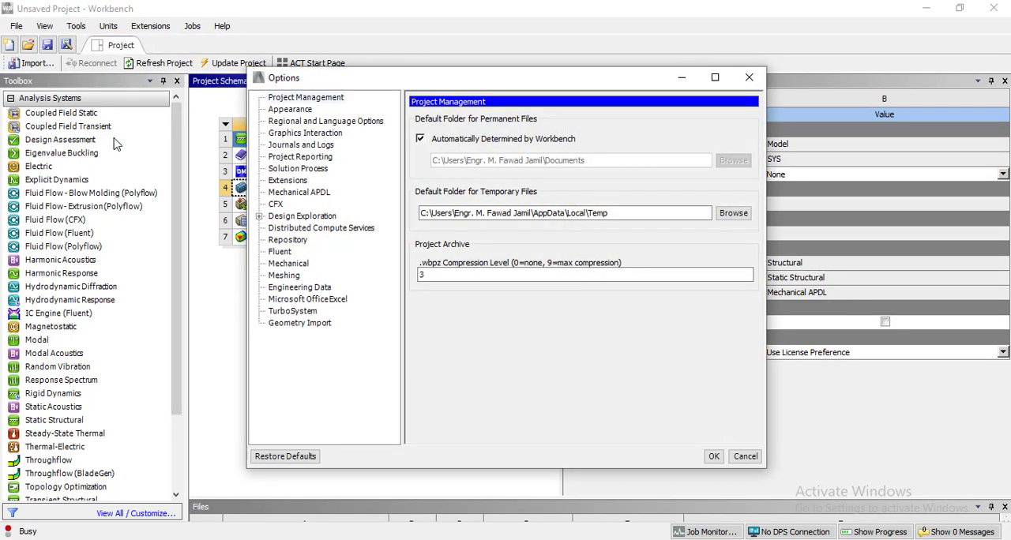
pyautogui.click(286, 110)
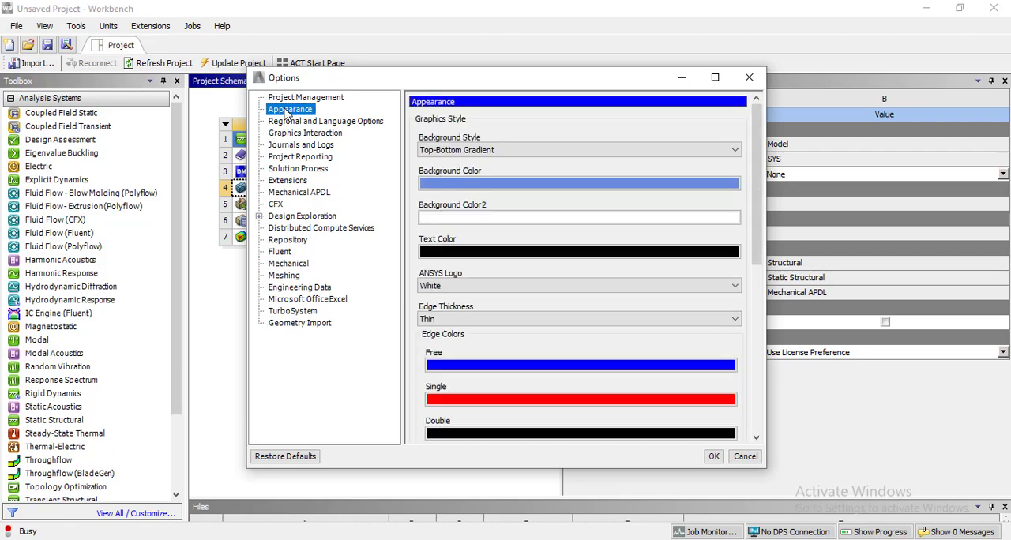
pyautogui.moveTo(750, 247); pyautogui.dragTo(764, 386)
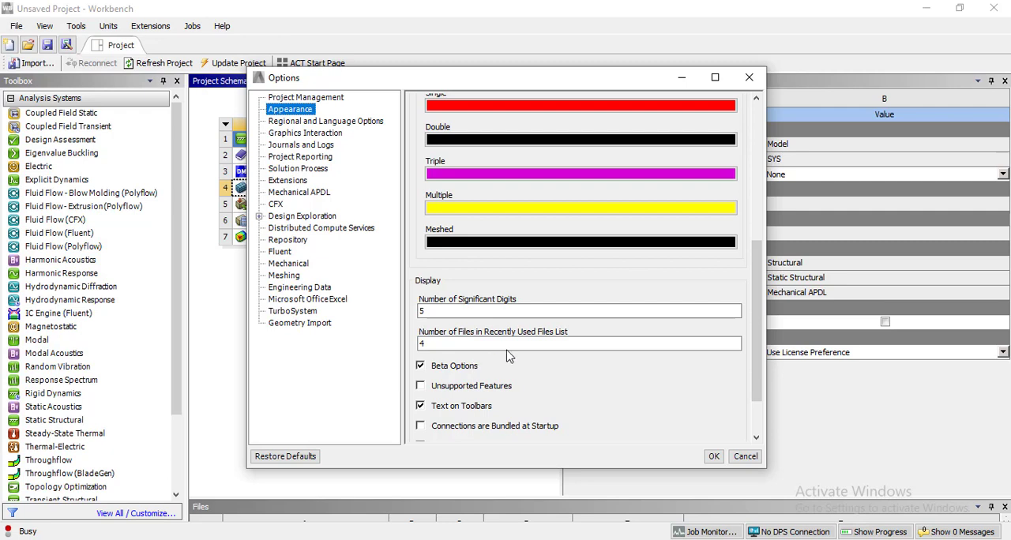
pyautogui.click(714, 457)
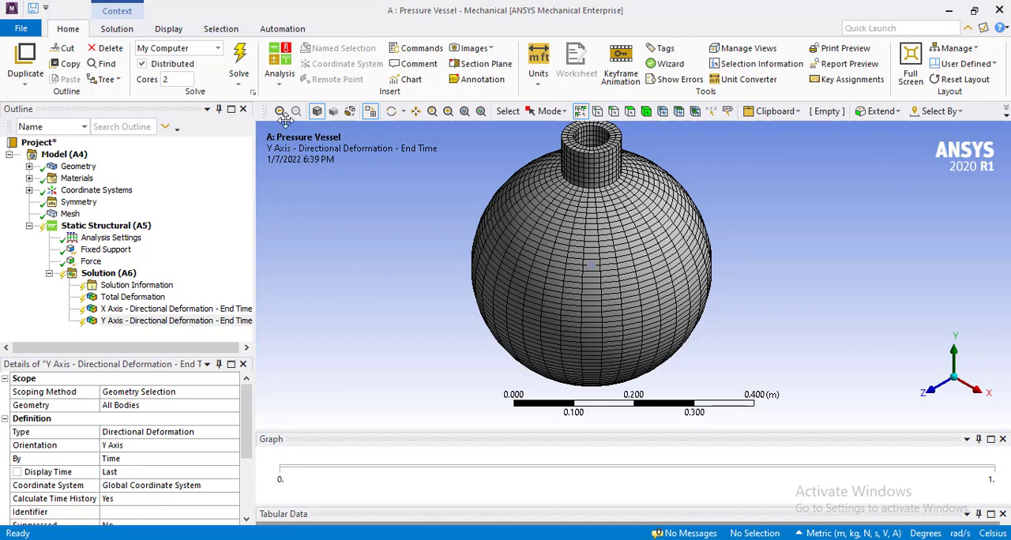
# Solve the static structural analysis in Mechanical and show the Y-axis deformation in front view.
pyautogui.click(240, 52)
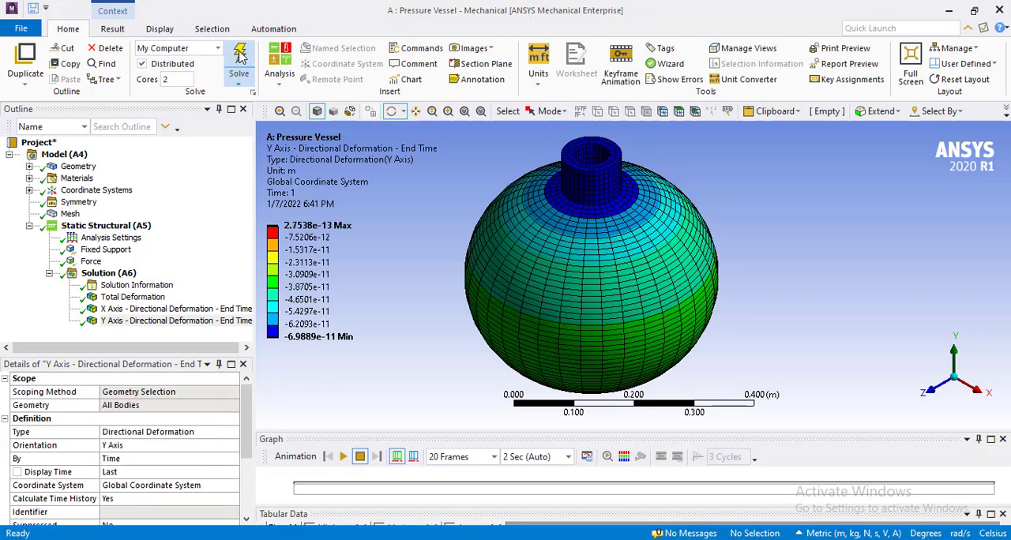
pyautogui.click(312, 239)
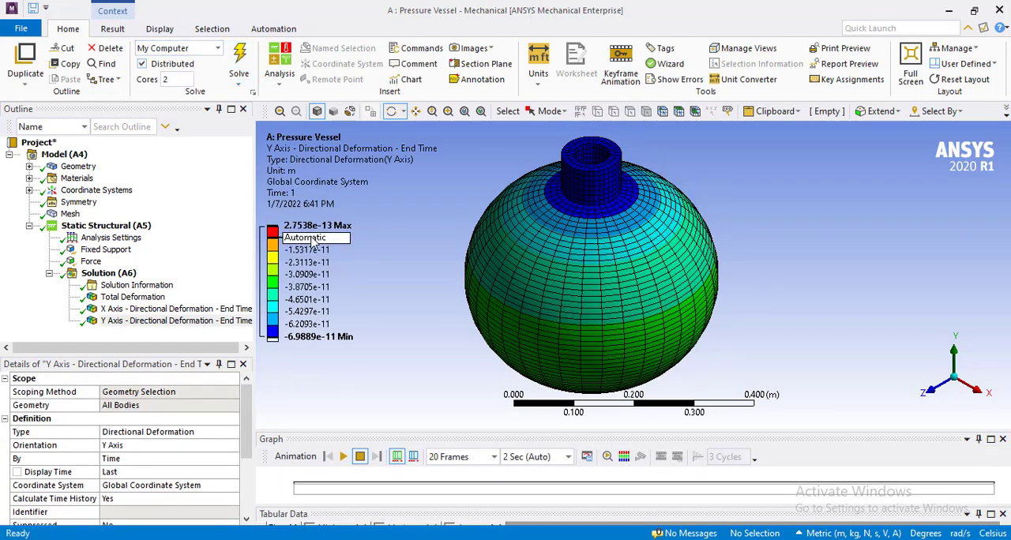
pyautogui.click(939, 392)
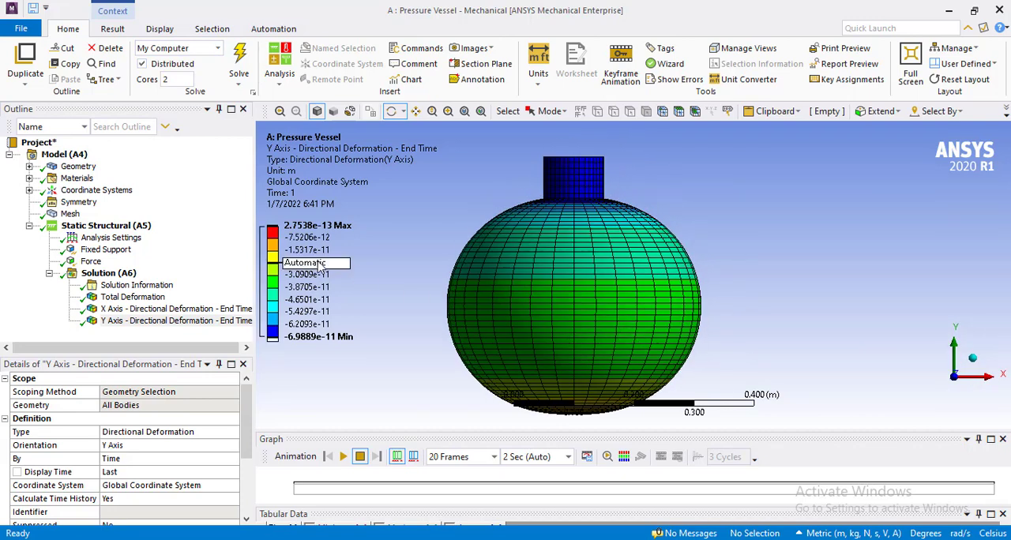
# Review the Total Deformation, X Axis and Y Axis Directional Deformation contours and their legends.
pyautogui.click(154, 300)
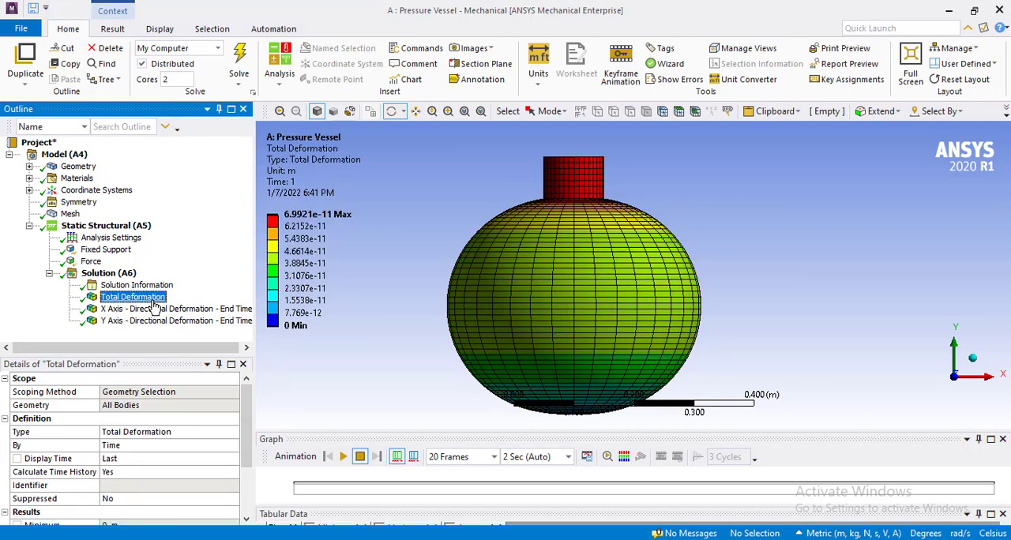
pyautogui.moveTo(299, 229)
pyautogui.click(210, 310)
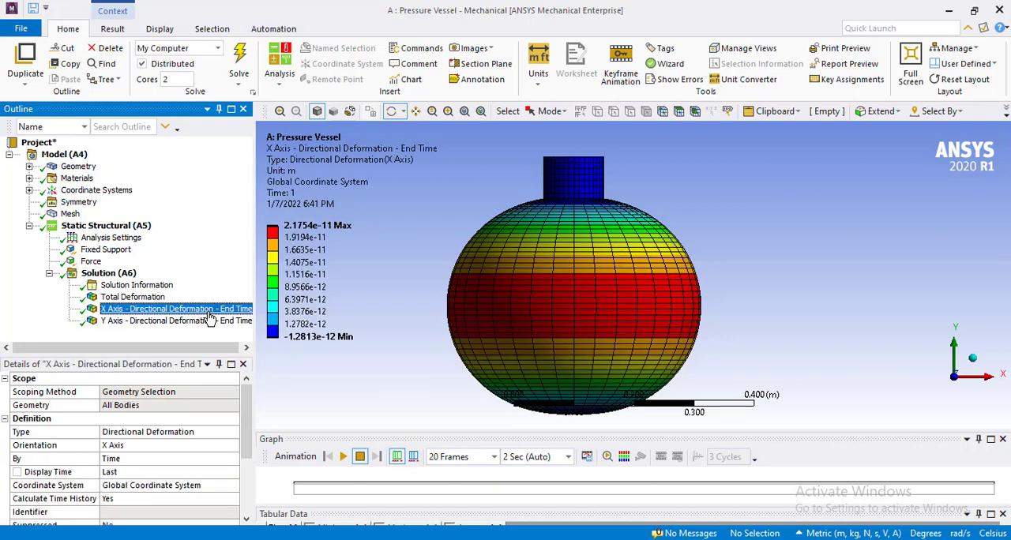
pyautogui.click(211, 320)
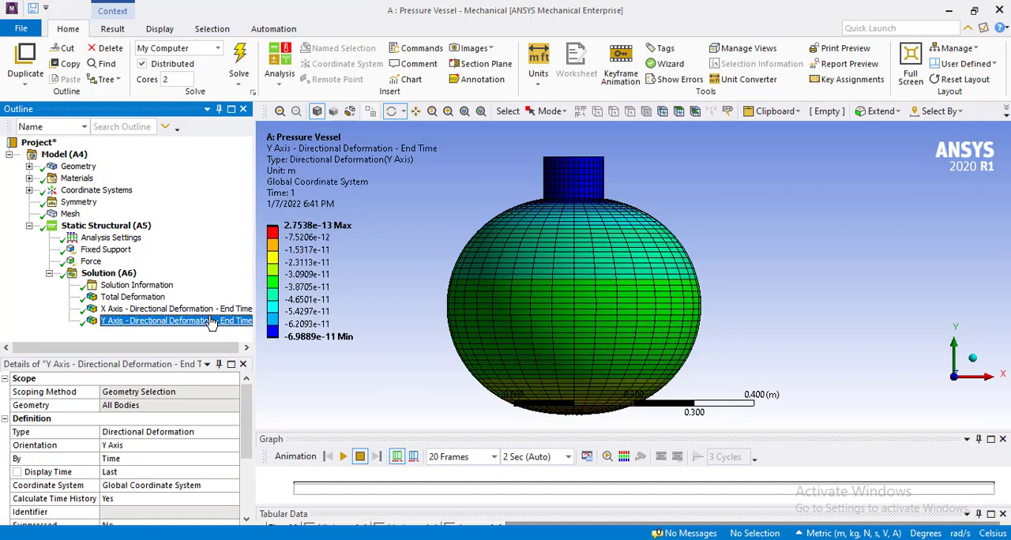
# Insert an X-axis Normal Stress result under Solution (A6), solve it and show its contour in isometric view.
pyautogui.rightClick(113, 276)
pyautogui.moveTo(176, 282)
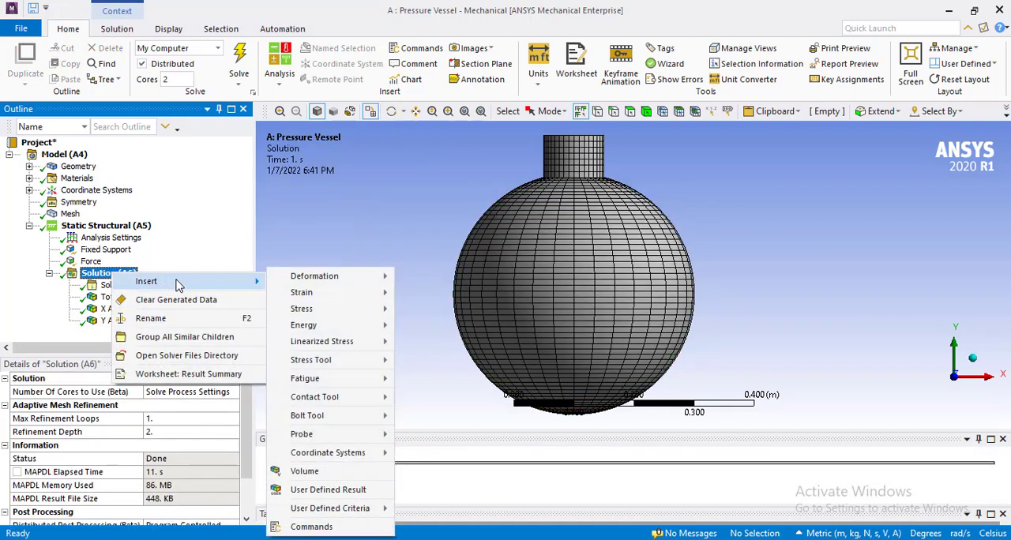
pyautogui.moveTo(331, 311)
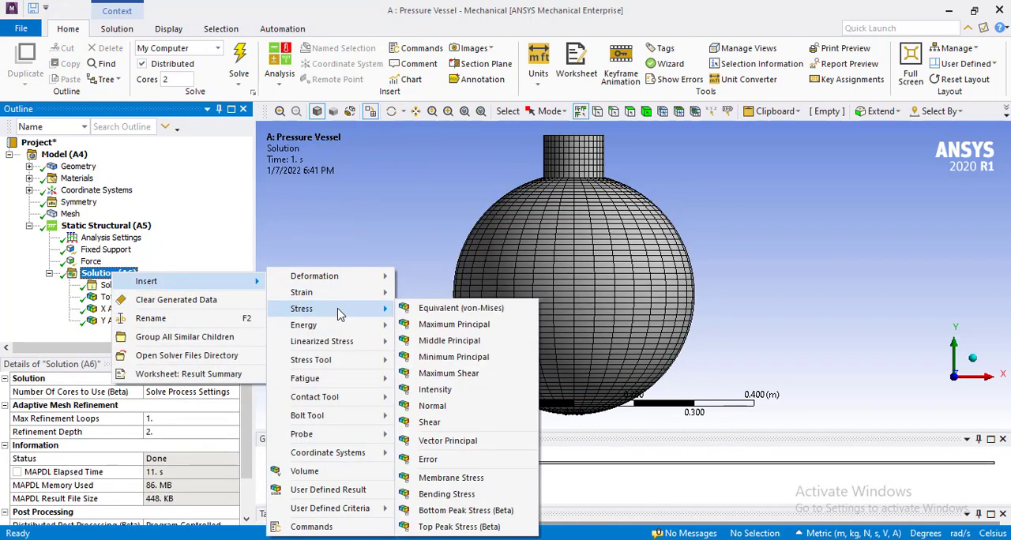
pyautogui.click(454, 410)
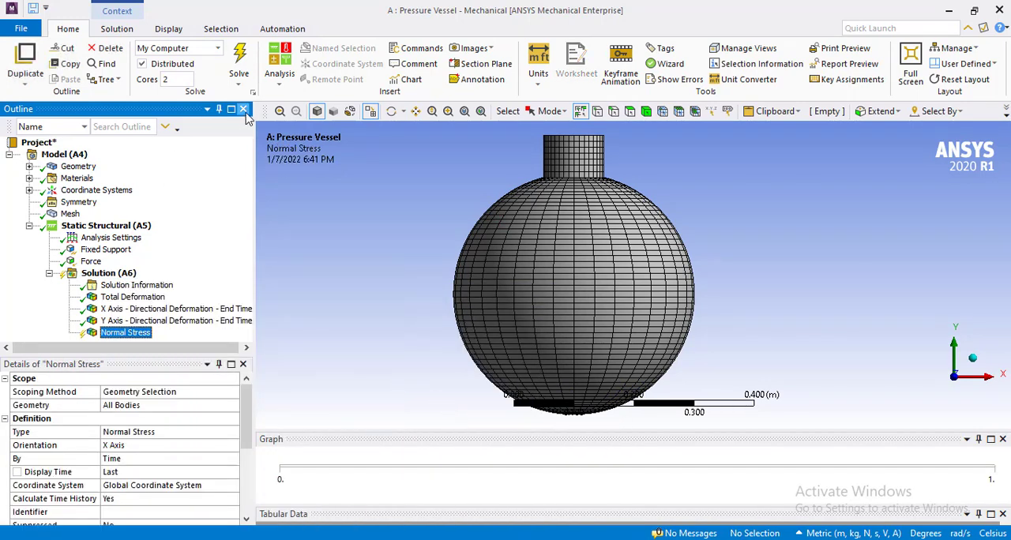
pyautogui.click(241, 63)
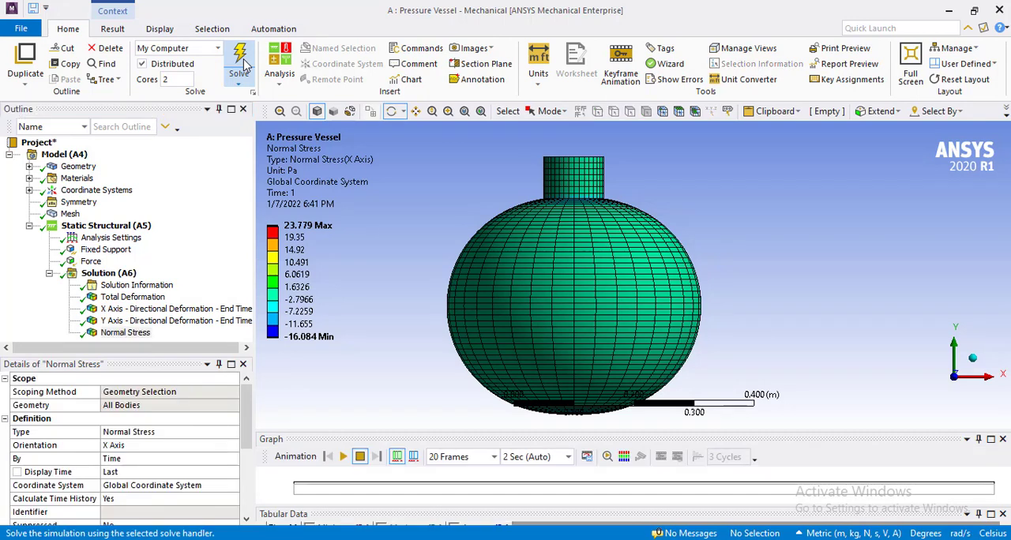
pyautogui.click(127, 332)
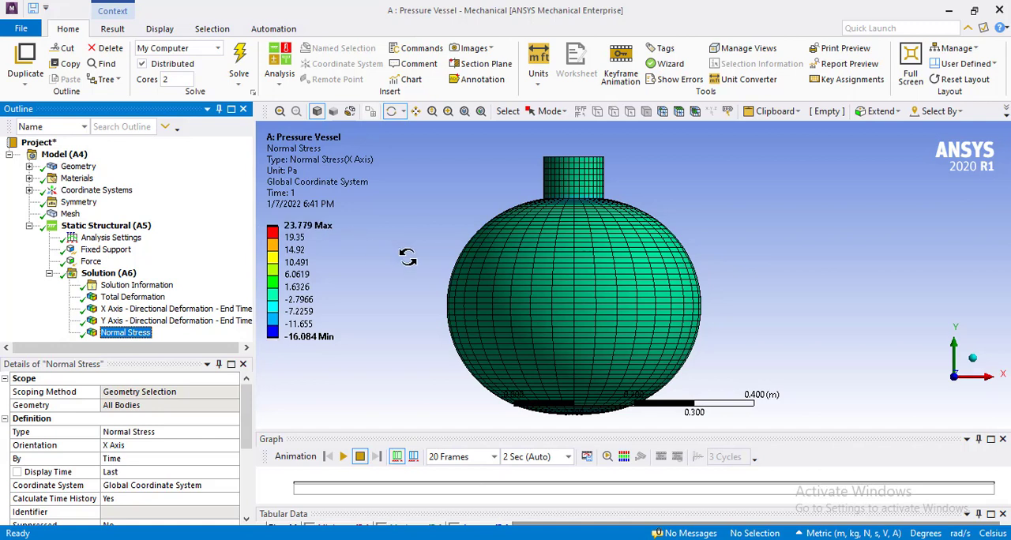
pyautogui.click(973, 360)
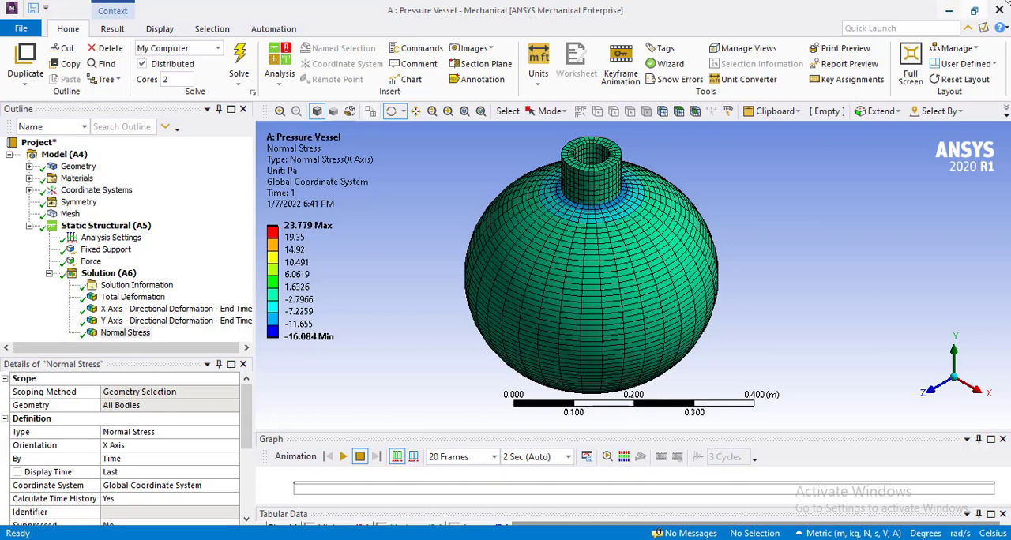
# Close Mechanical and begin saving the Workbench project in the Pictures > Data Extracted folder.
pyautogui.click(1000, 9)
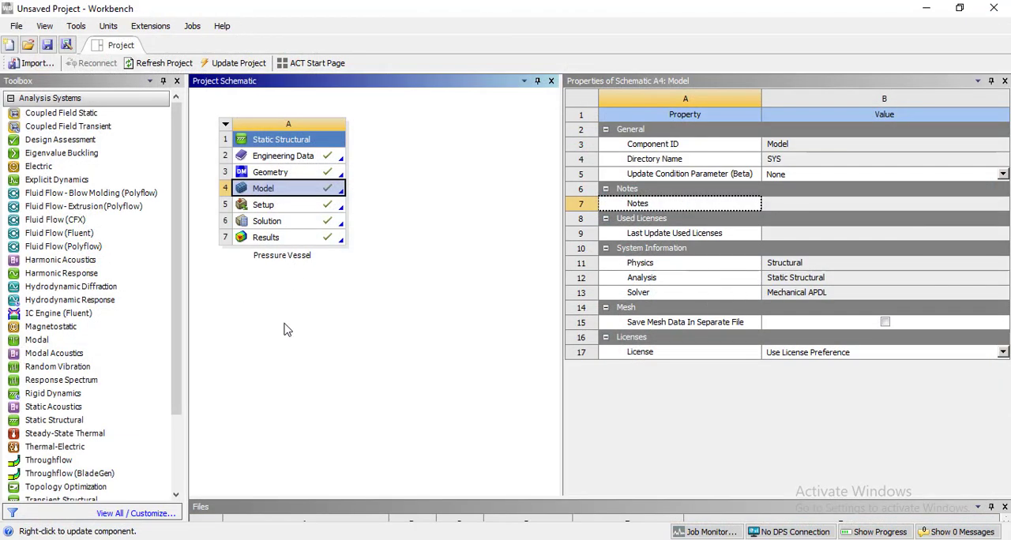
pyautogui.click(284, 330)
pyautogui.click(16, 28)
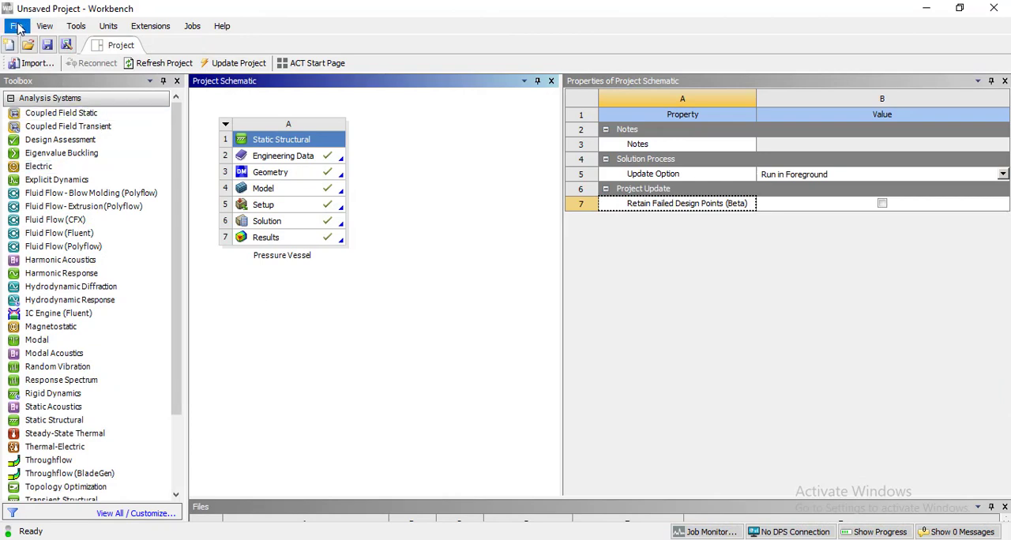
pyautogui.click(59, 94)
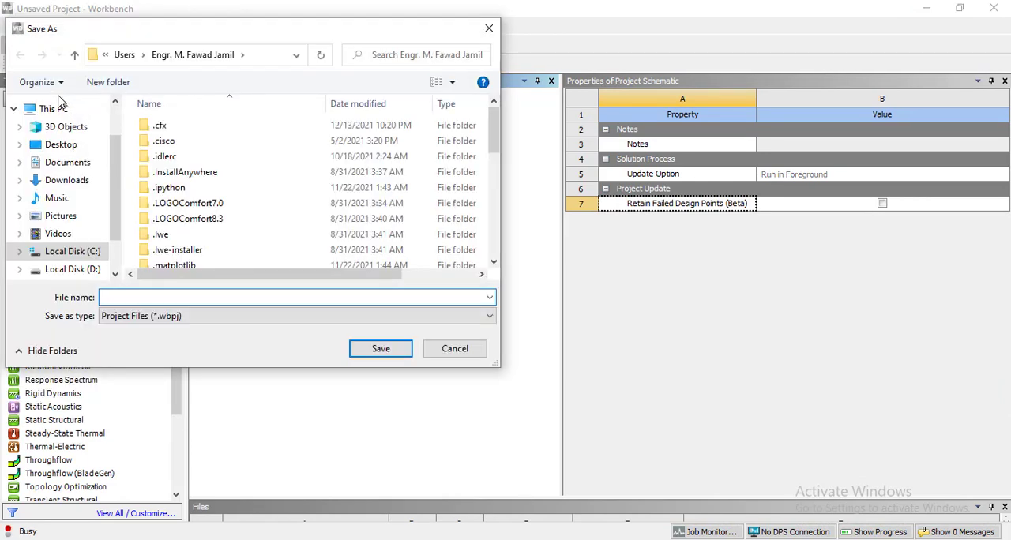
pyautogui.click(67, 216)
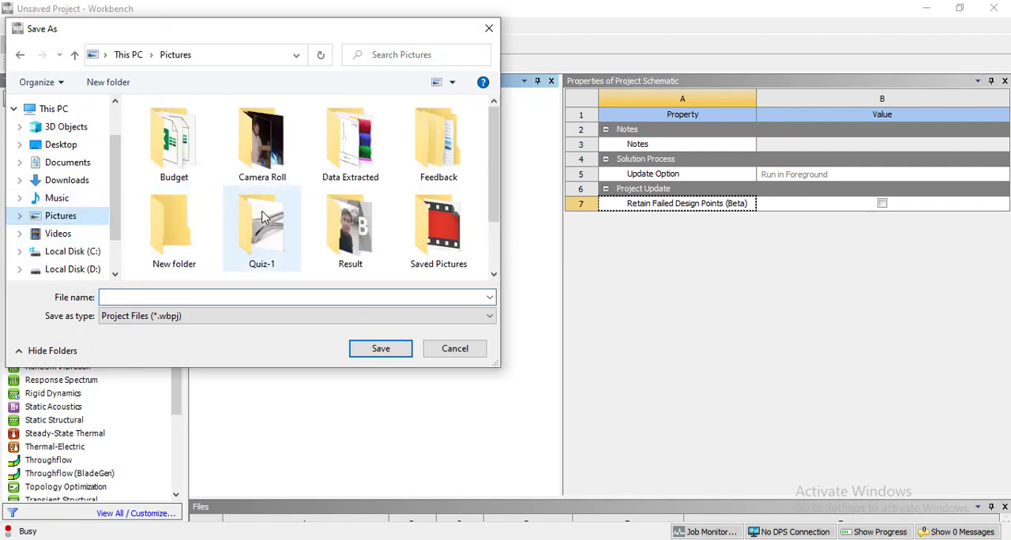
pyautogui.click(337, 164)
pyautogui.doubleClick(338, 164)
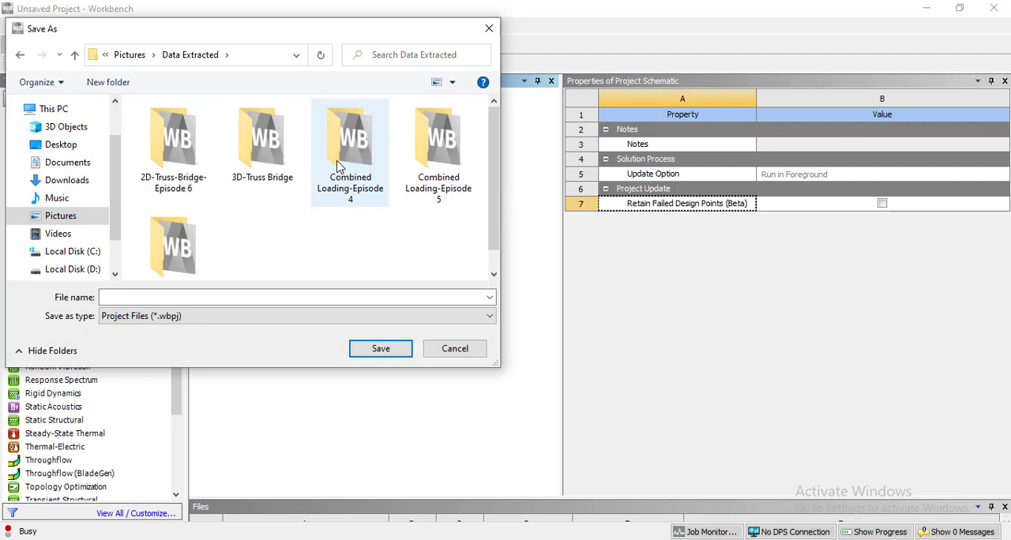
# Name the project file Pressure-Vessel-Episode-13 and save it.
pyautogui.click(228, 297)
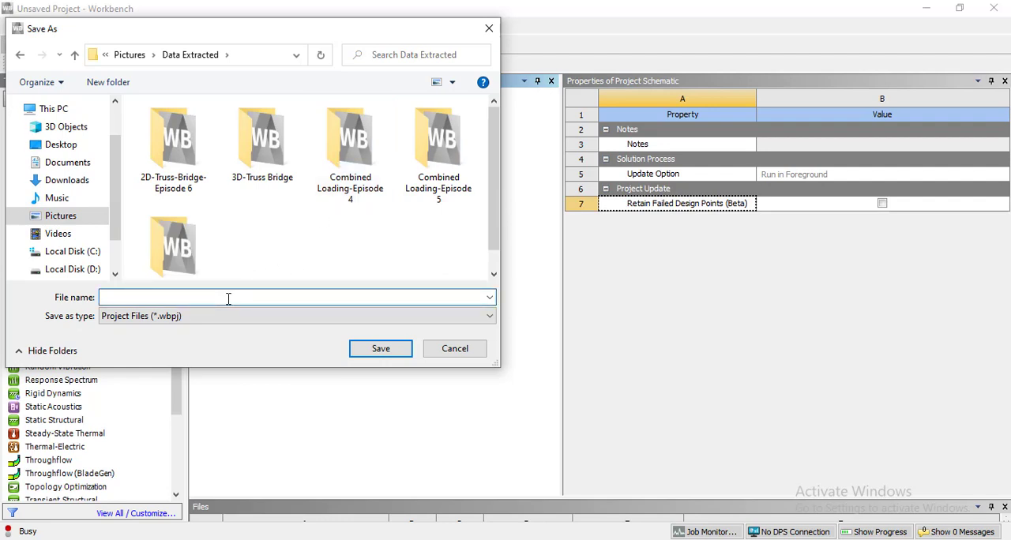
pyautogui.write('Pressure')
pyautogui.press('BackSpace')
pyautogui.write('-Vessel-Episode 13')
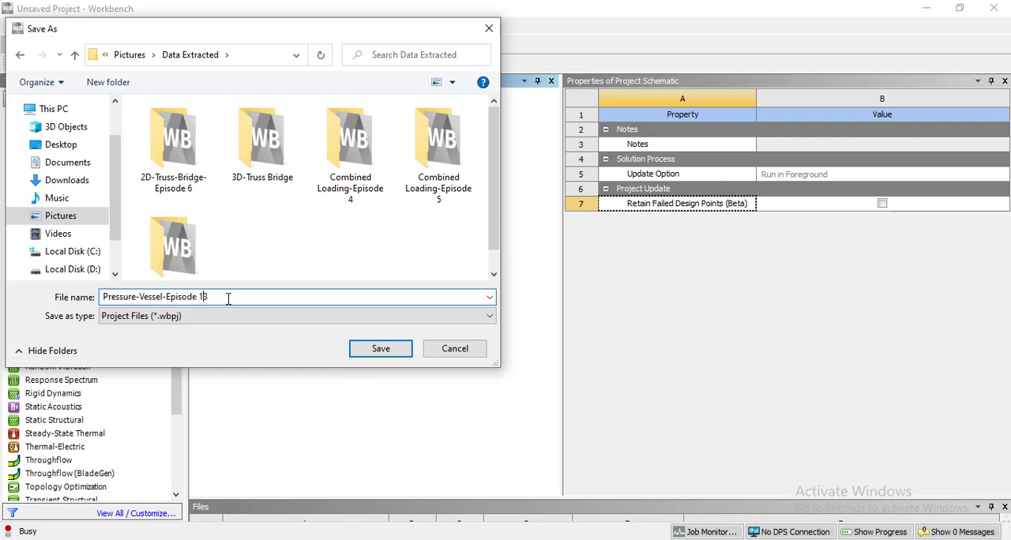
pyautogui.press('Return')
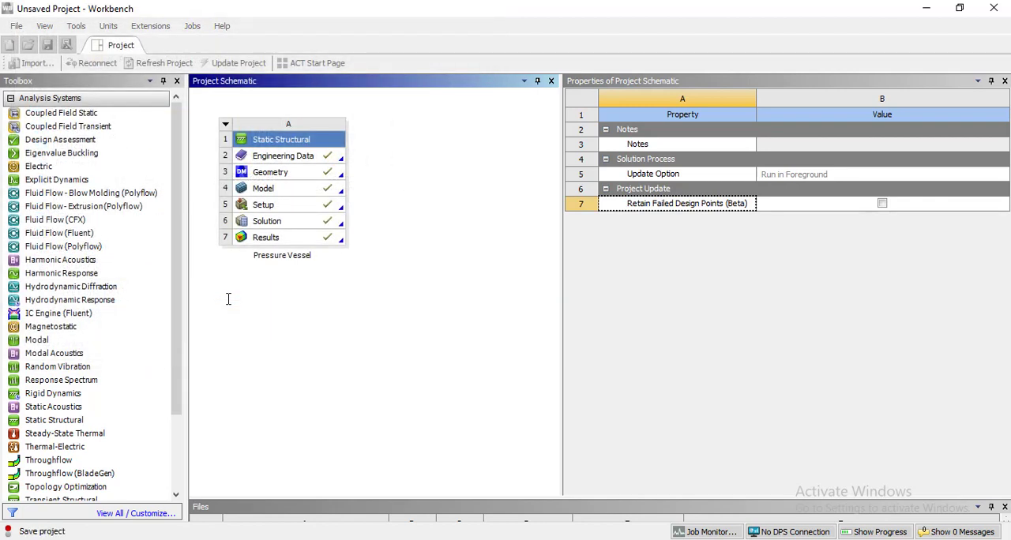
# Archive the project as Pressure-Vessel-Episode-13 (.wbpz) in the Archive-Files folder, including result/solution files and imported external files.
pyautogui.click(16, 26)
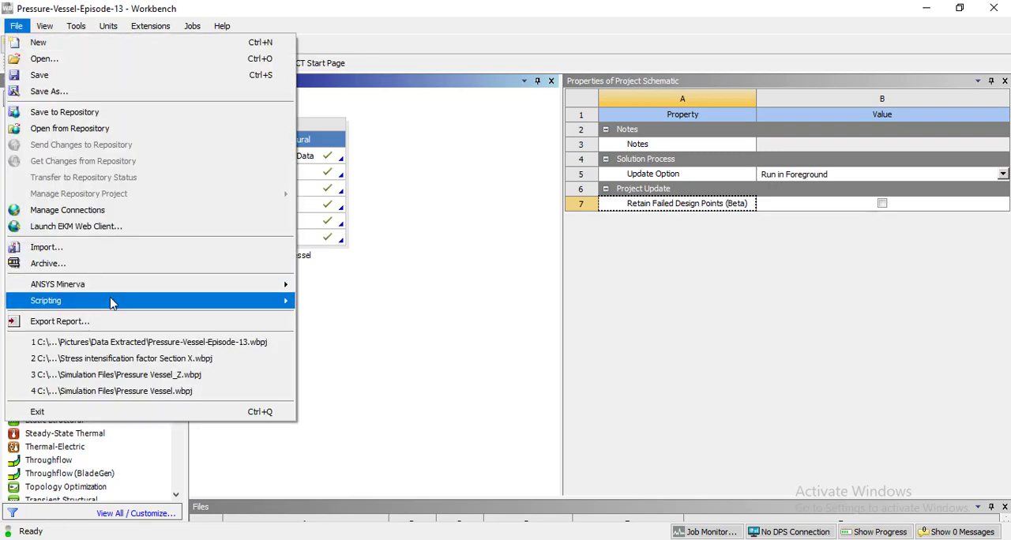
pyautogui.moveTo(111, 301)
pyautogui.click(95, 265)
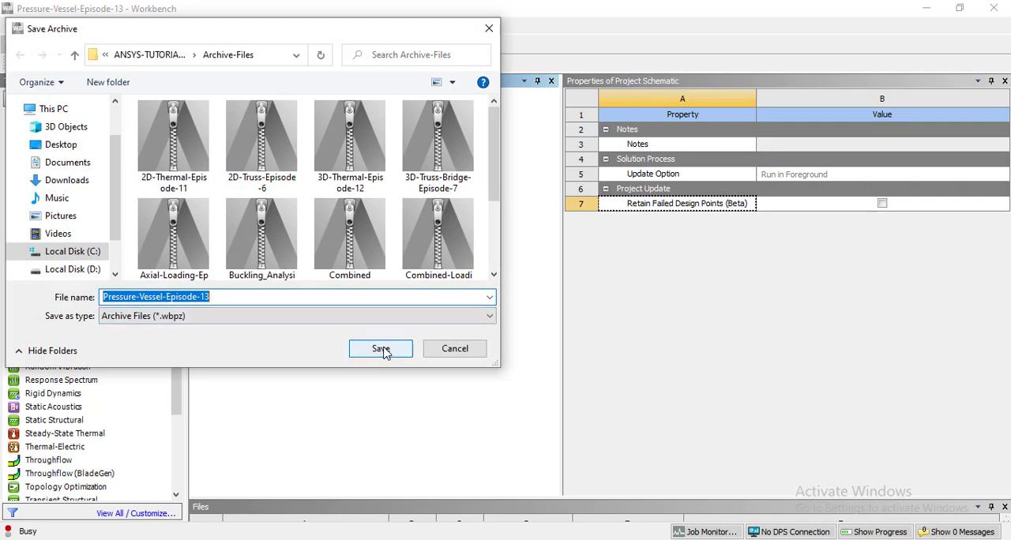
pyautogui.click(383, 350)
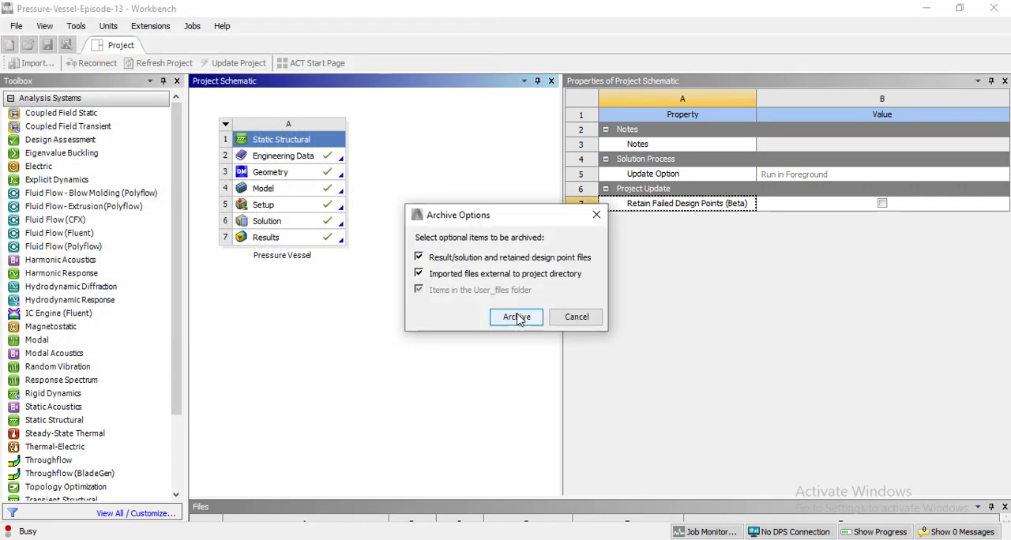
pyautogui.click(517, 318)
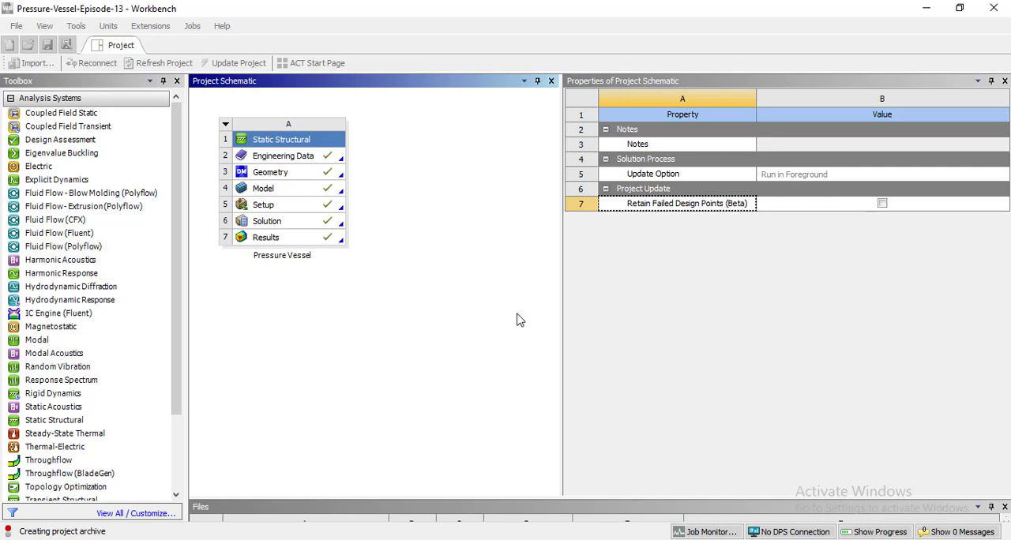